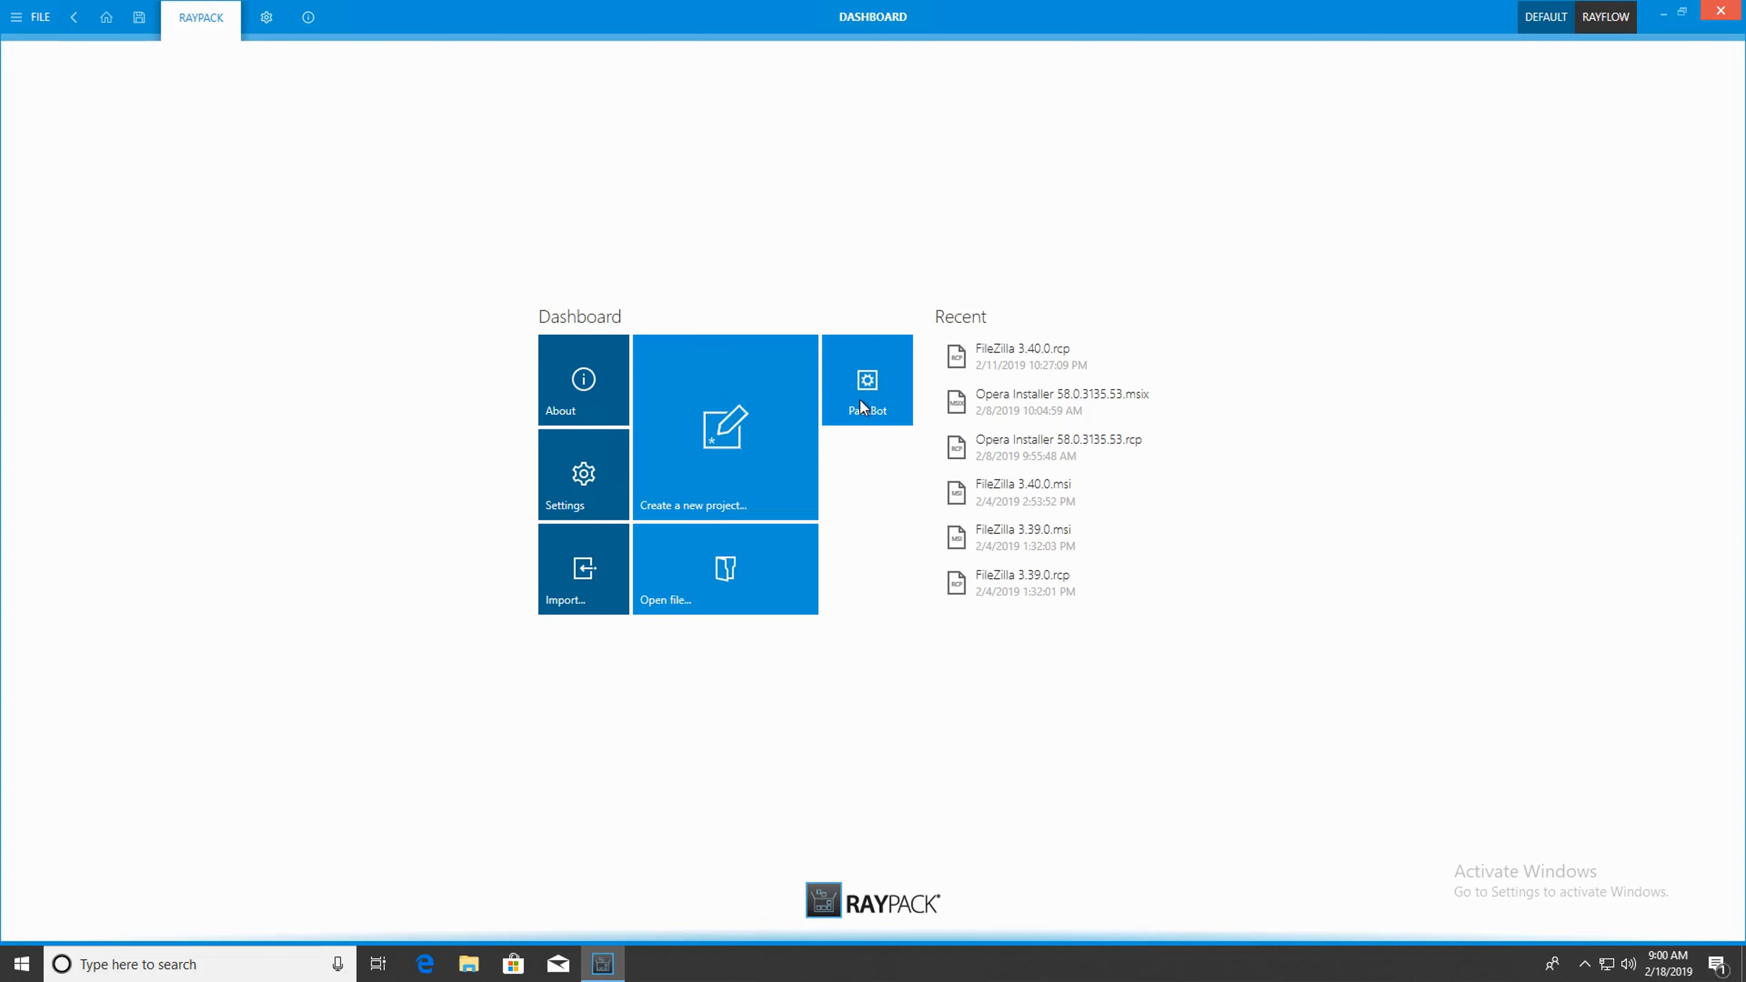
Step: Create a Windows repackaging project with npp.7.6.3.Installer.x64 as the main installer, keeping the suggested project name and directory
click(711, 423)
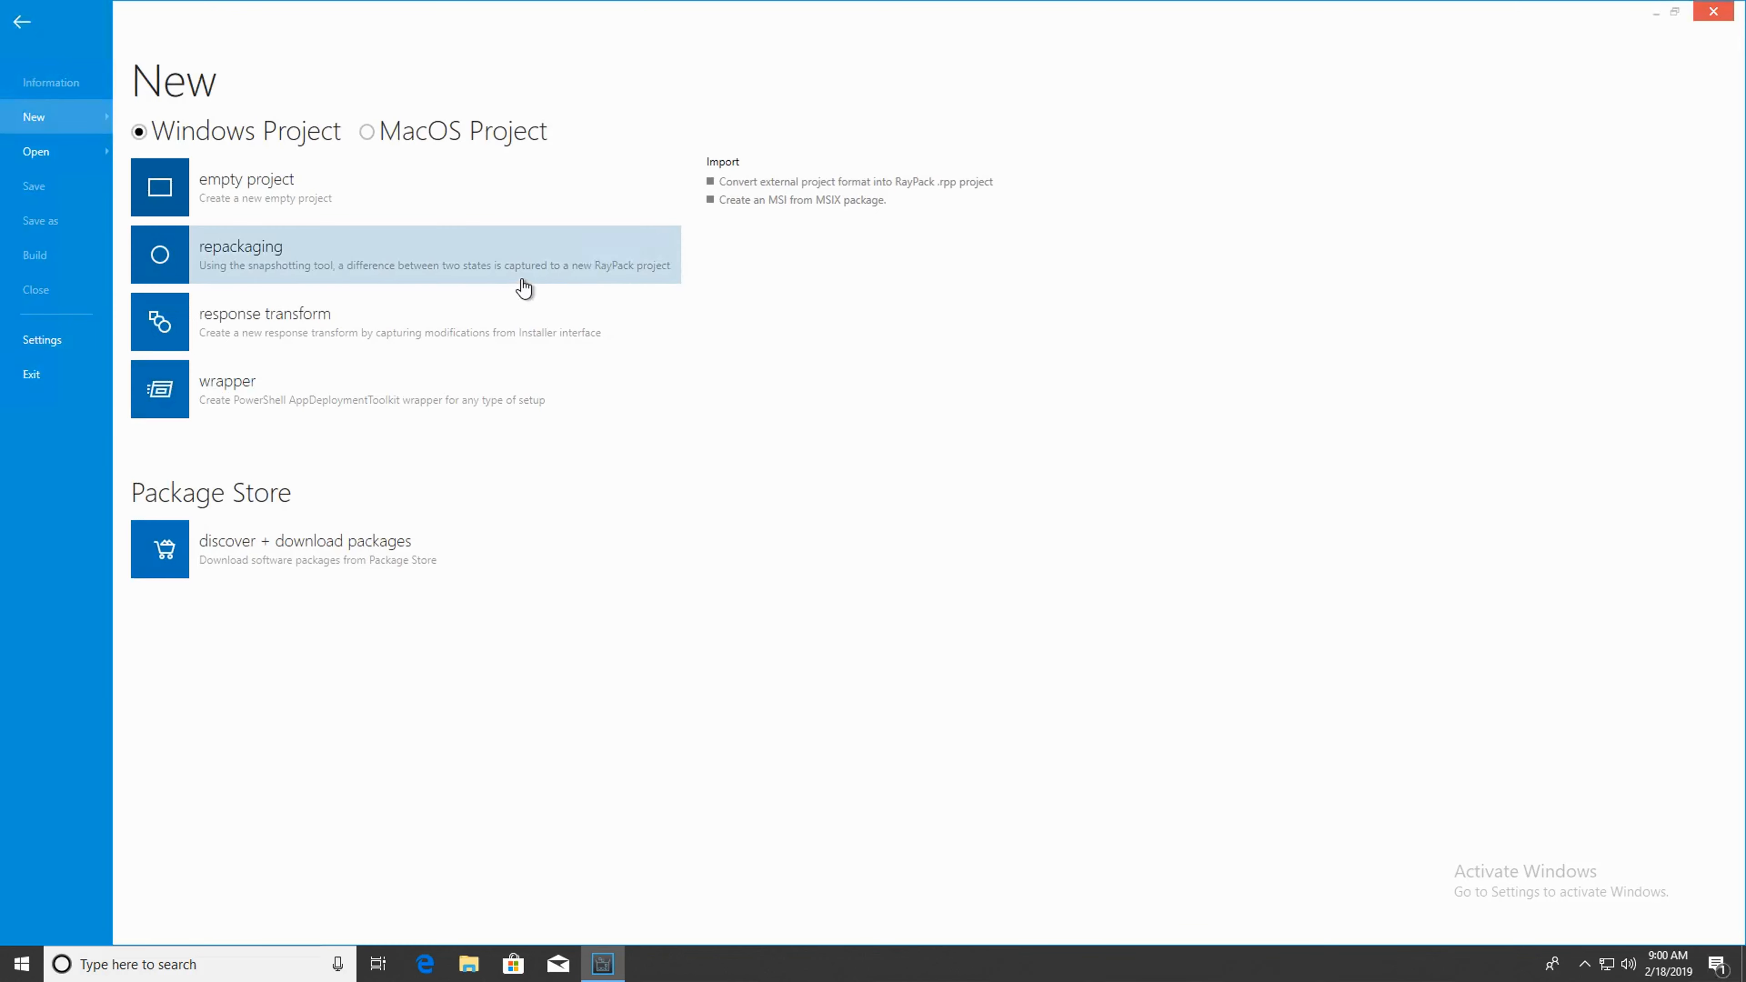
click(522, 280)
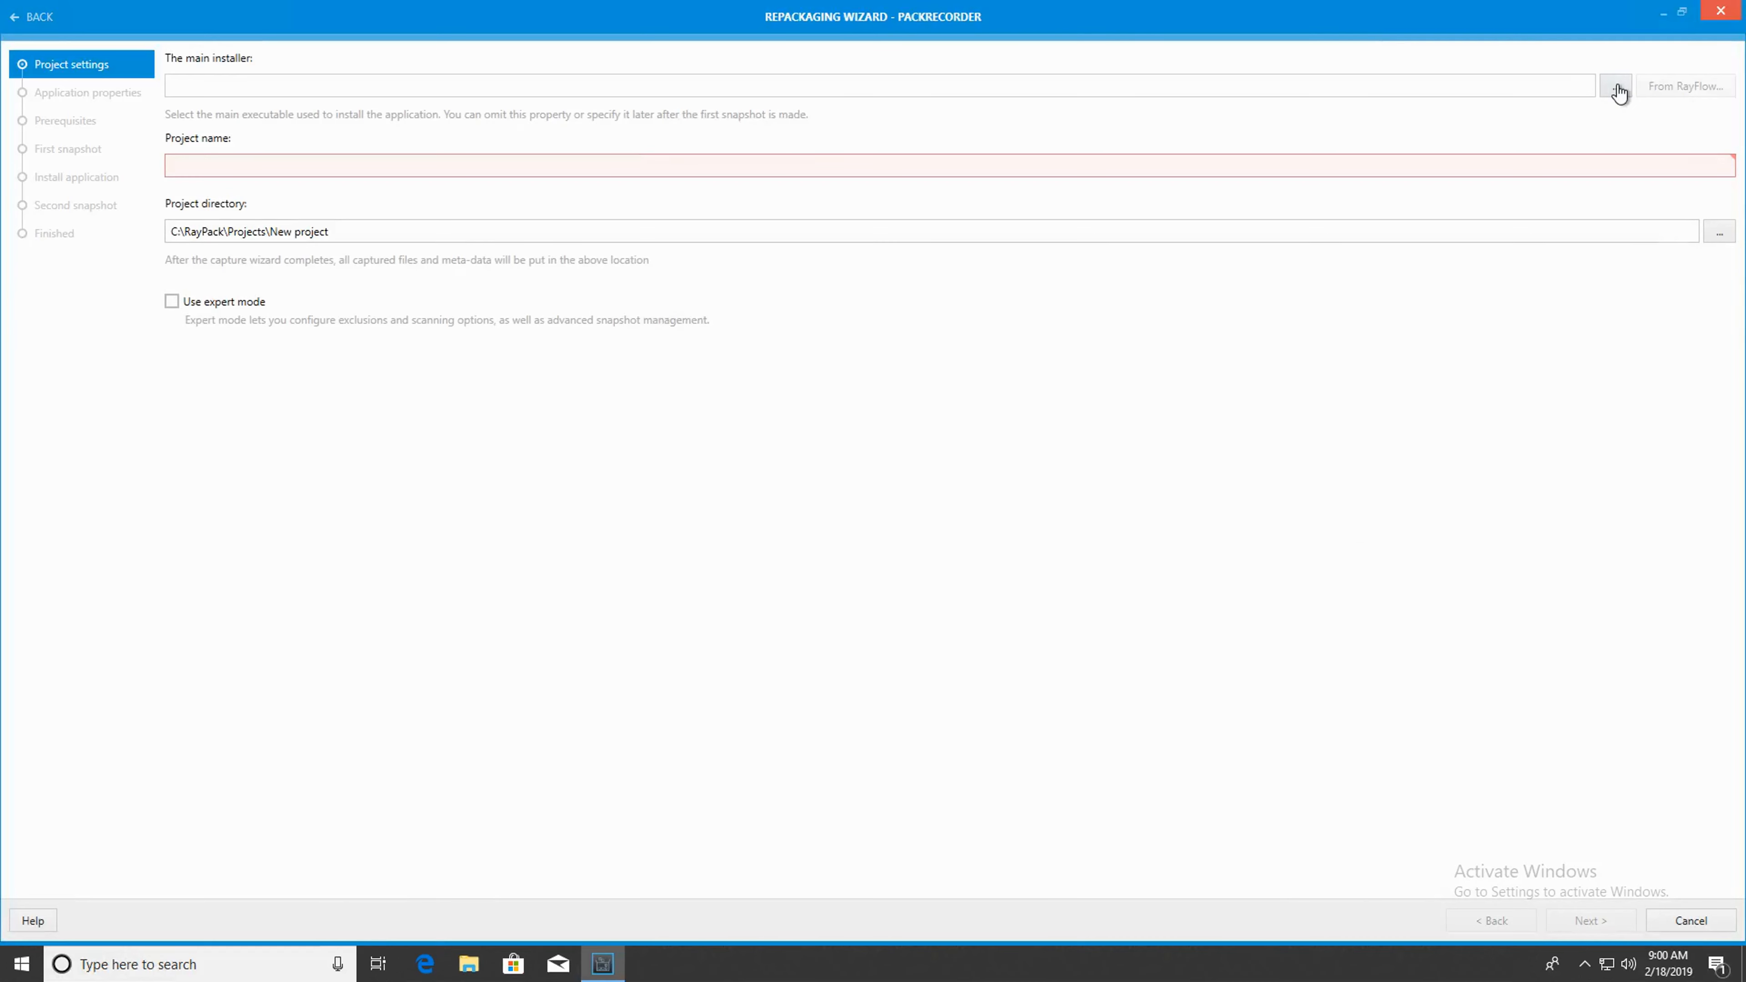
click(1616, 88)
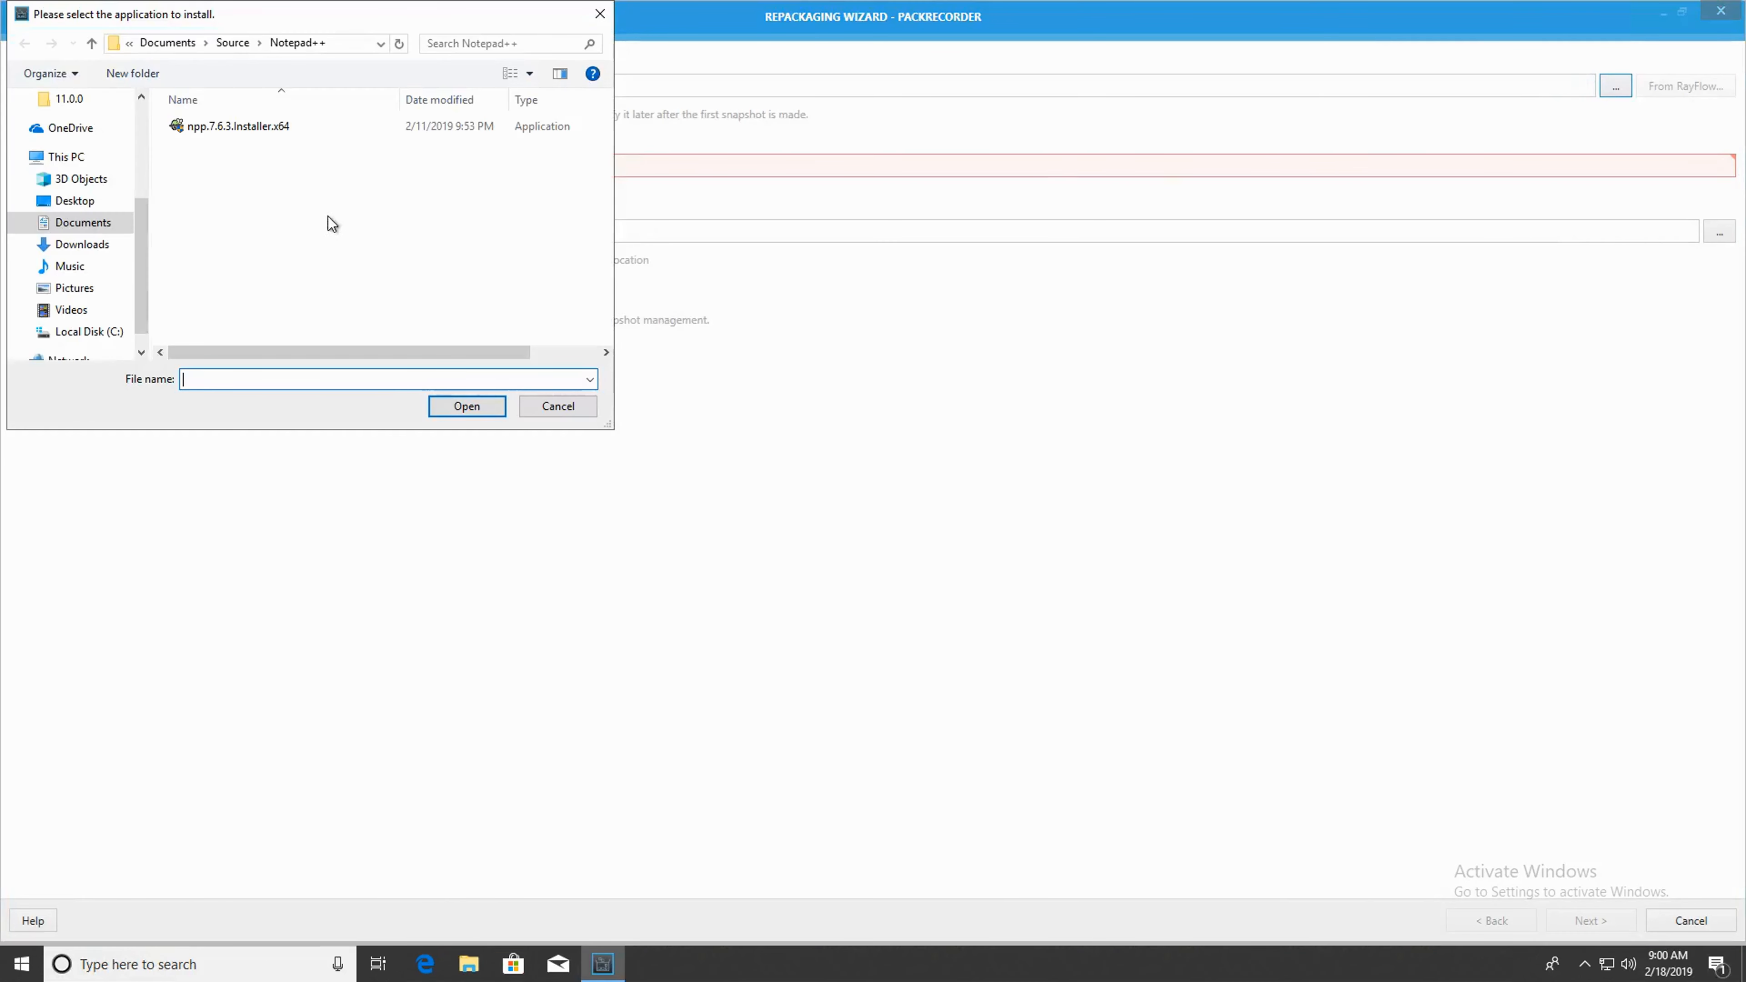
double_click(247, 129)
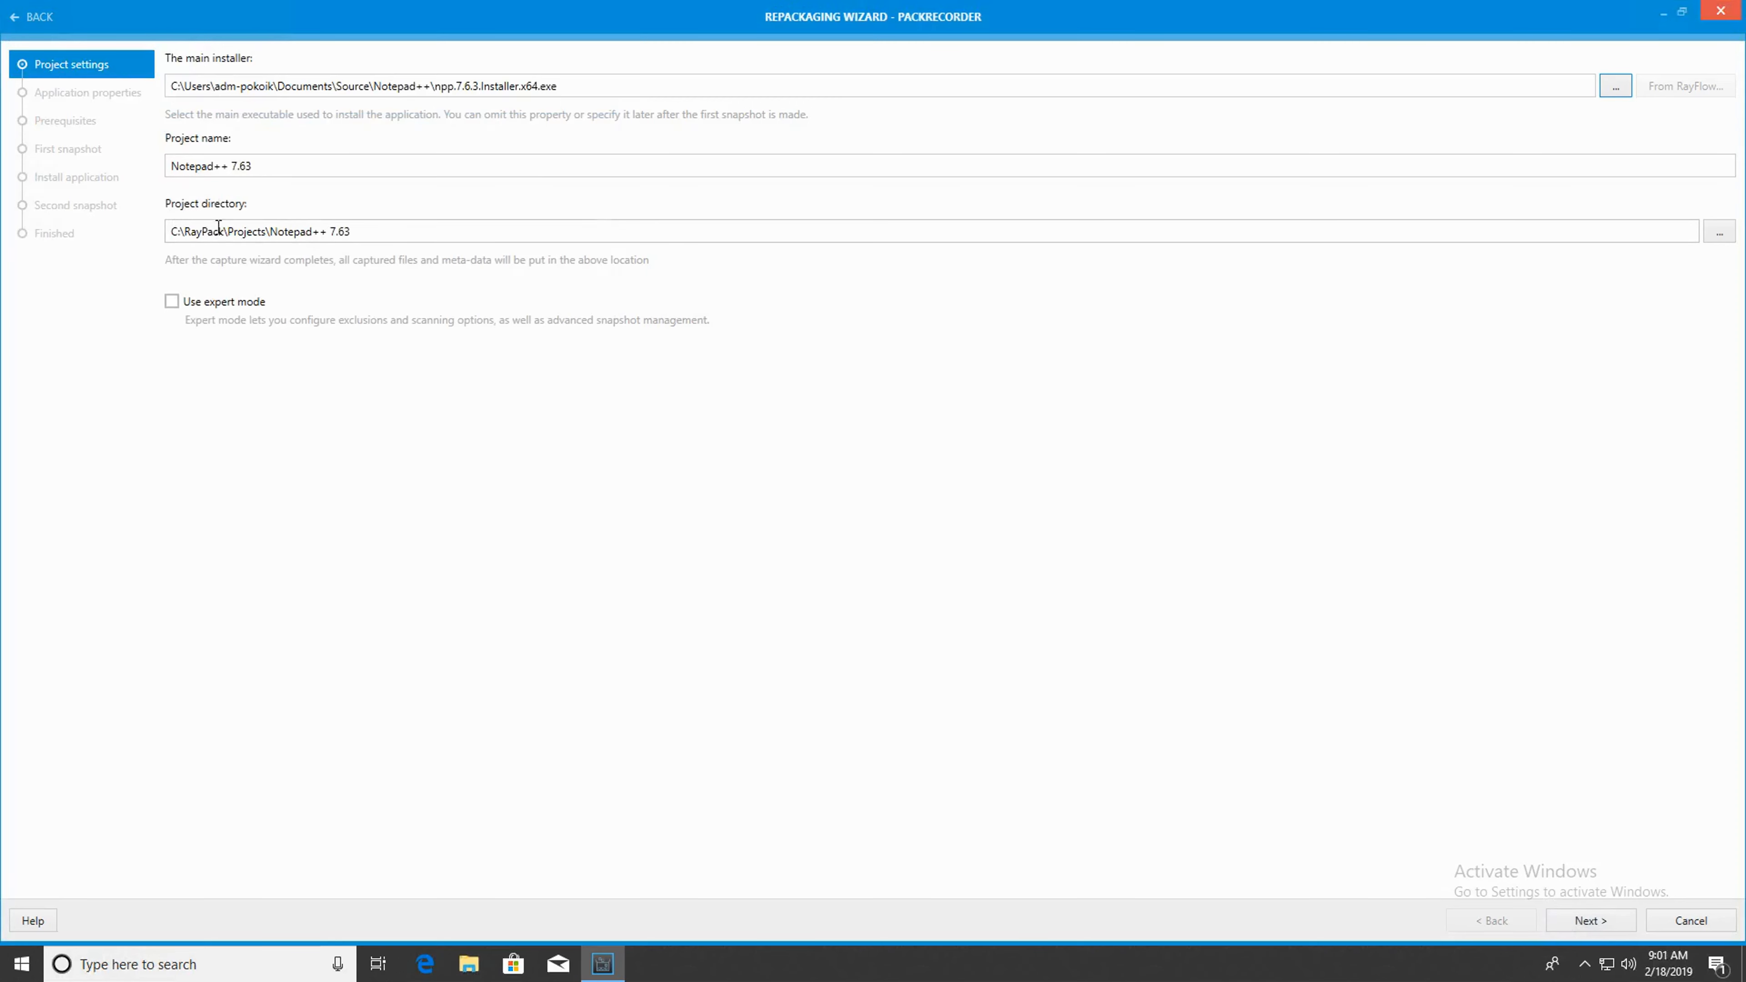
drag(375, 235, 113, 230)
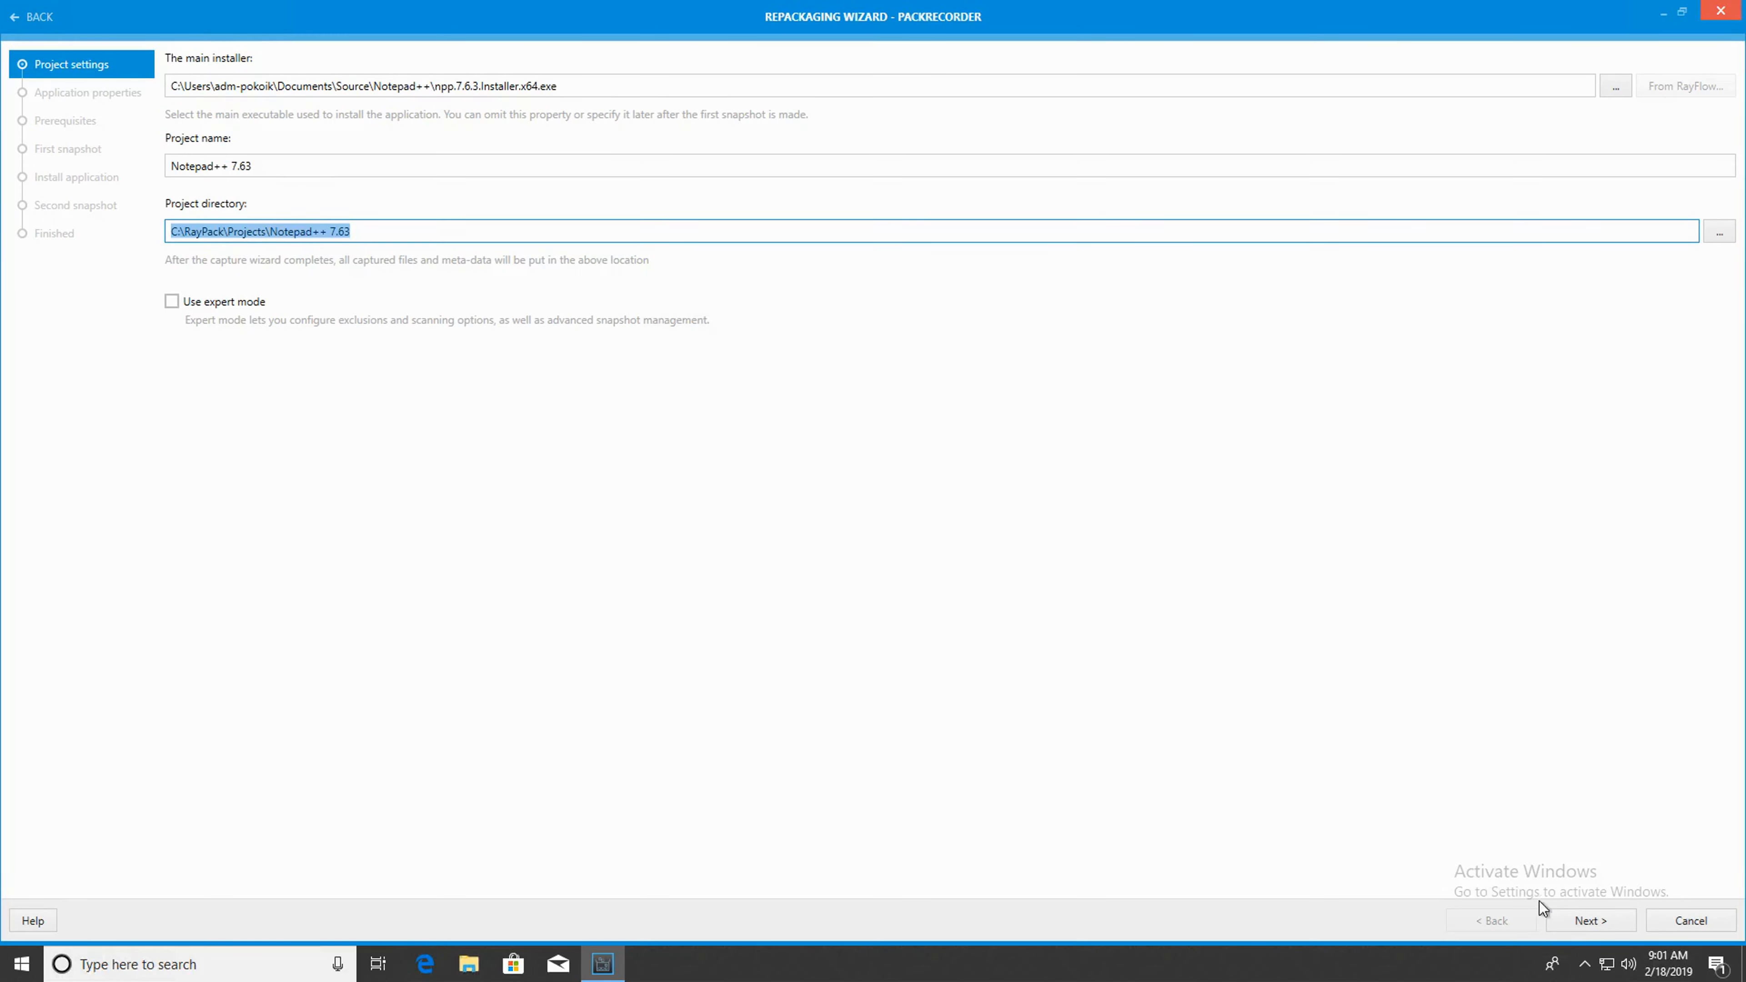
click(1585, 922)
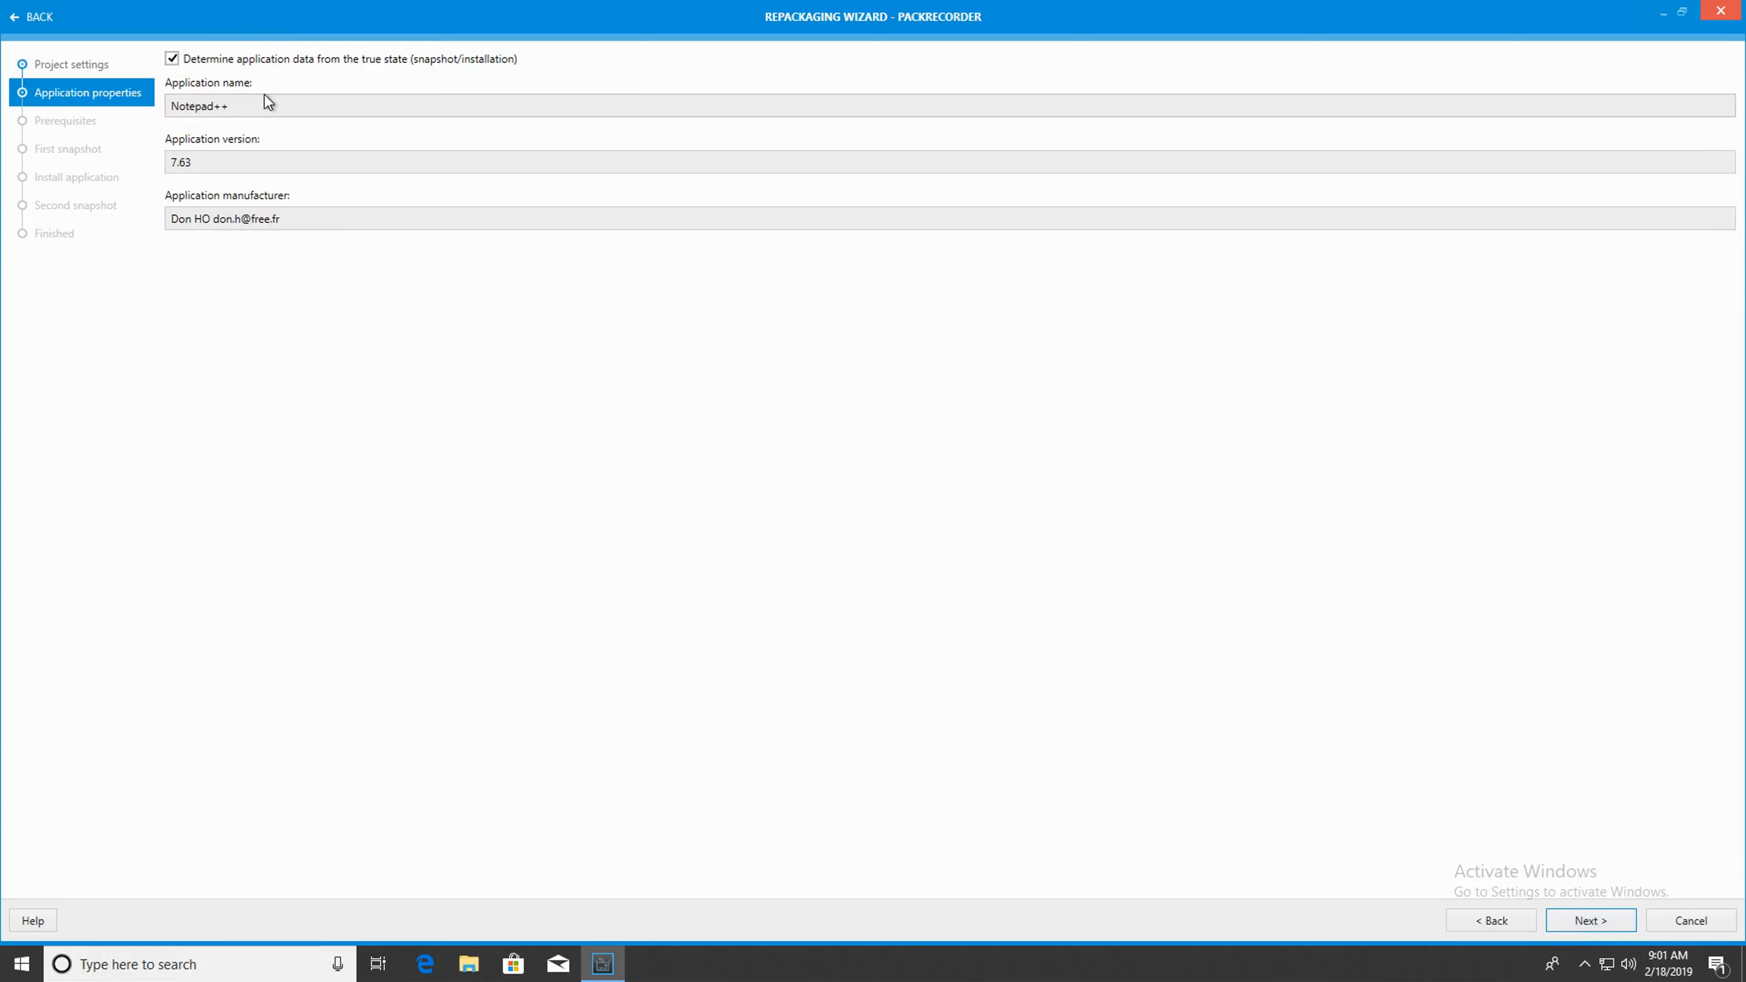
Step: Try a manual override of the application name and restore automatic detection of the application data
drag(253, 103, 178, 105)
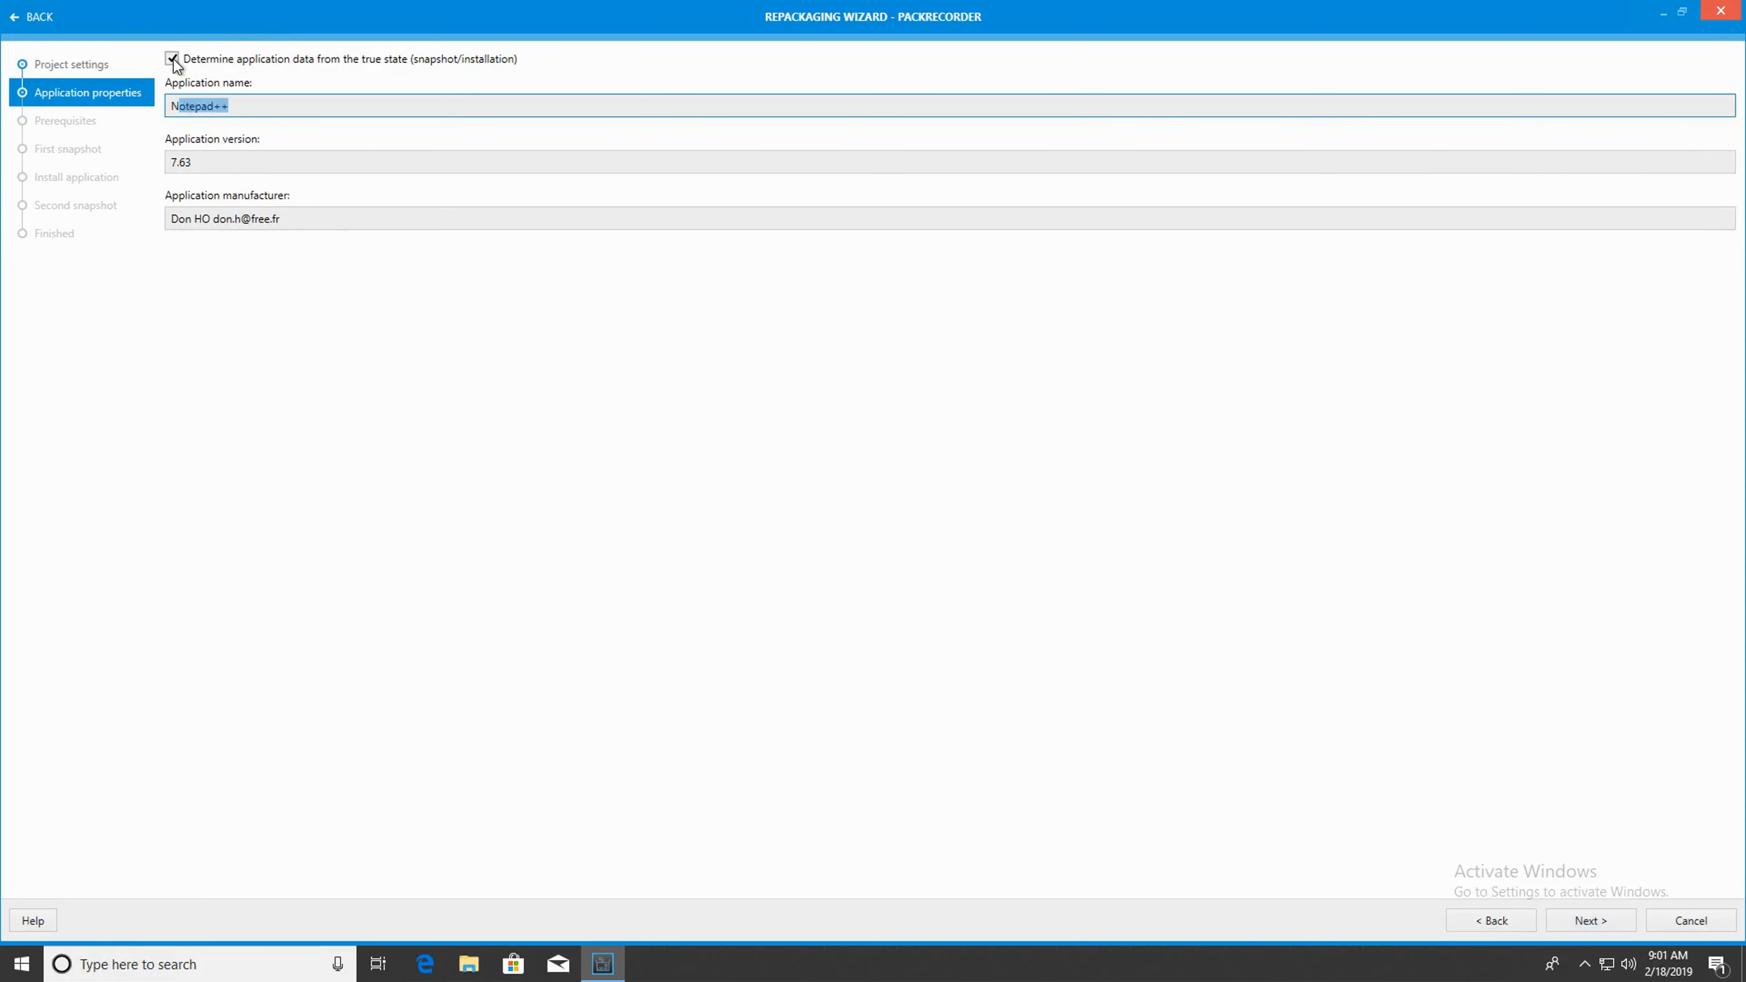
click(176, 62)
click(262, 108)
text(123)
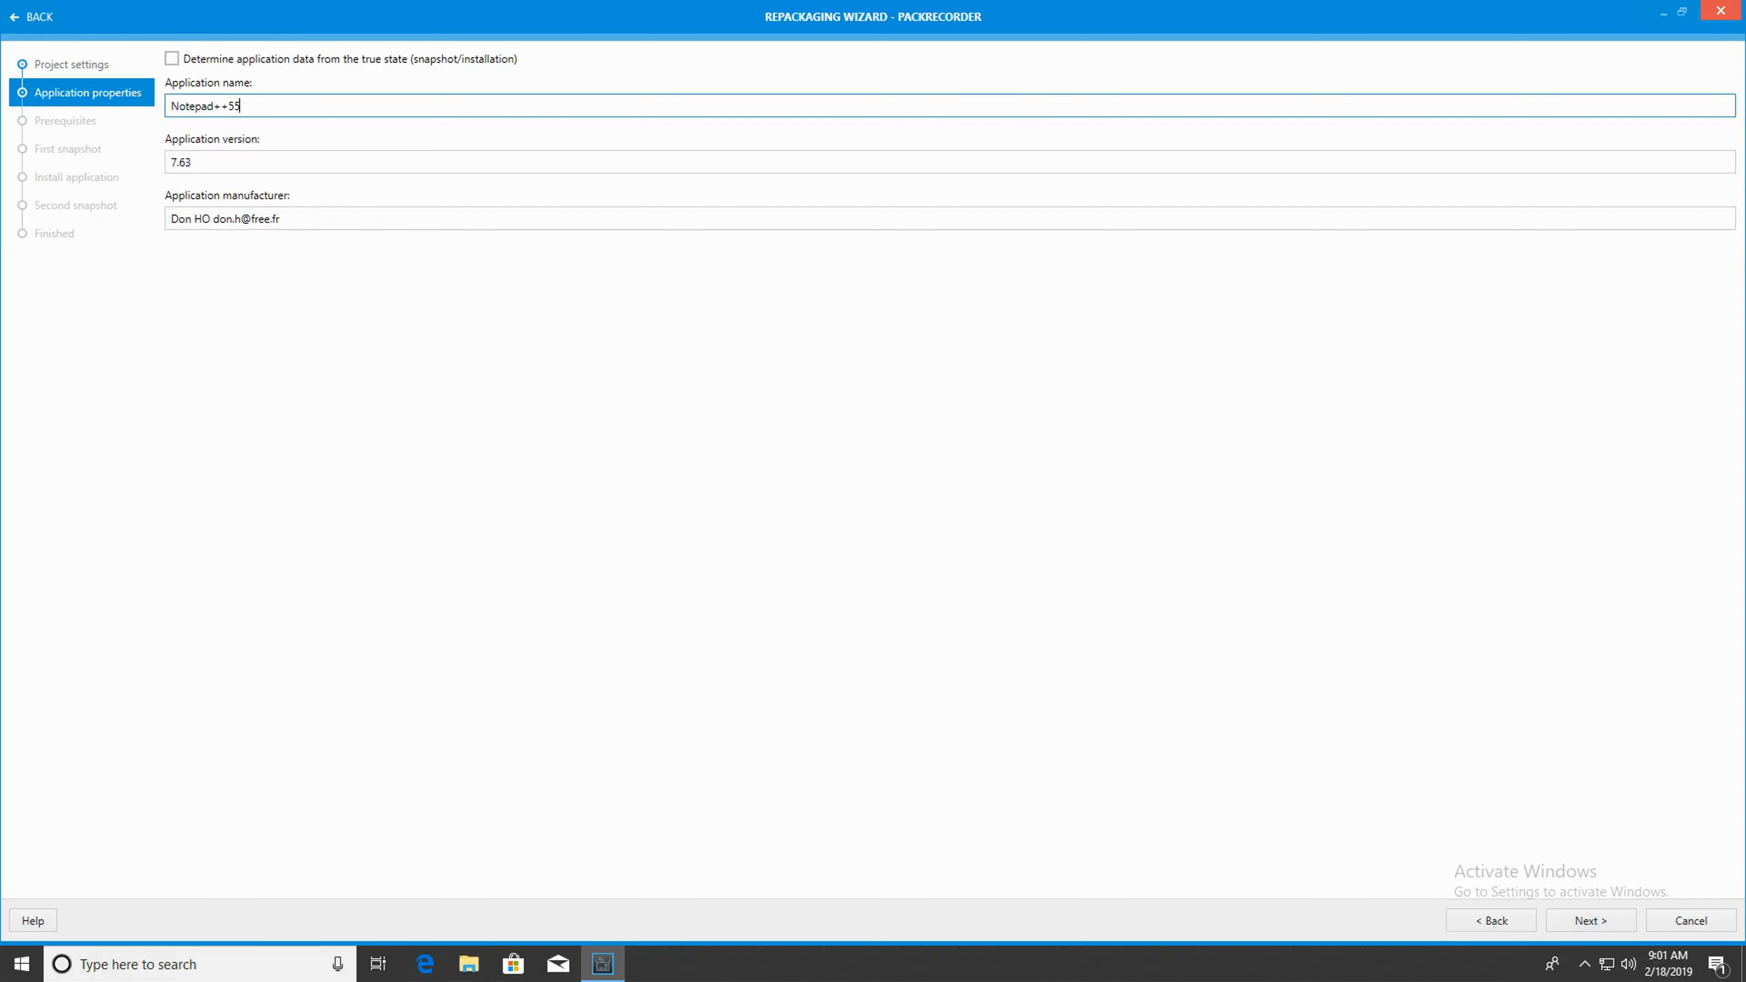
key(BackSpace)
key(BackSpace)
key(BackSpace)
click(172, 59)
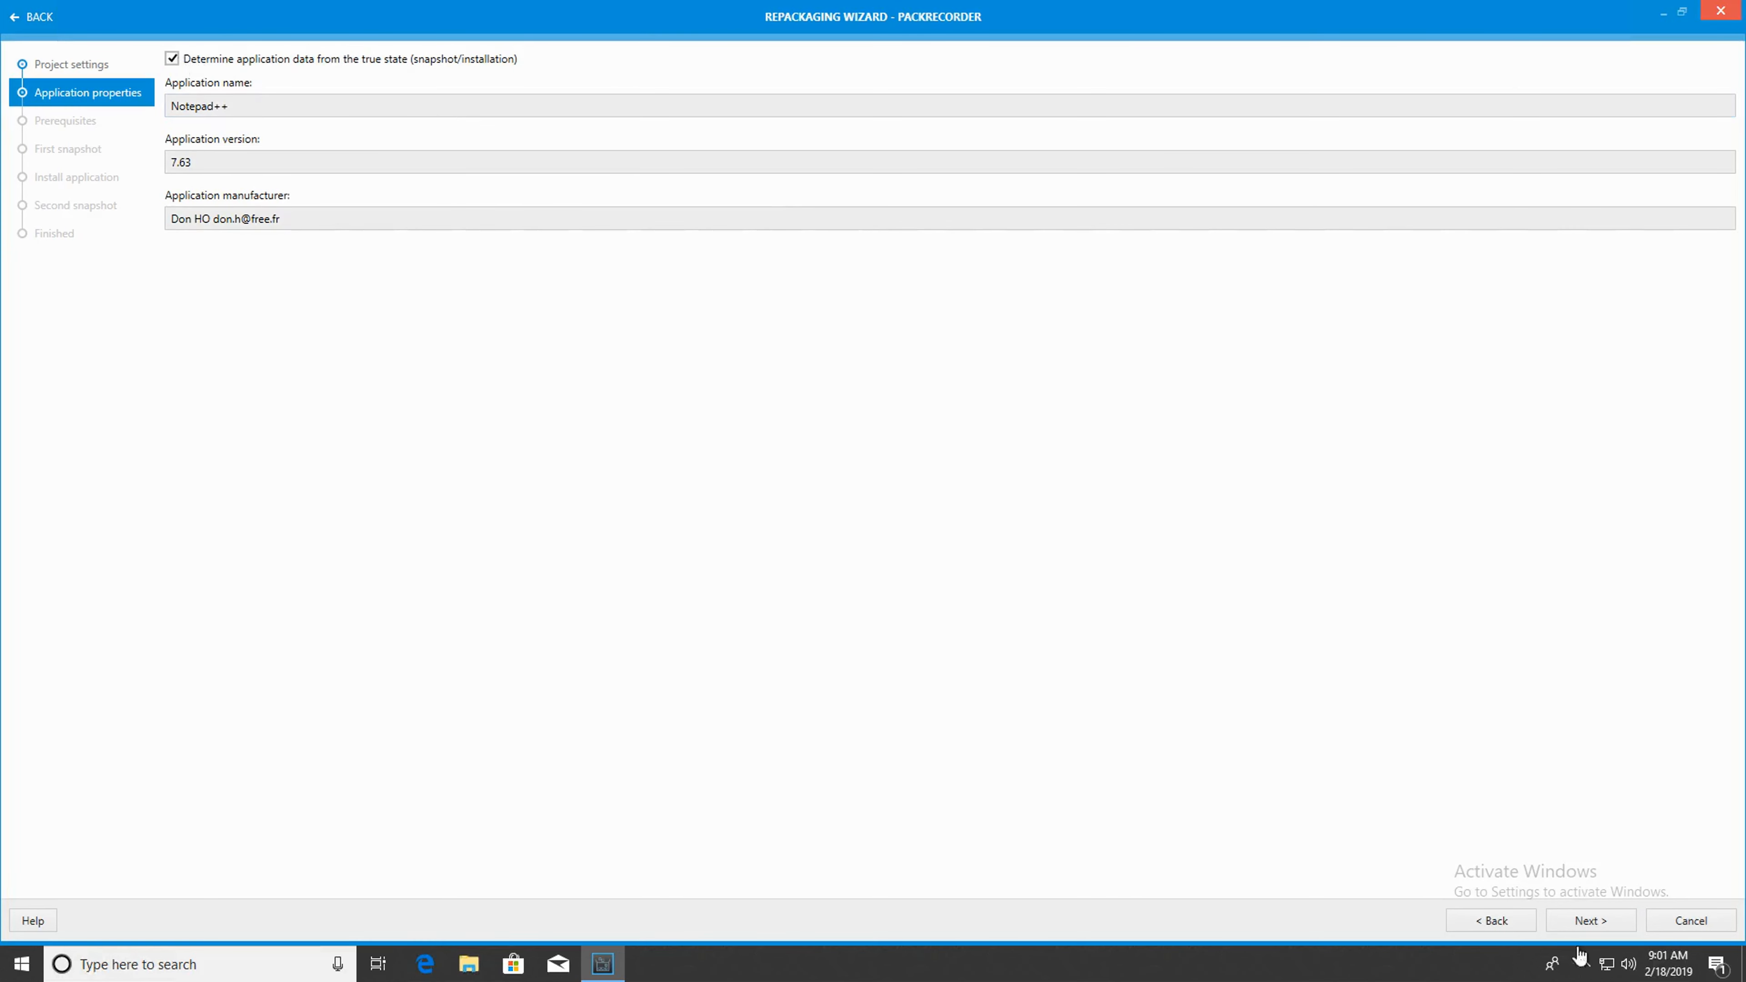
Step: Take the first snapshot with the detected application properties and no prerequisite actions, and launch the Notepad++ installer for capture
click(1597, 926)
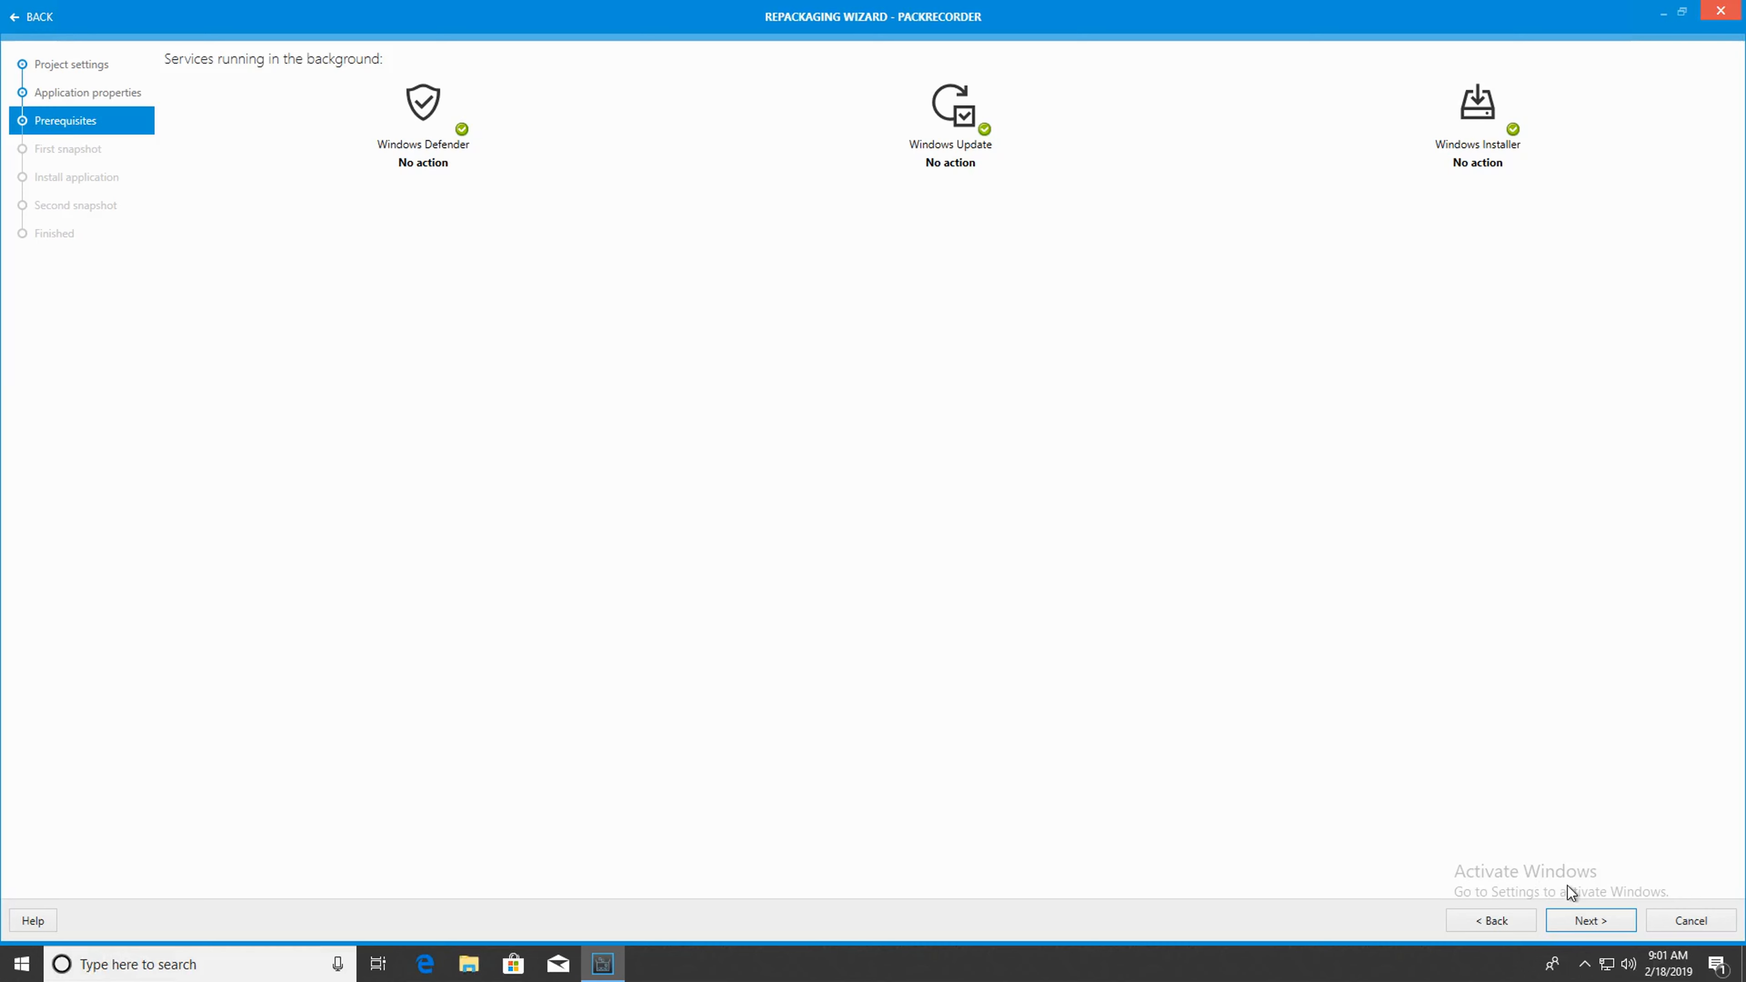
click(1605, 919)
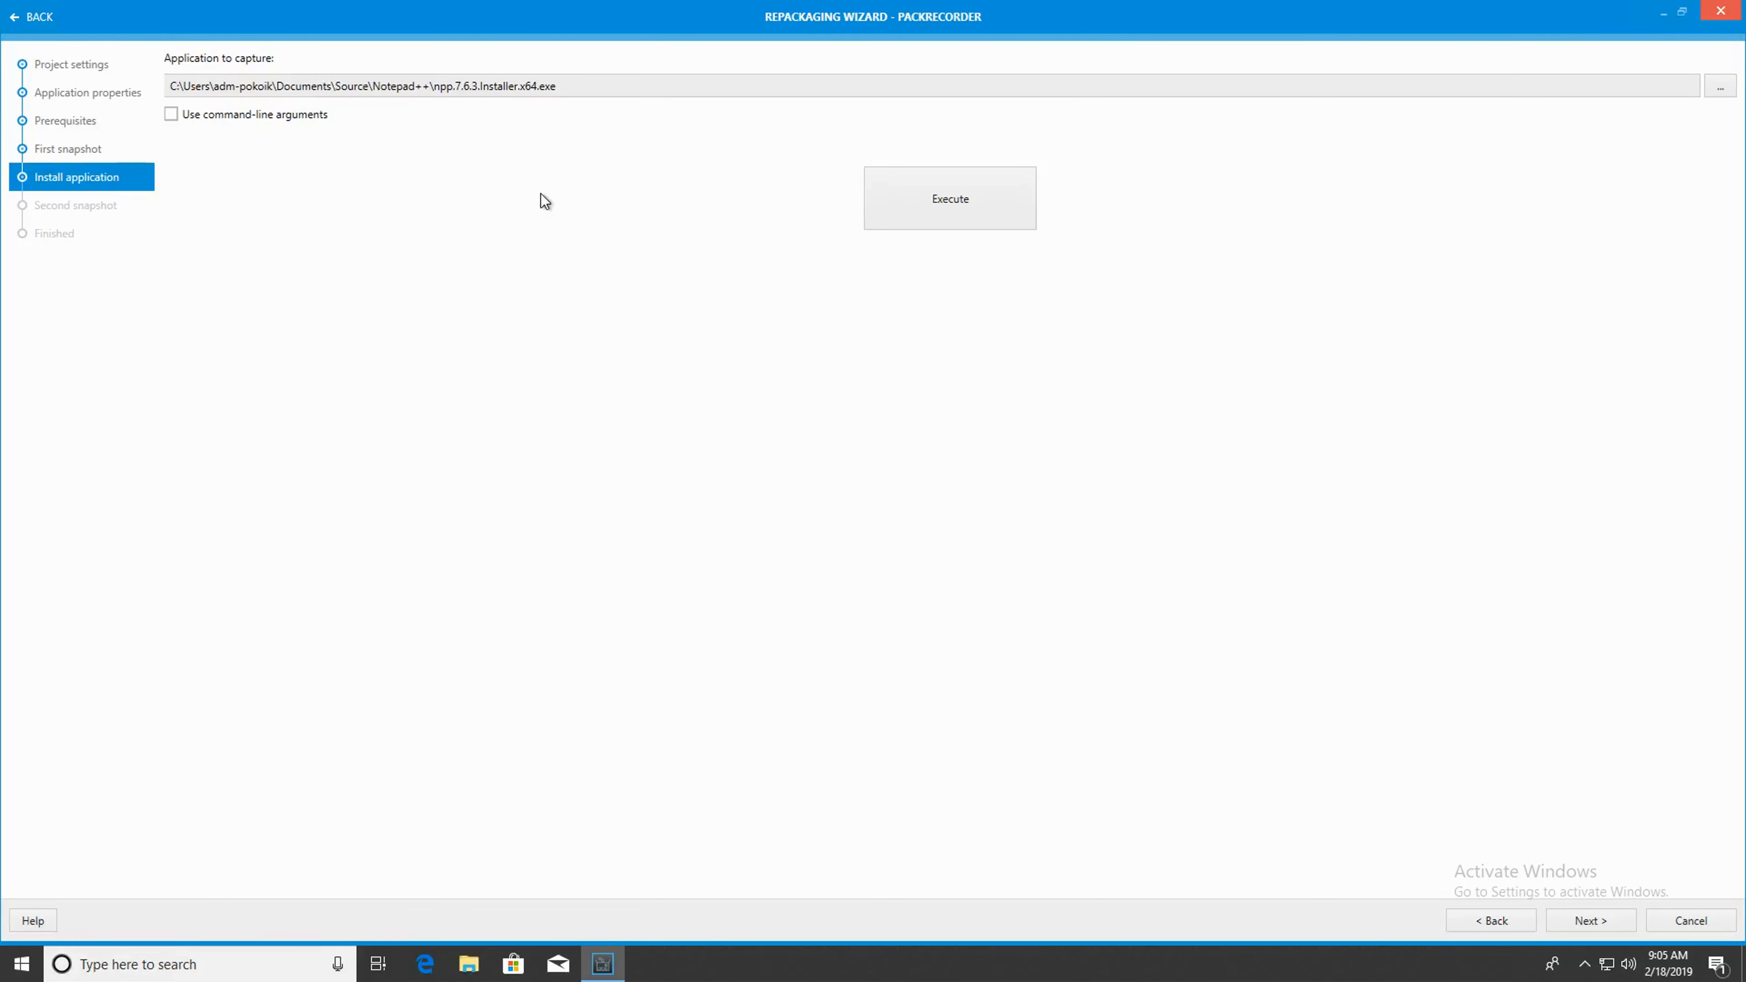
click(987, 199)
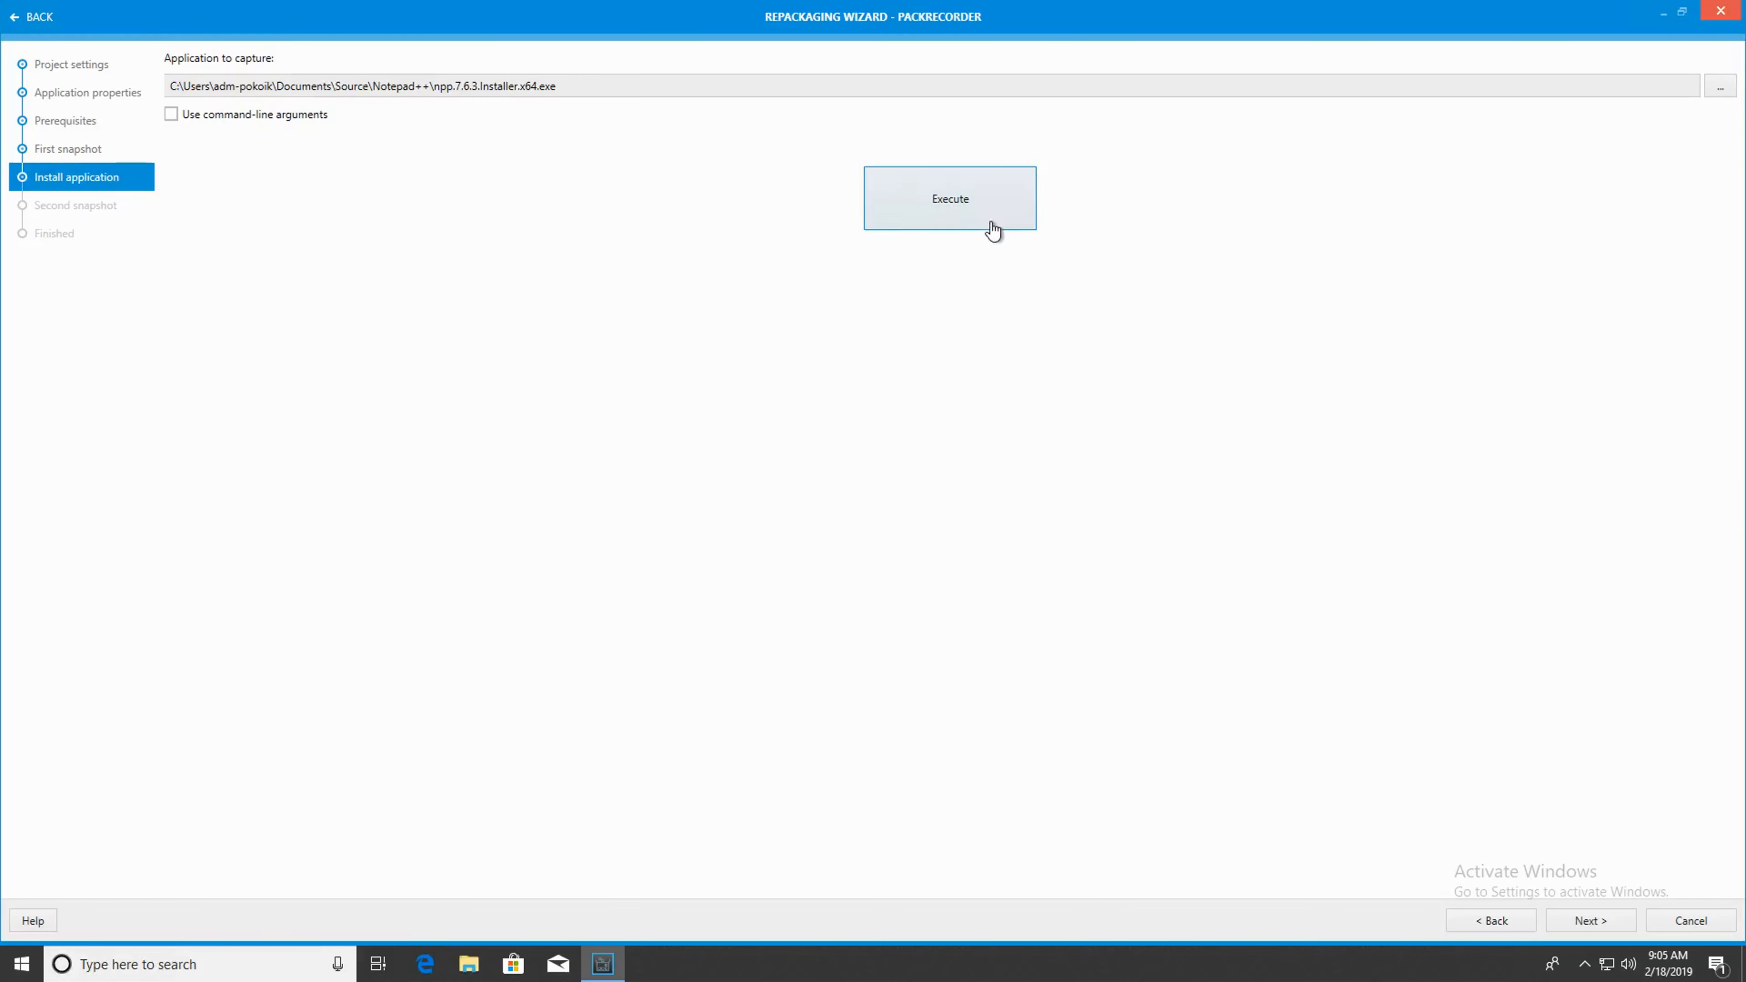
click(946, 499)
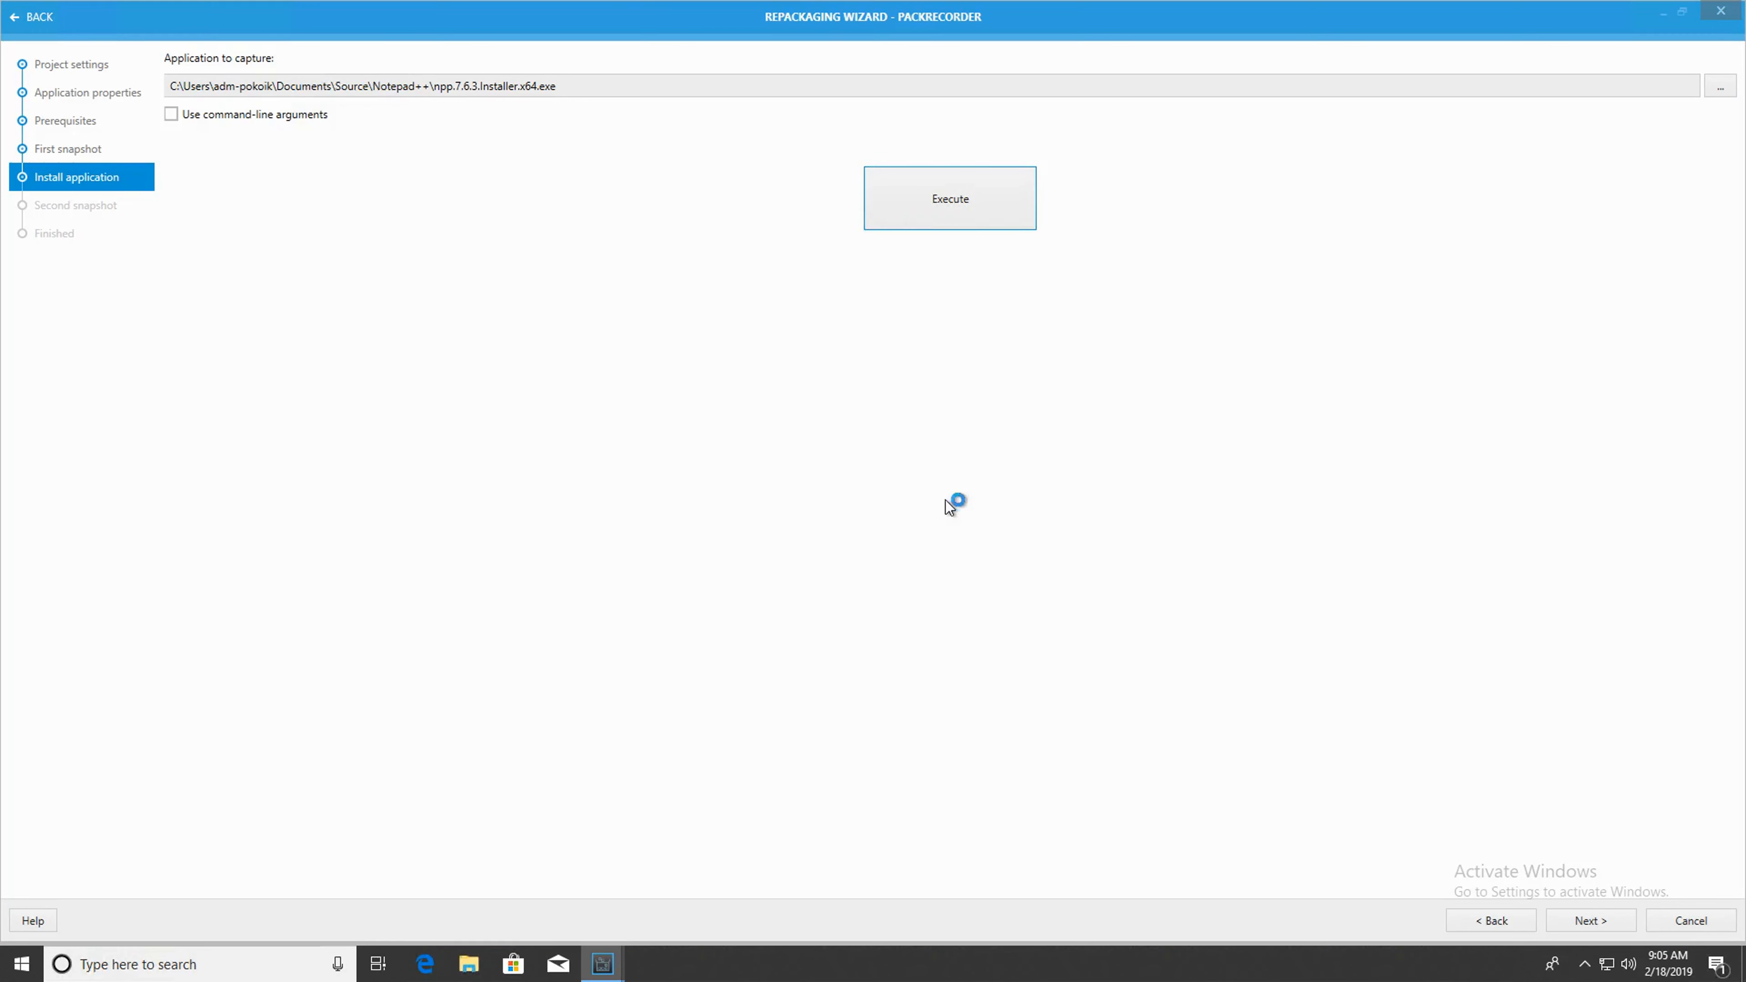
click(878, 524)
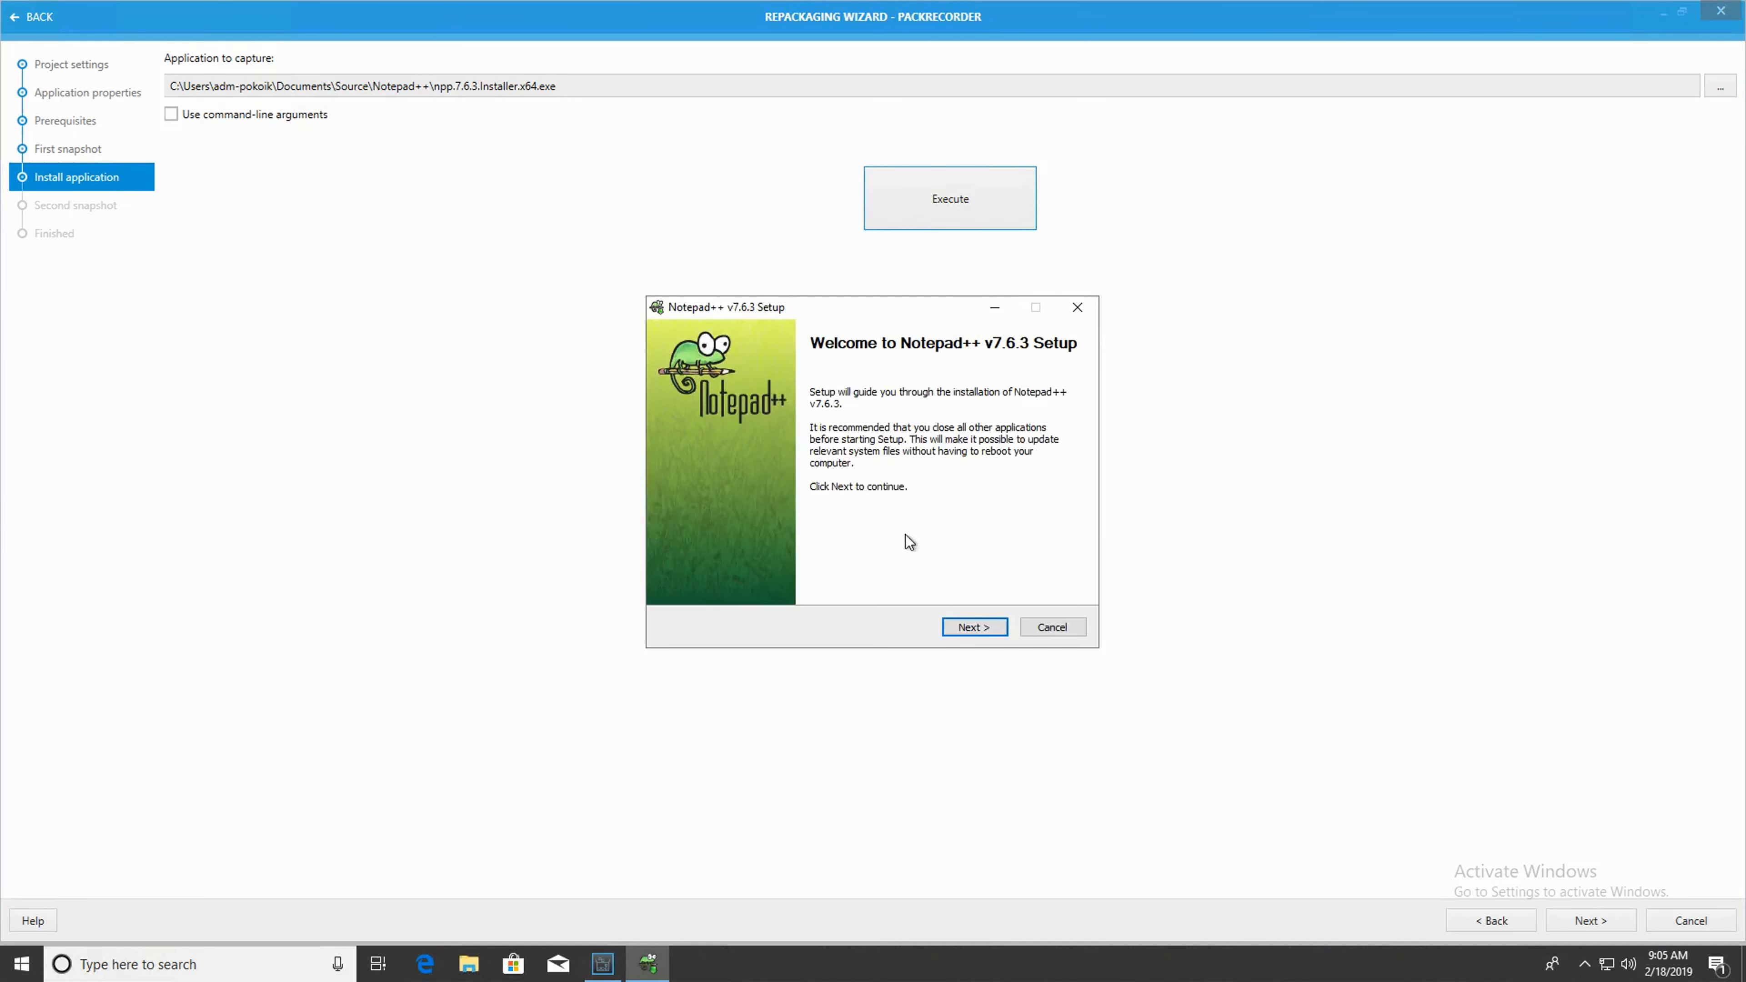
Step: Install Notepad++ v7.6.3 with the license accepted and the default setup options, running the application on completion
click(974, 629)
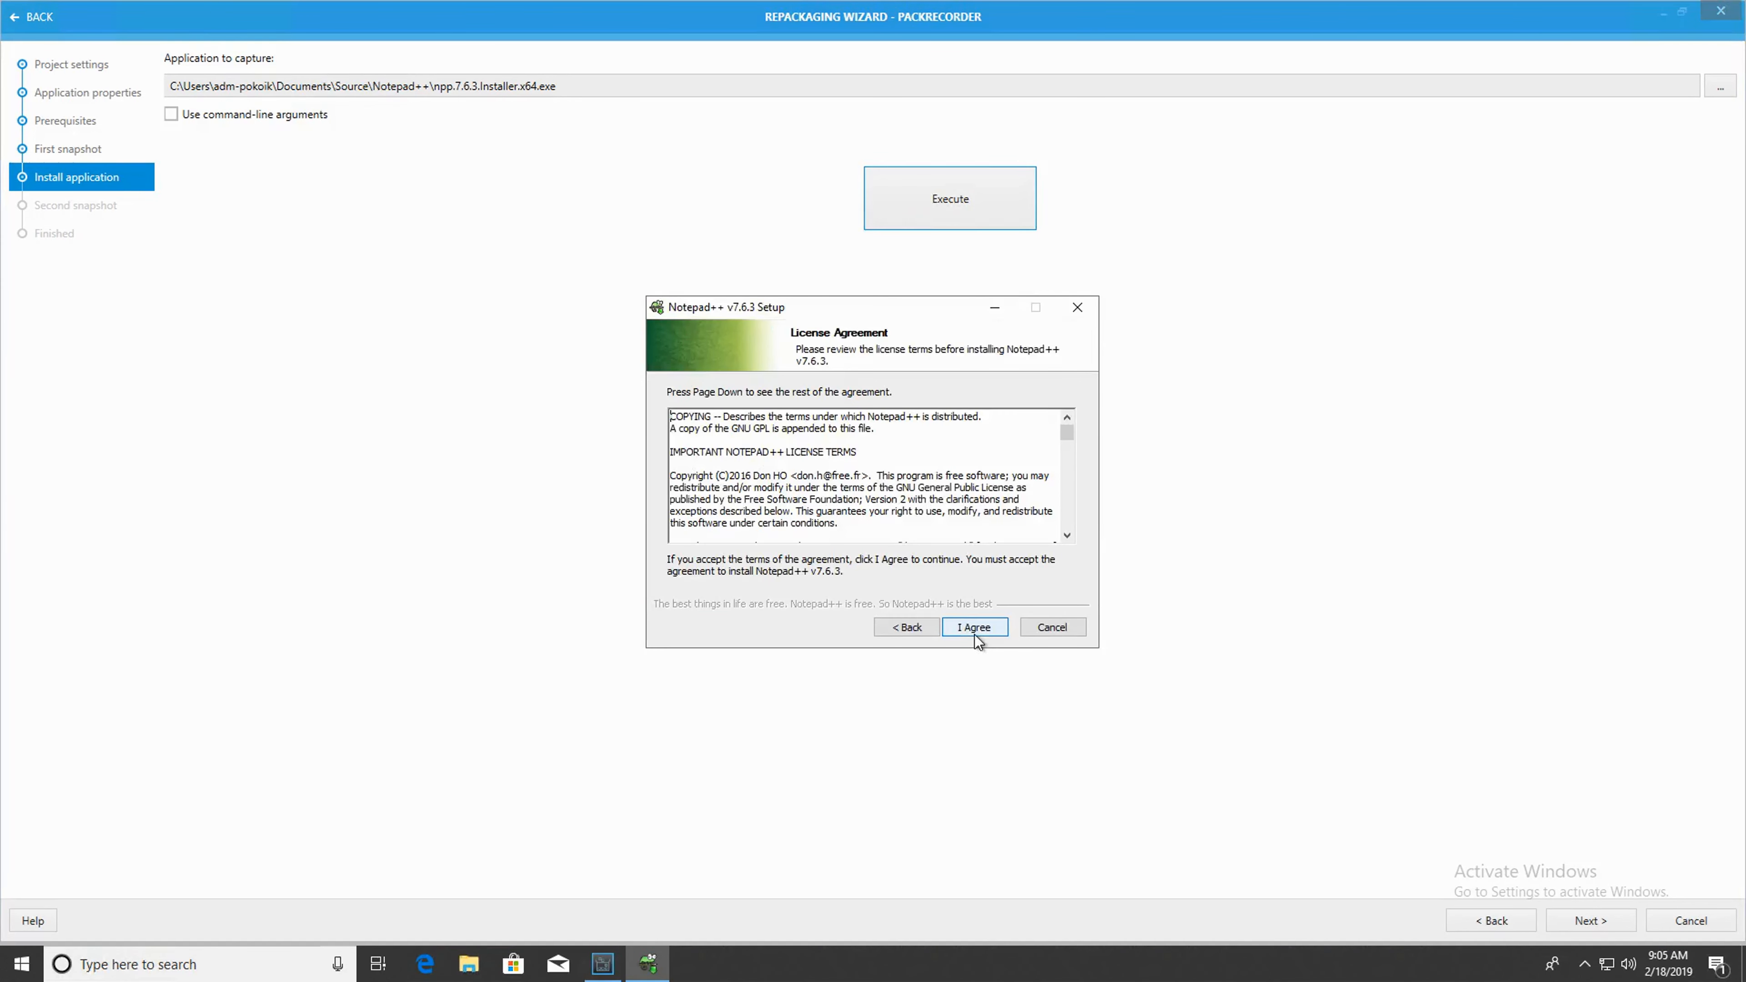
click(974, 635)
click(974, 627)
click(974, 627)
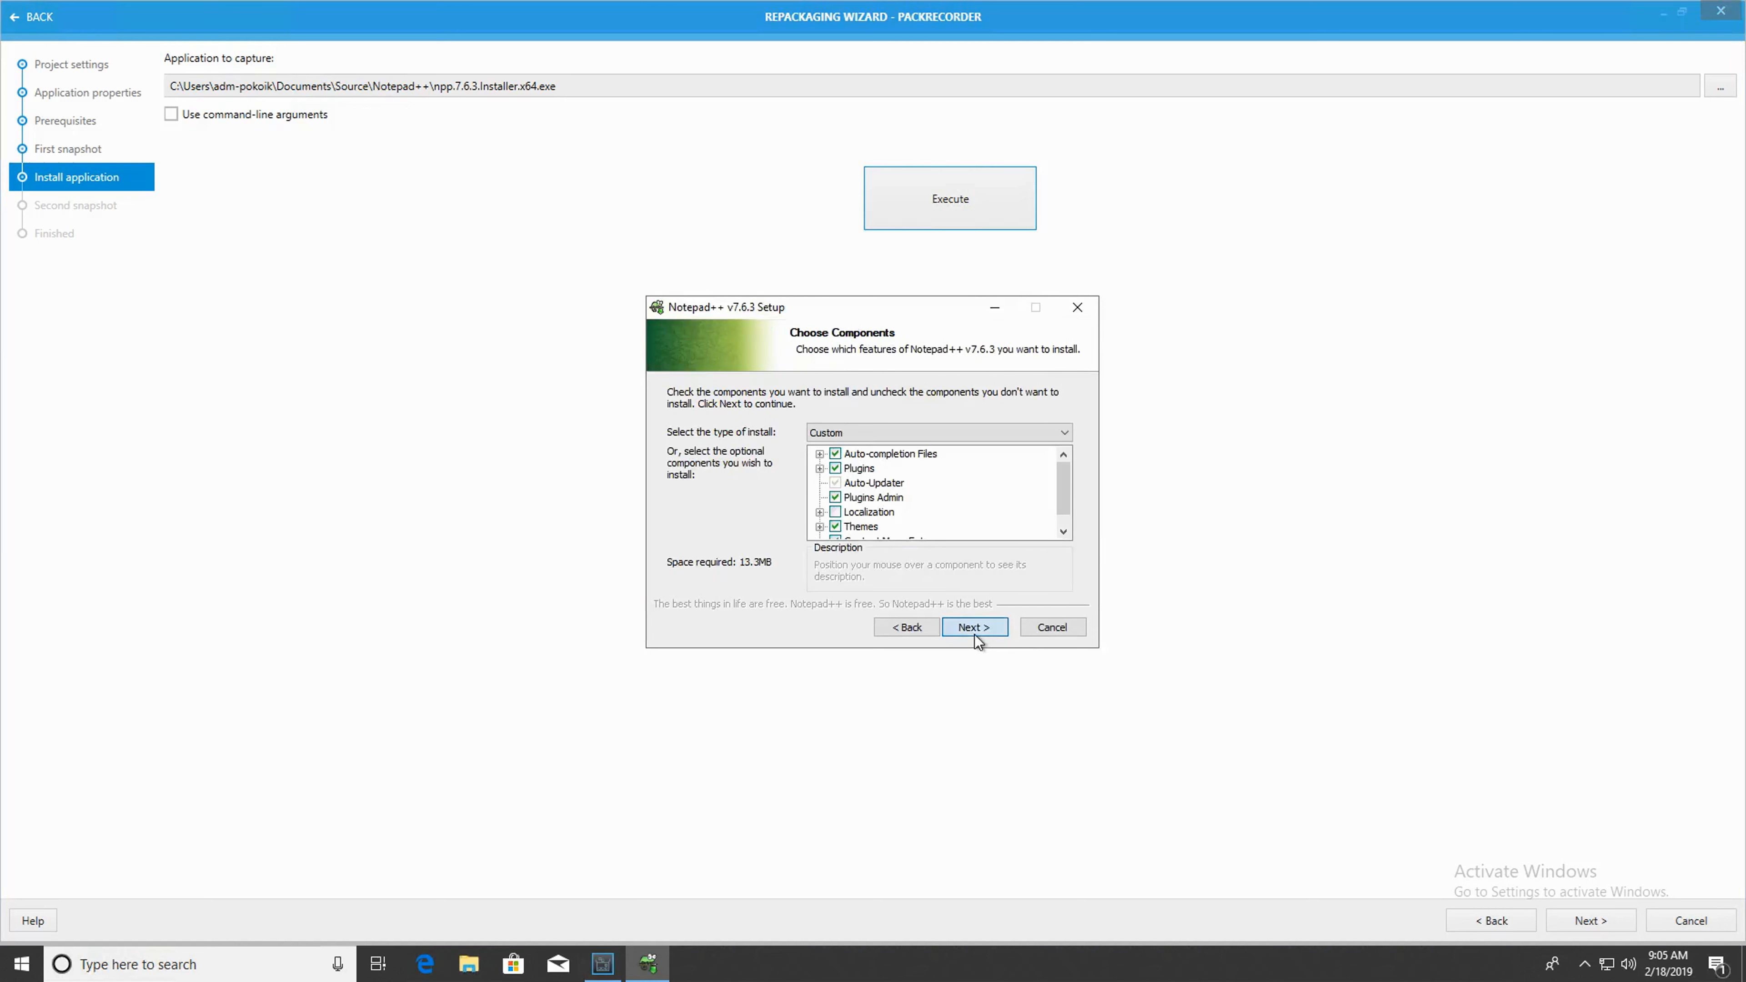
click(973, 627)
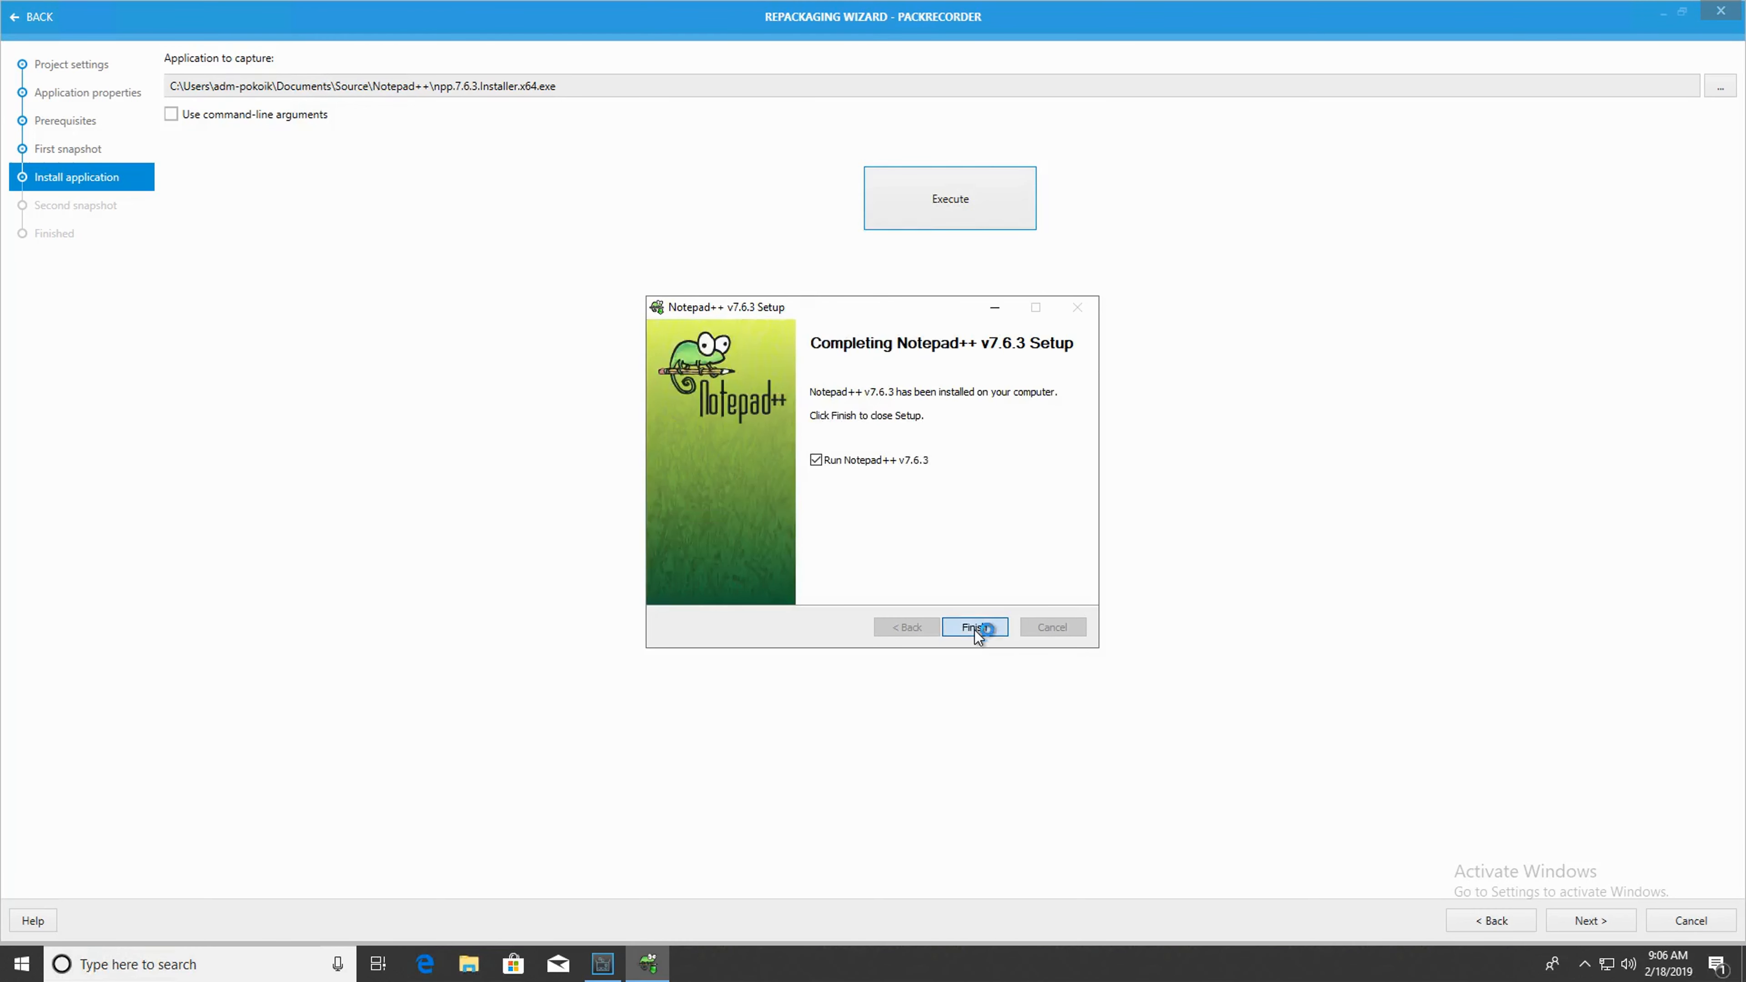
click(974, 627)
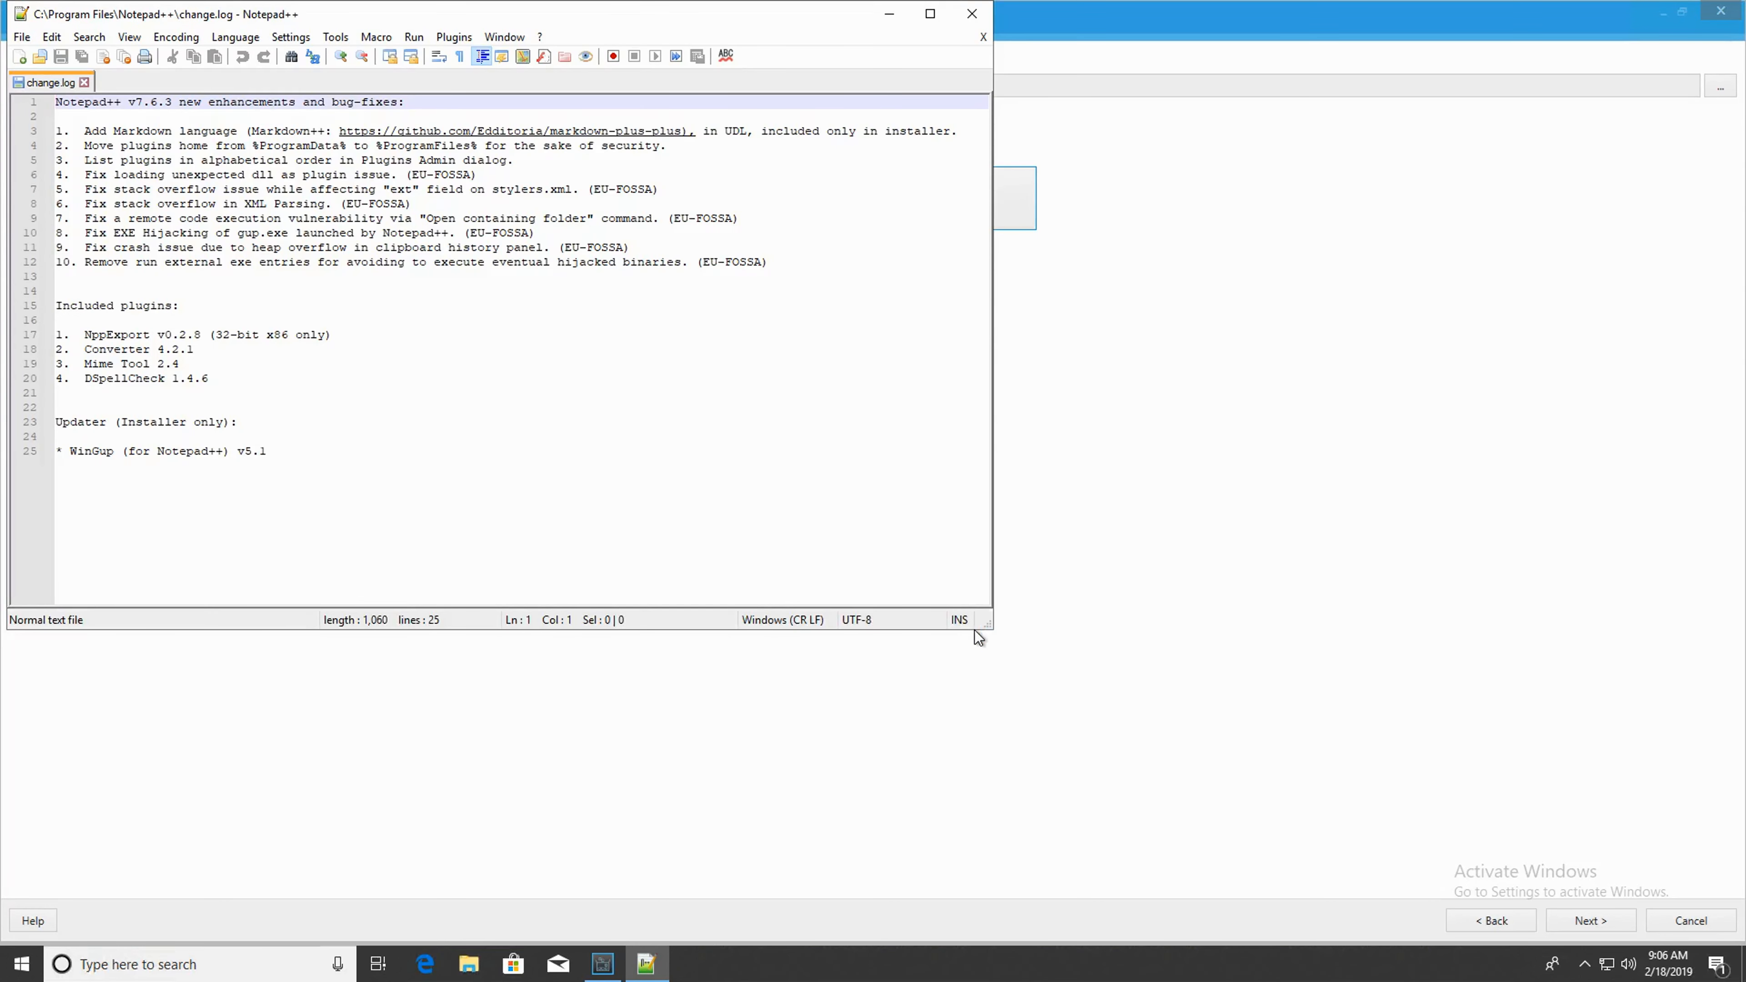
Step: Take the second snapshot with Notepad++ closed, and finish the capture wizard with the results opened for review
click(971, 14)
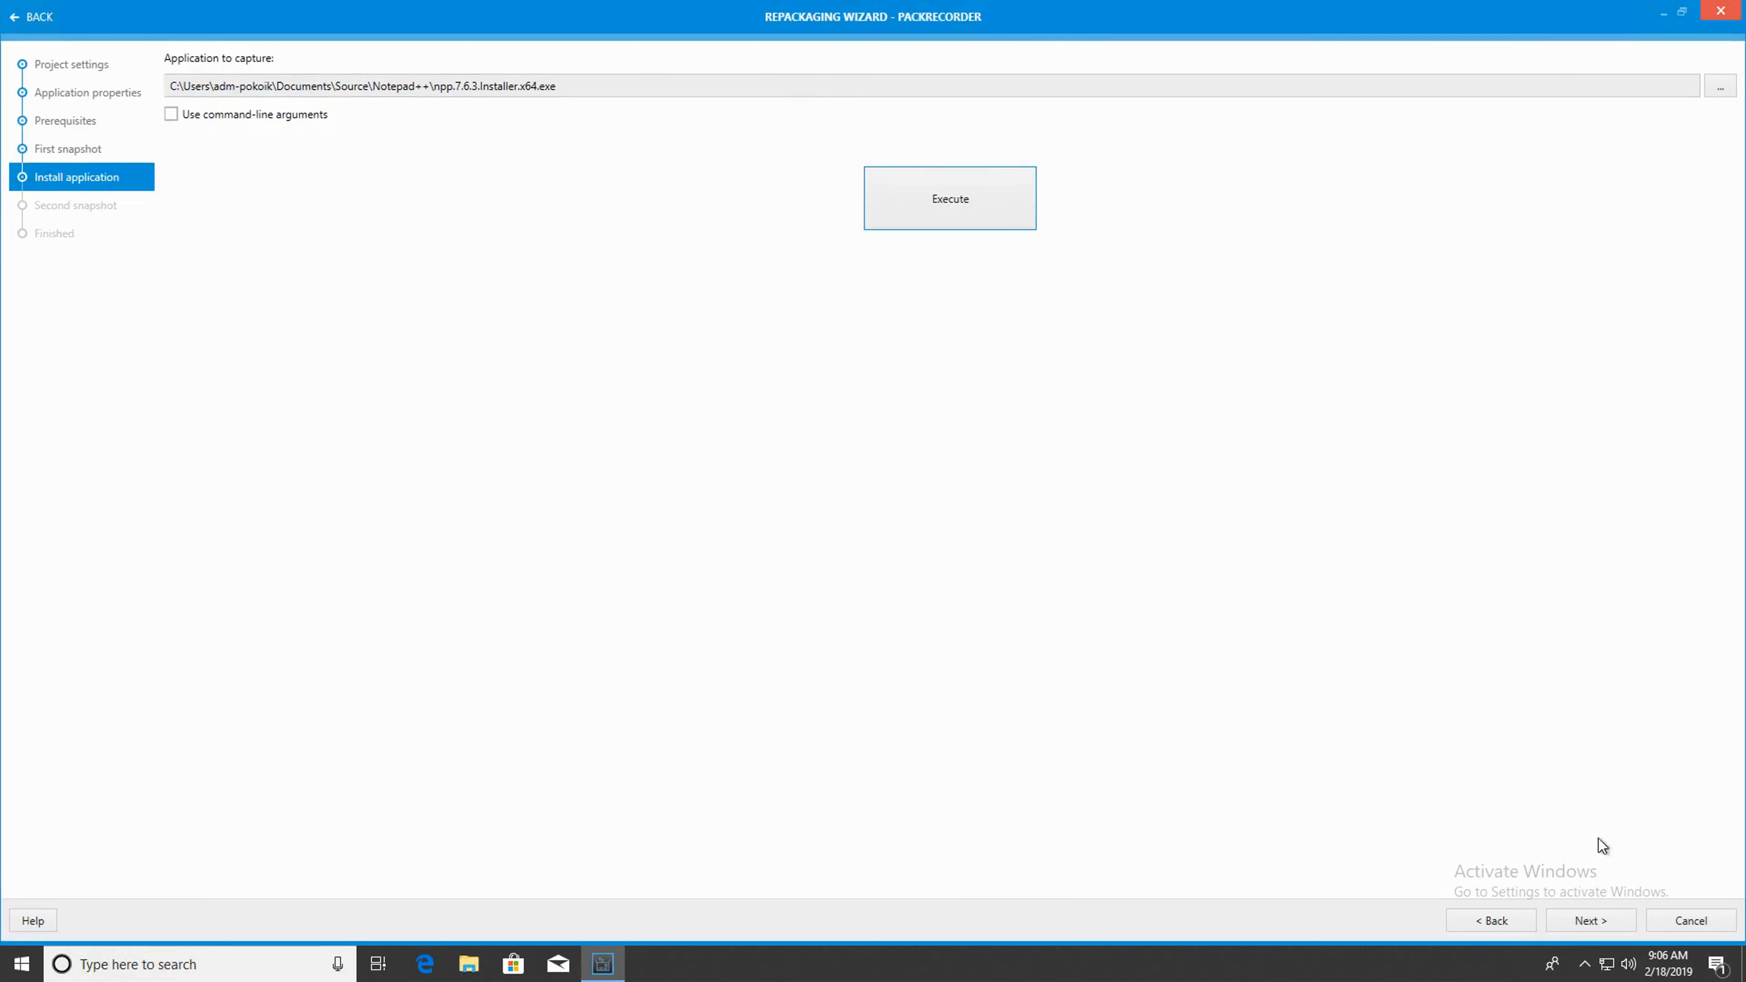
click(1615, 921)
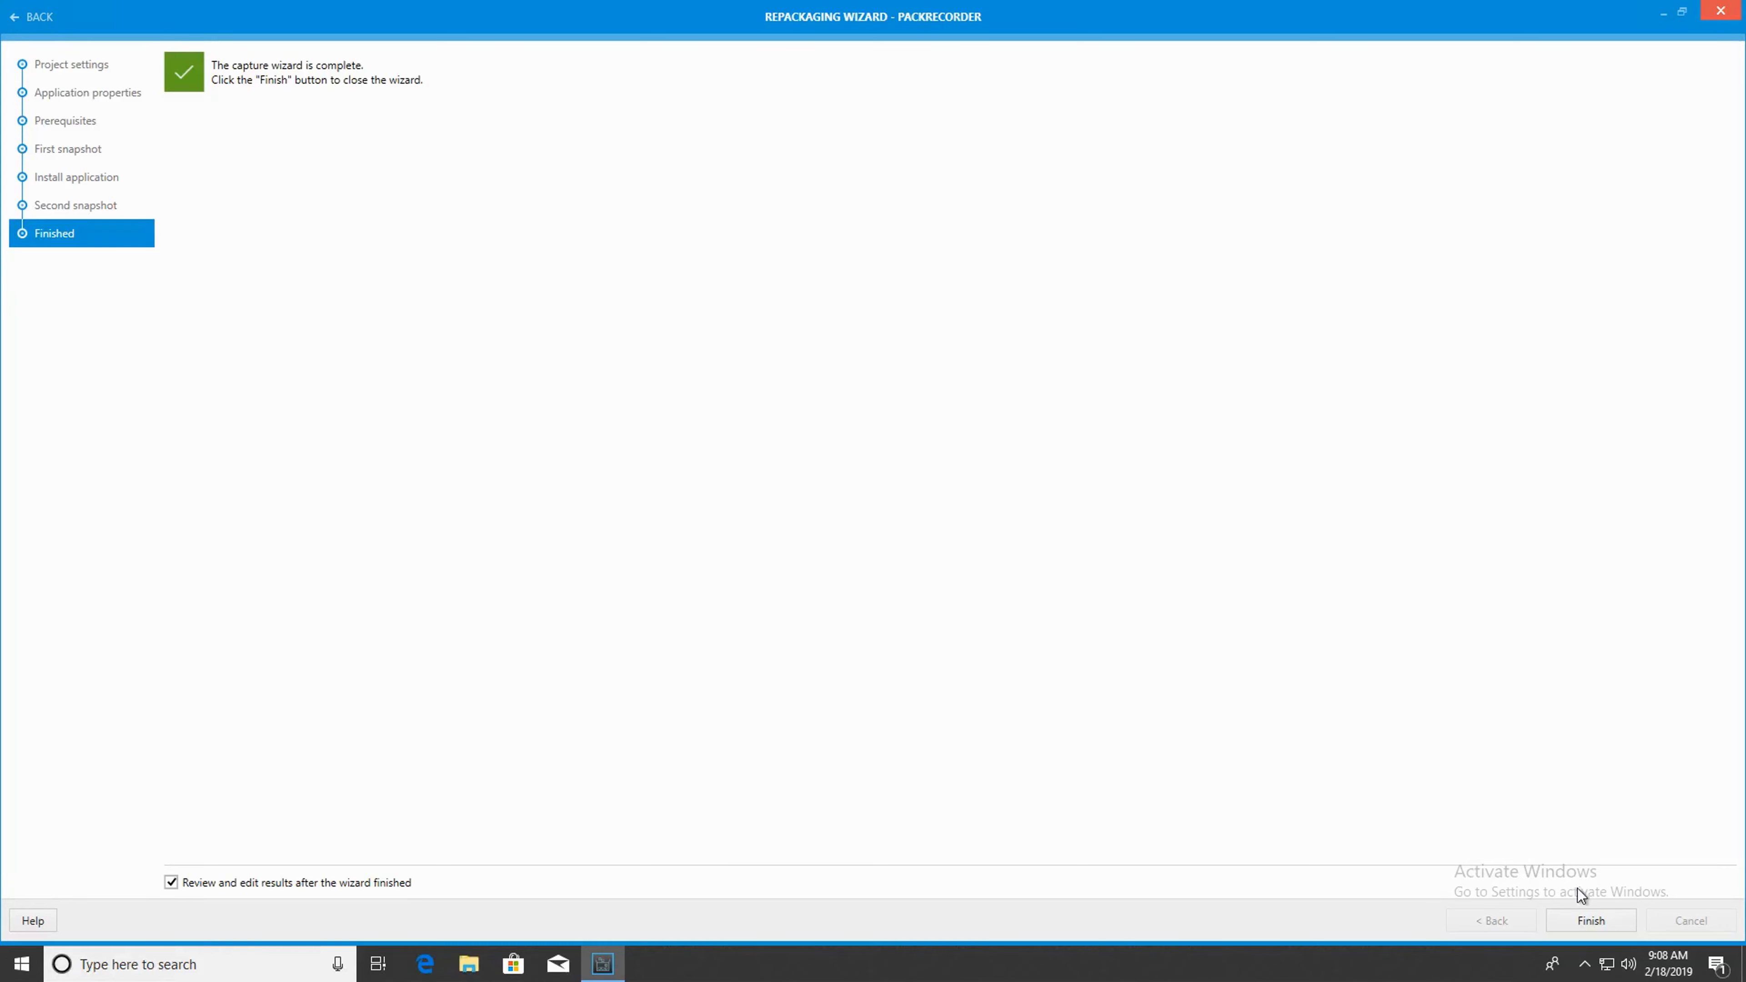
click(1590, 919)
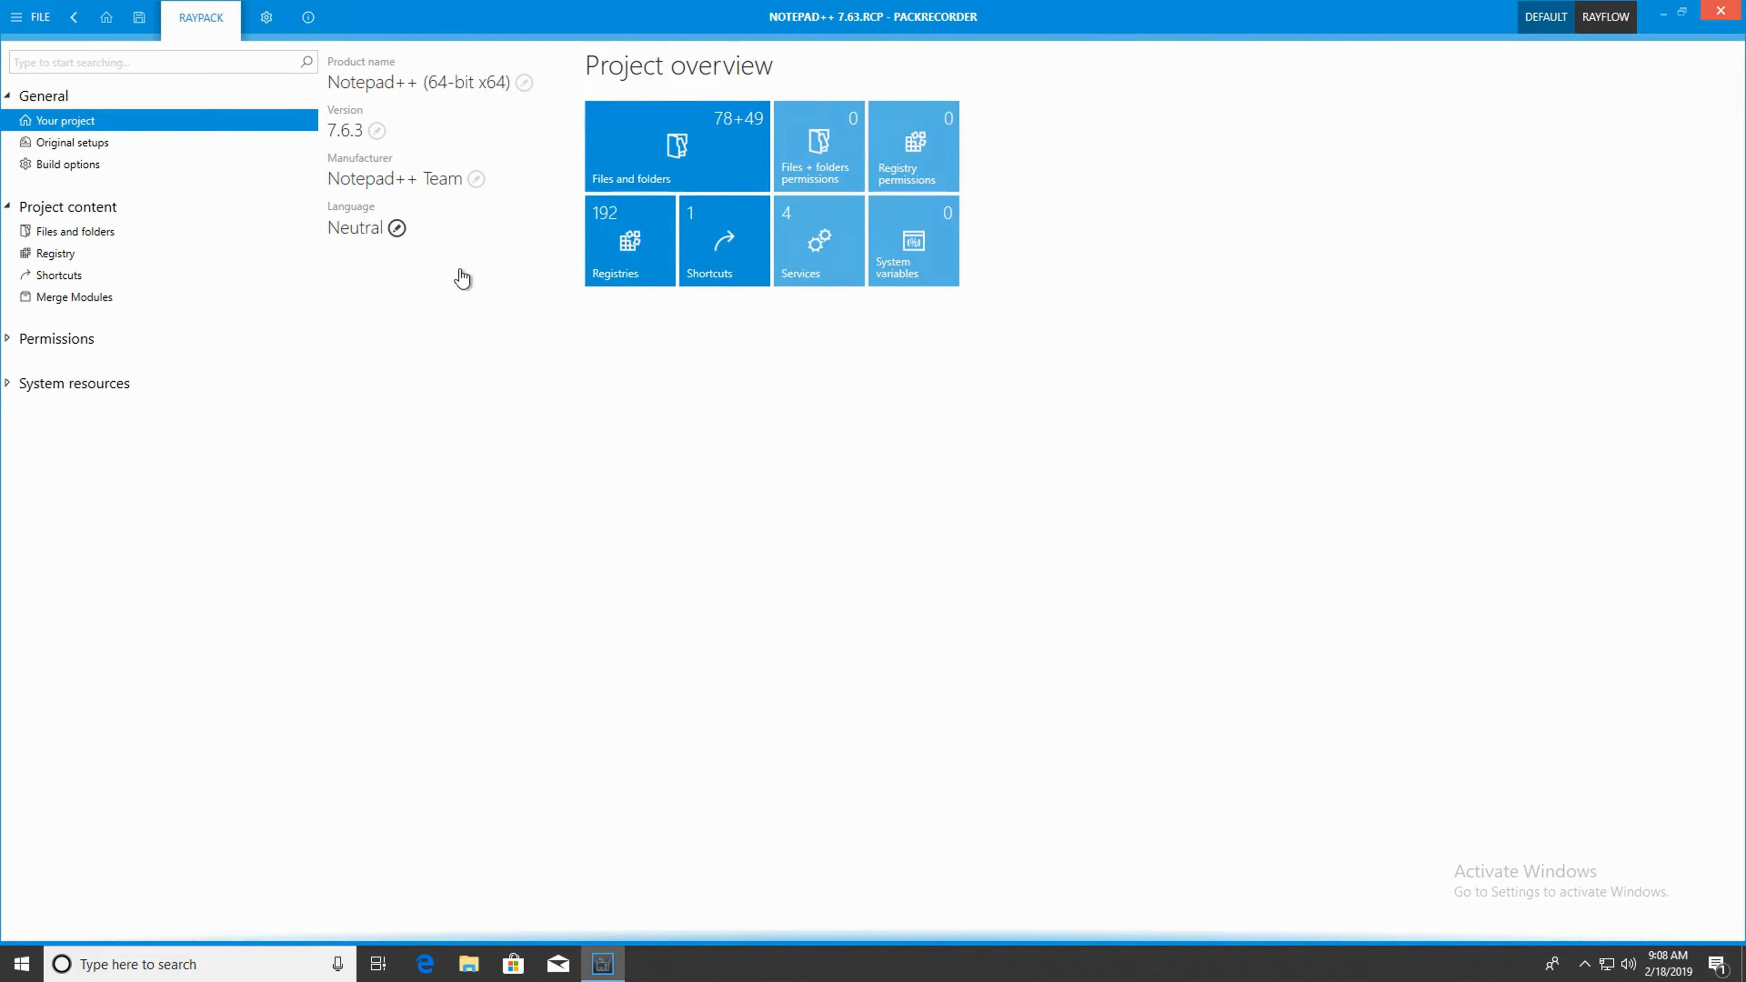
Step: Set the project language to English - United States
click(399, 229)
click(419, 331)
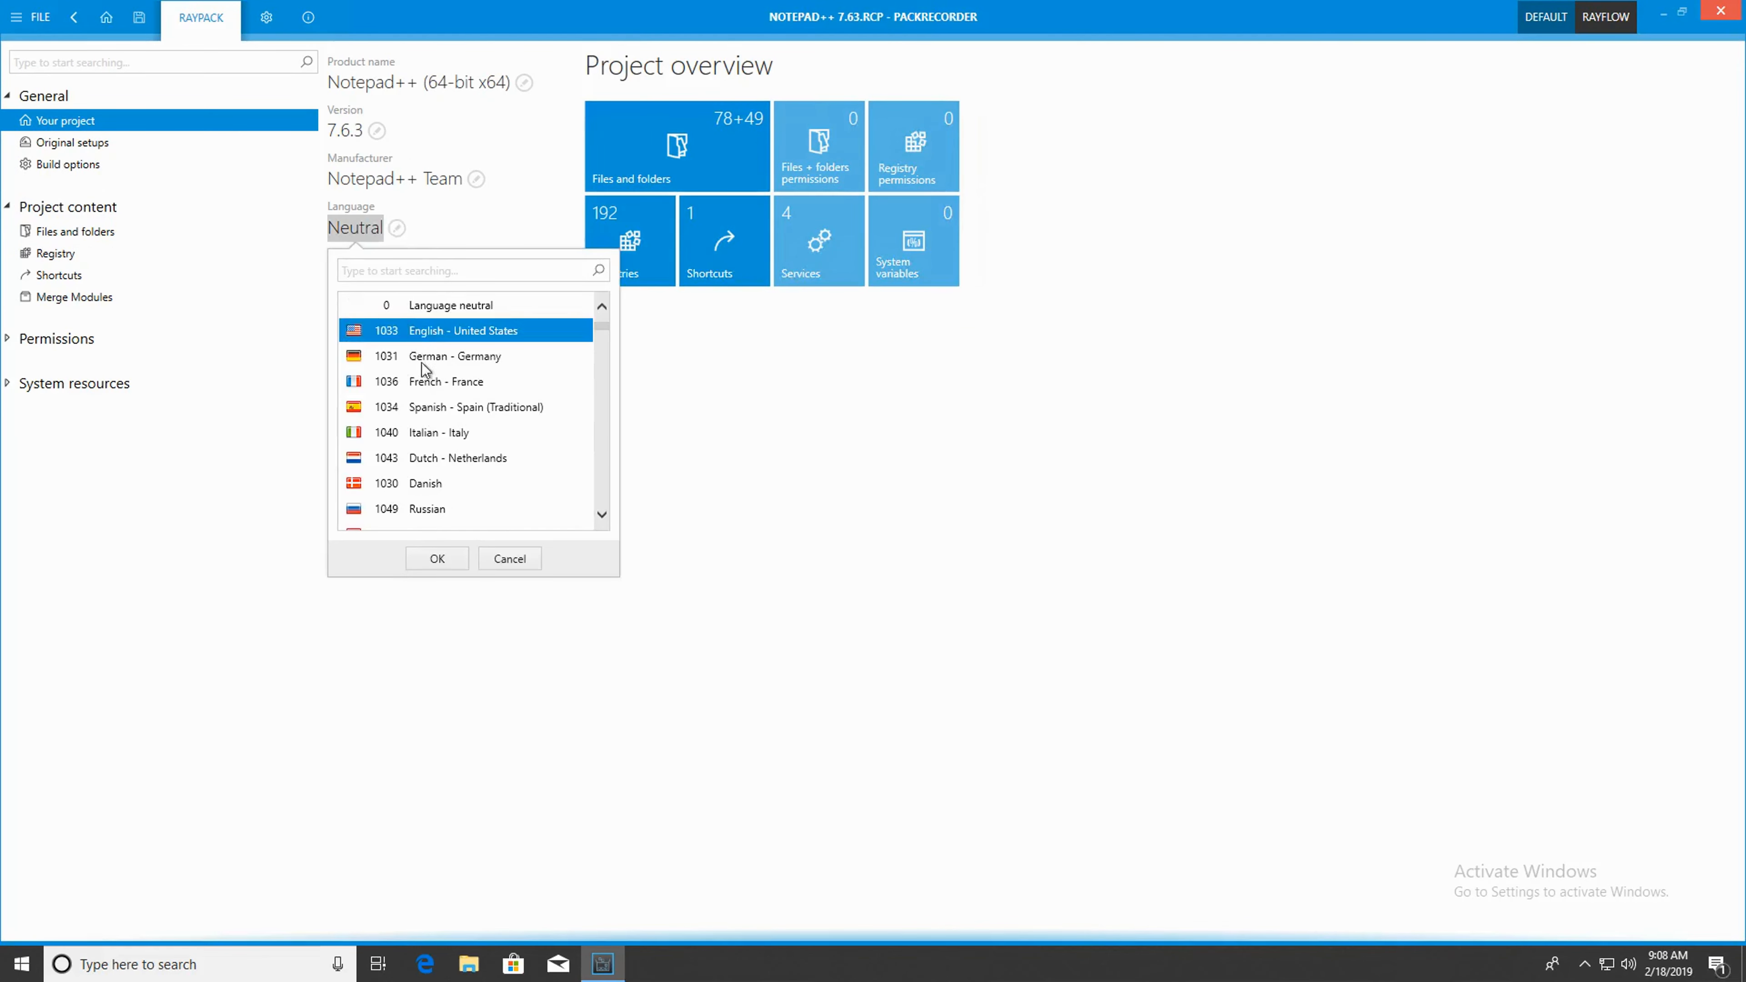
click(436, 558)
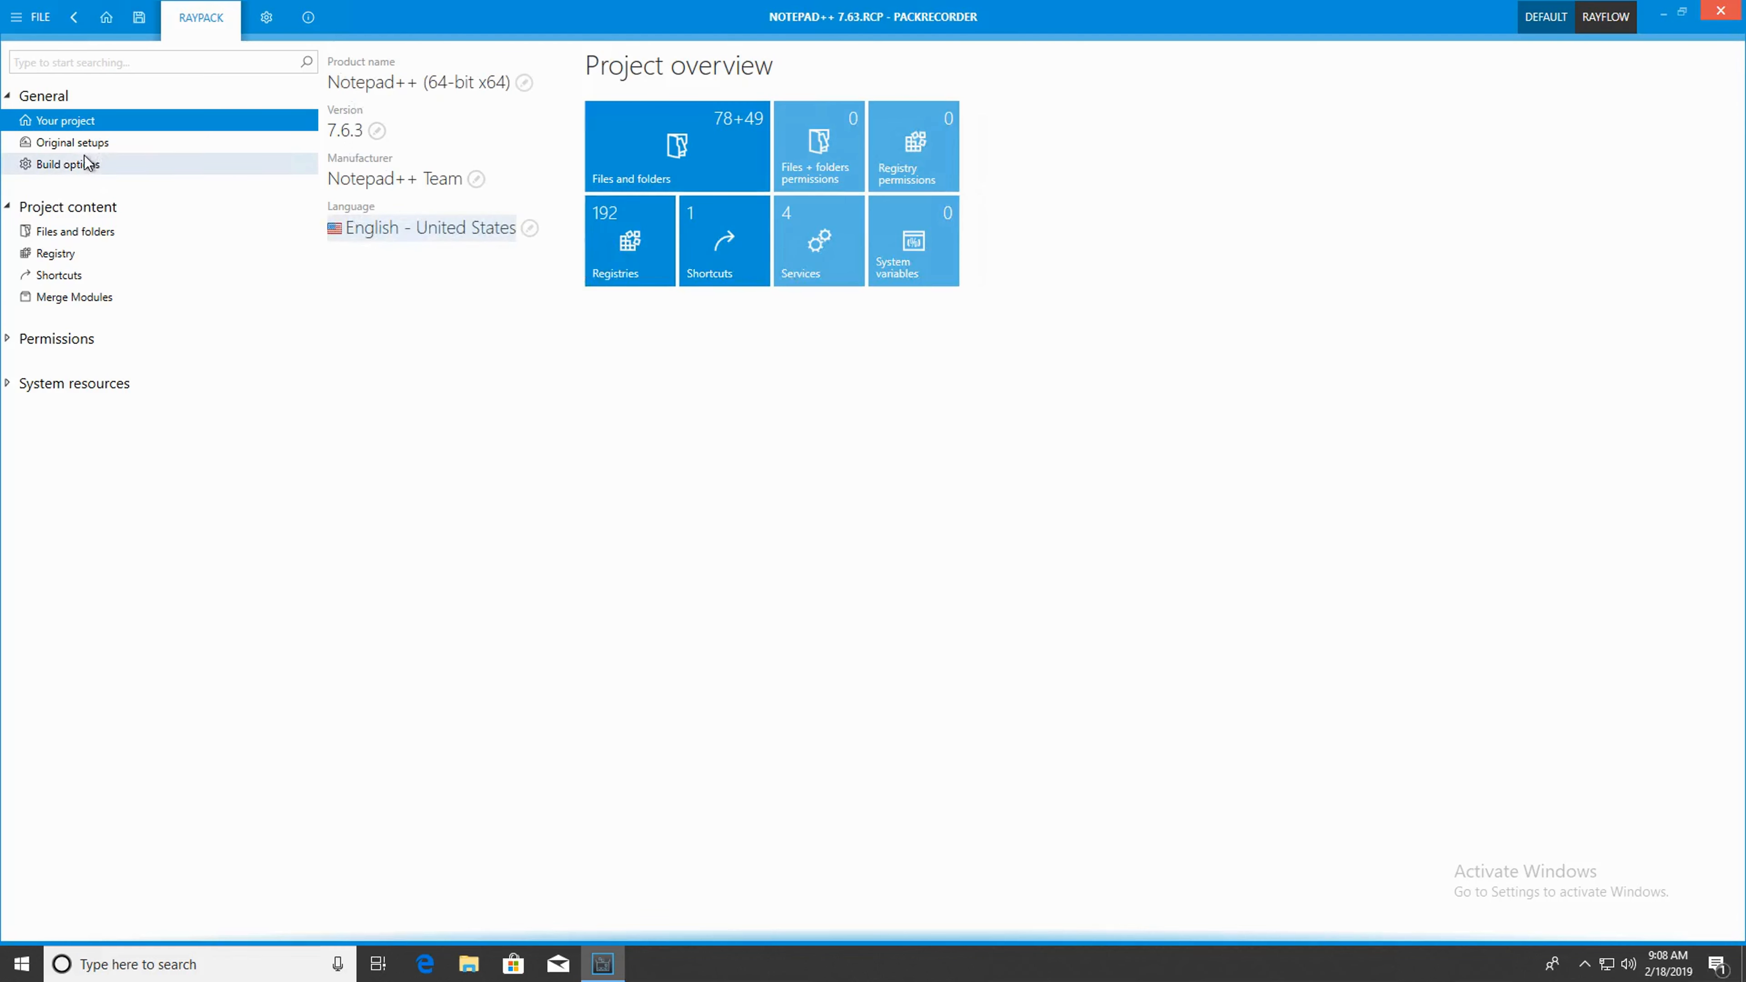
Step: Exclude the ProgramData and Users folders from the project's captured files and folders
click(101, 238)
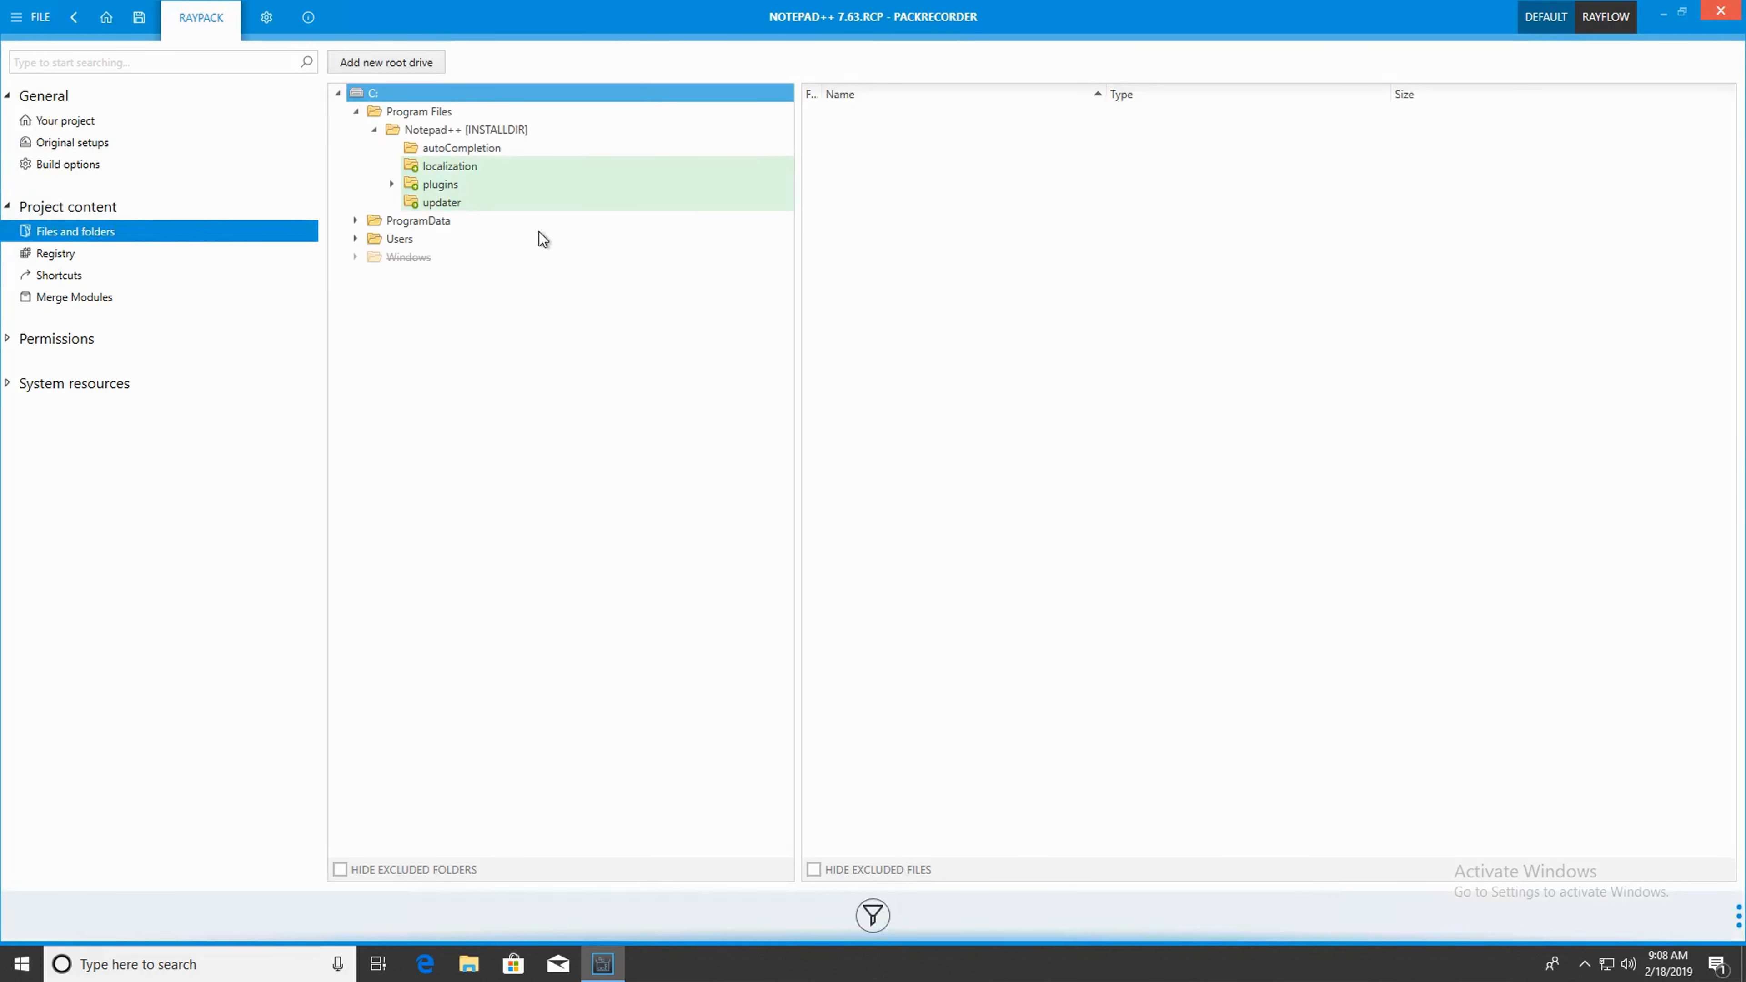
click(421, 225)
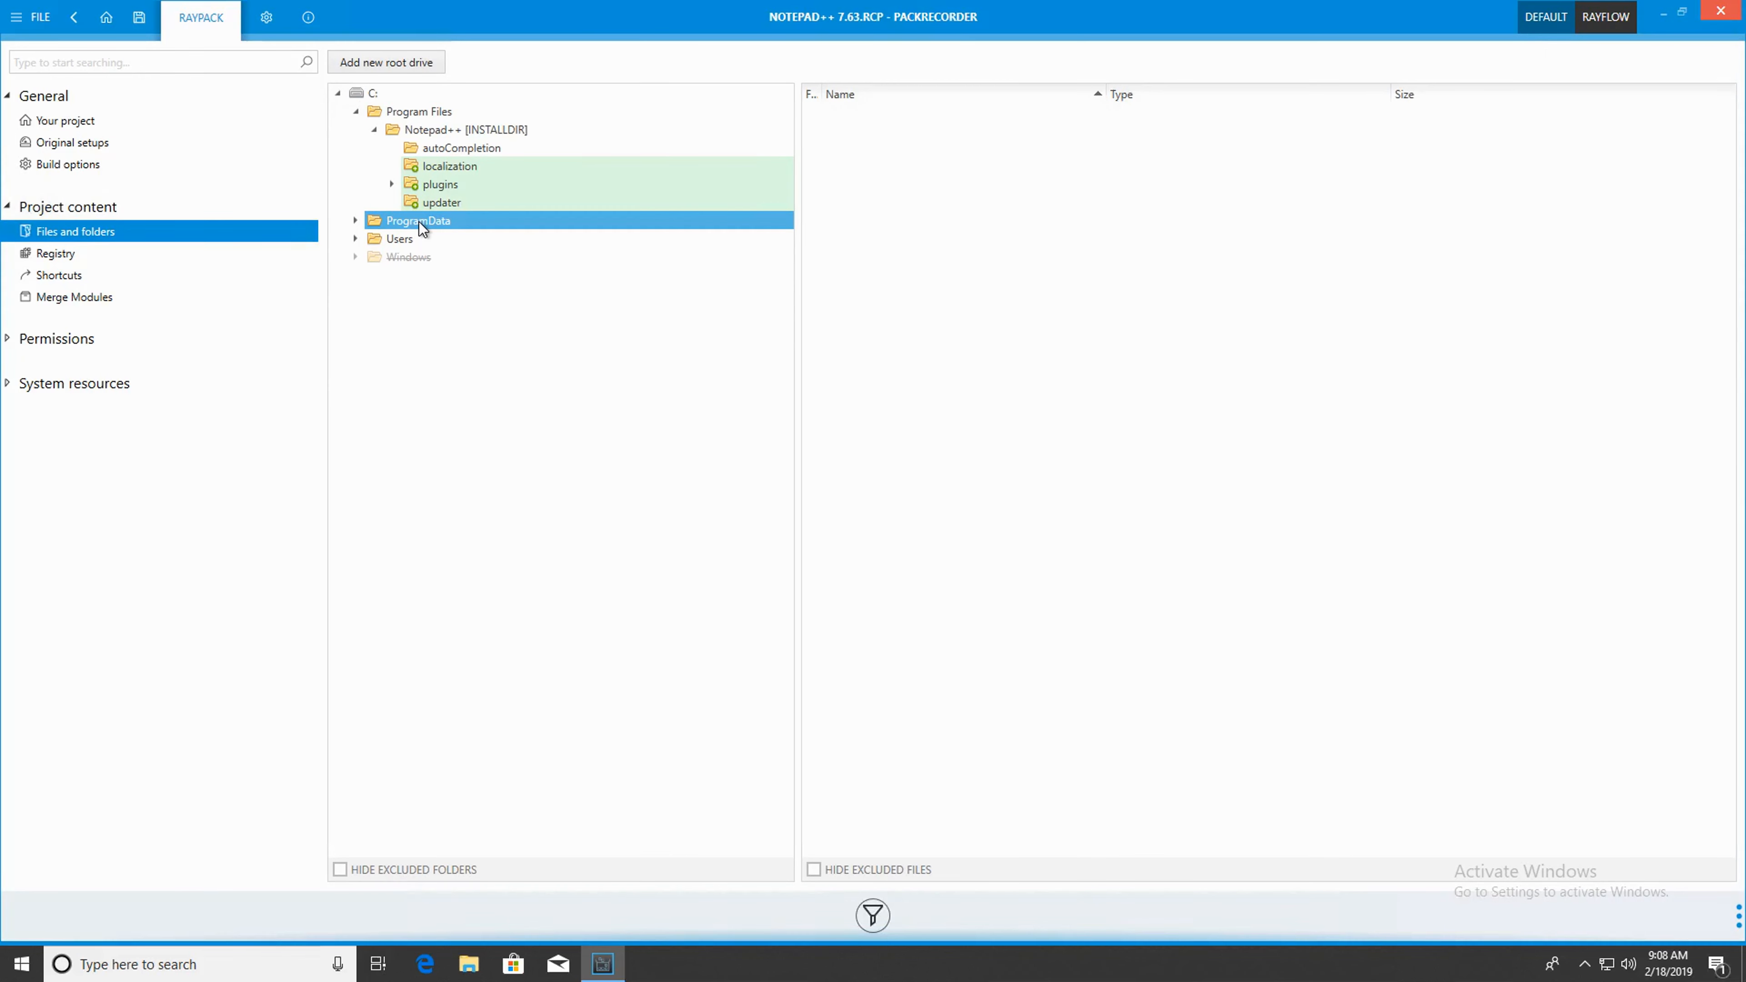
double_click(418, 221)
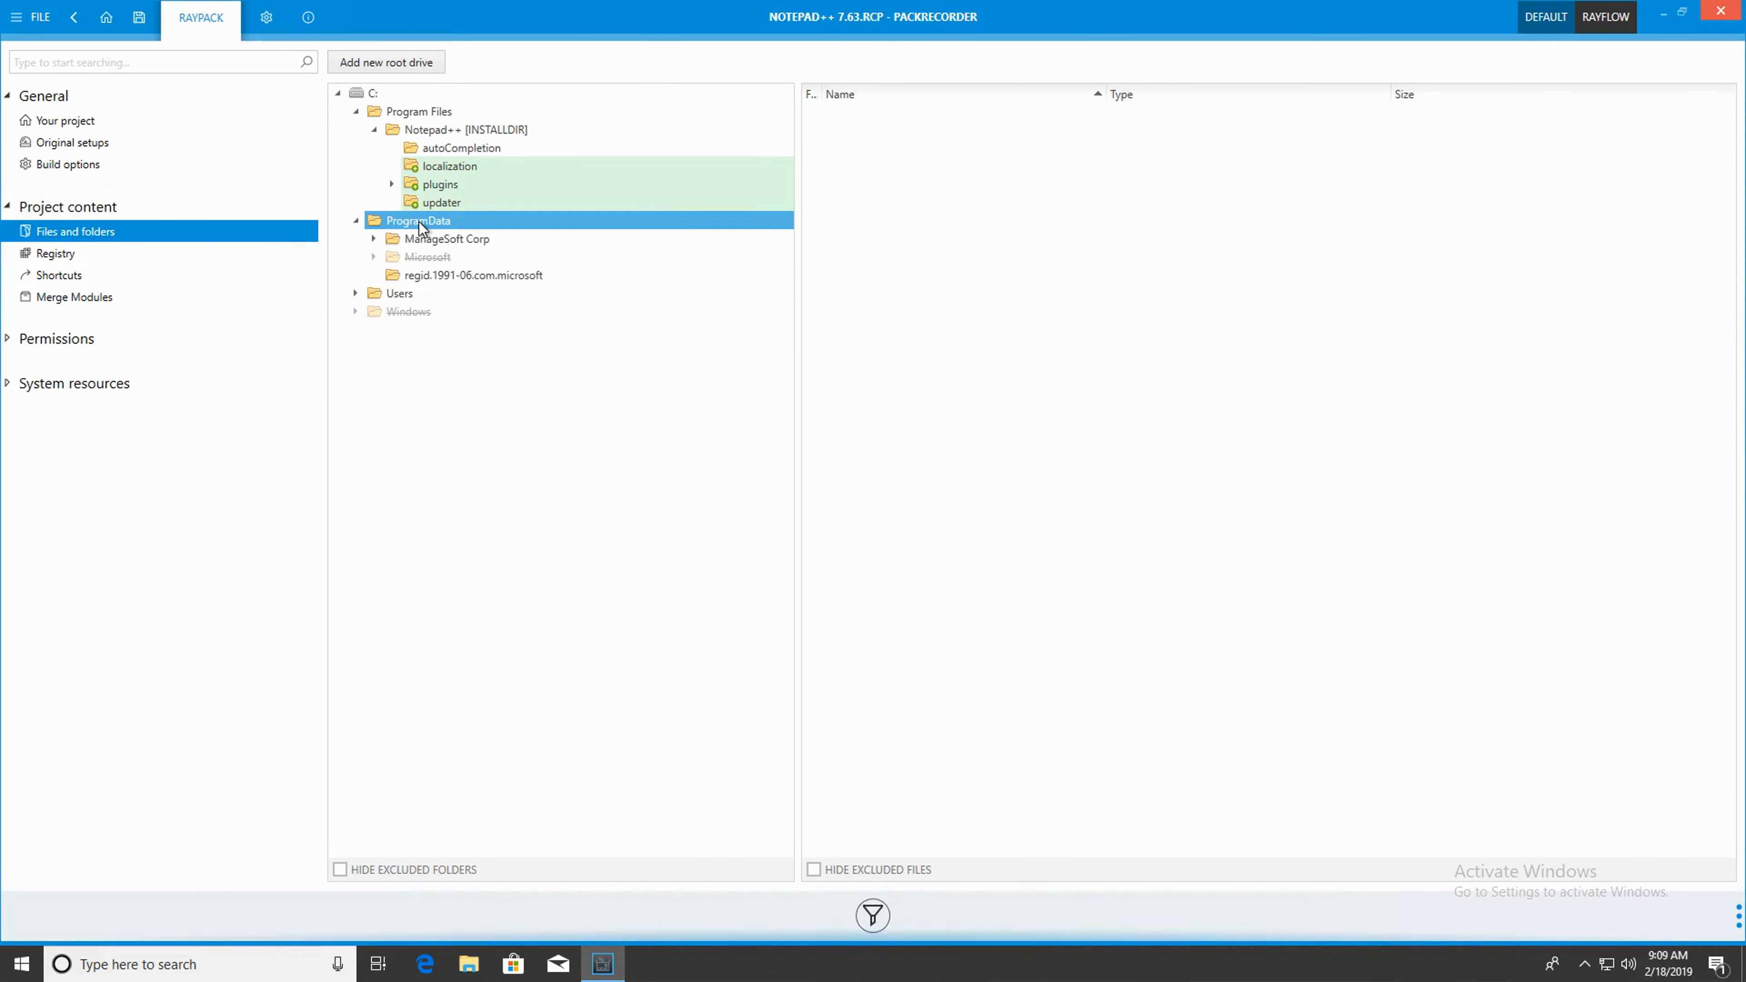
right_click(418, 221)
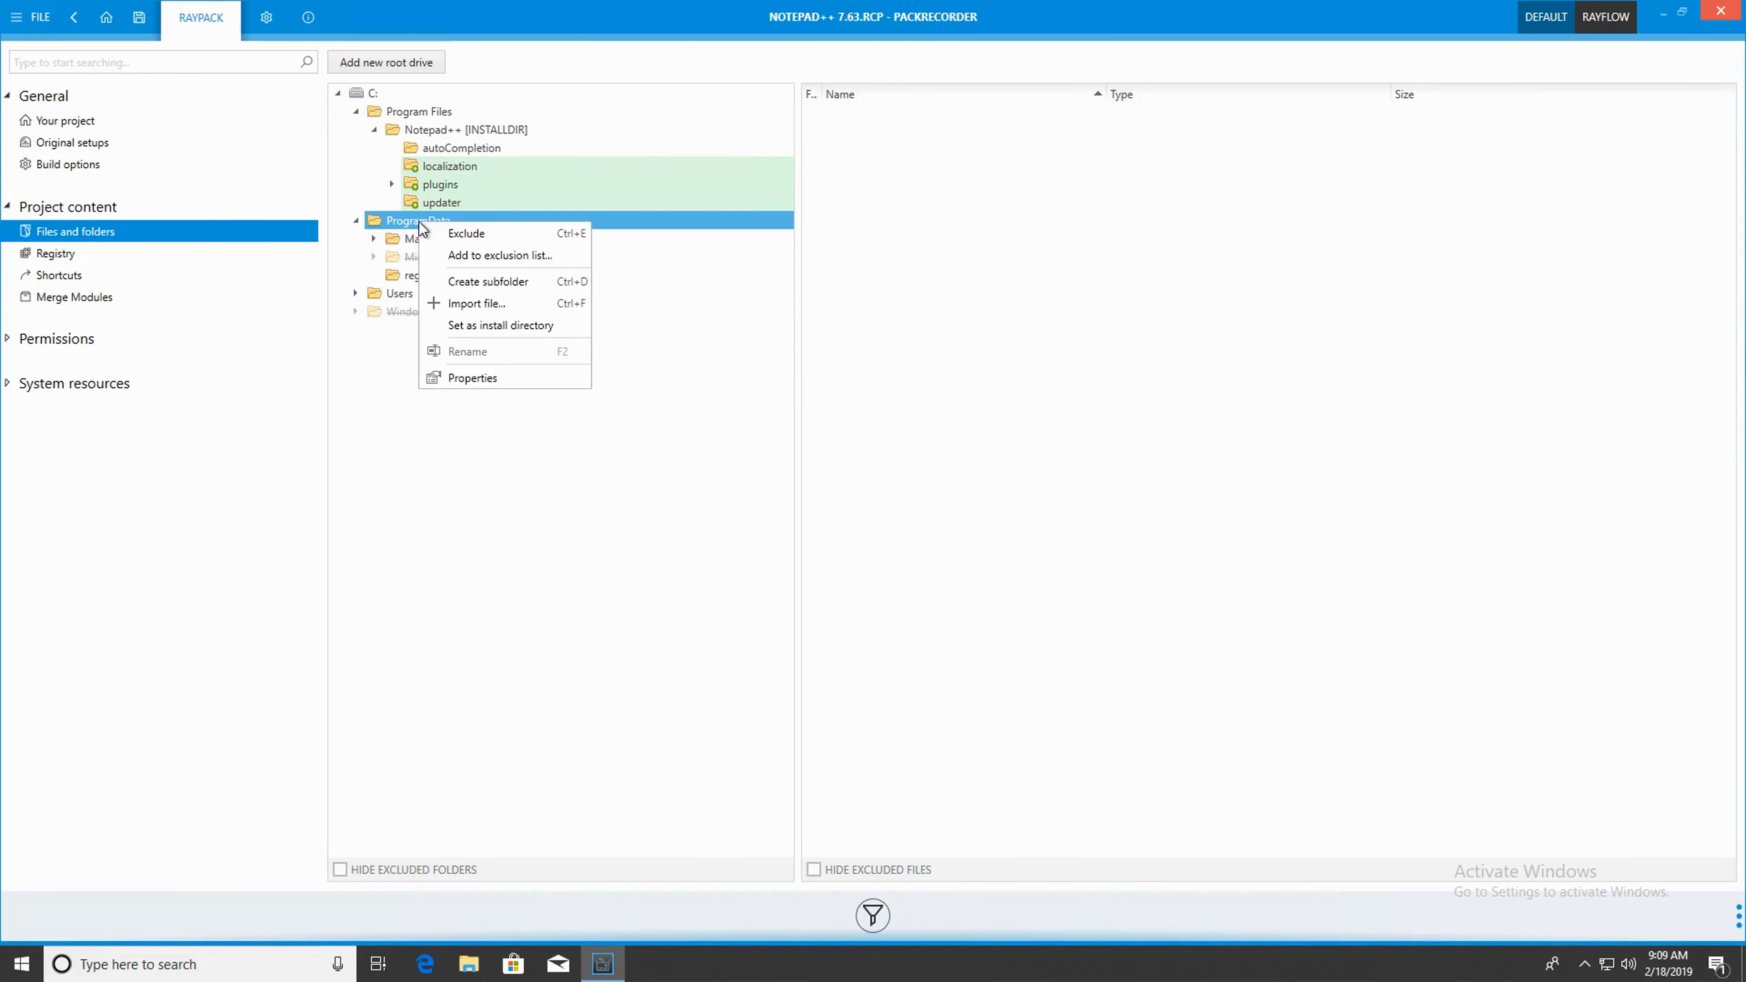
click(464, 233)
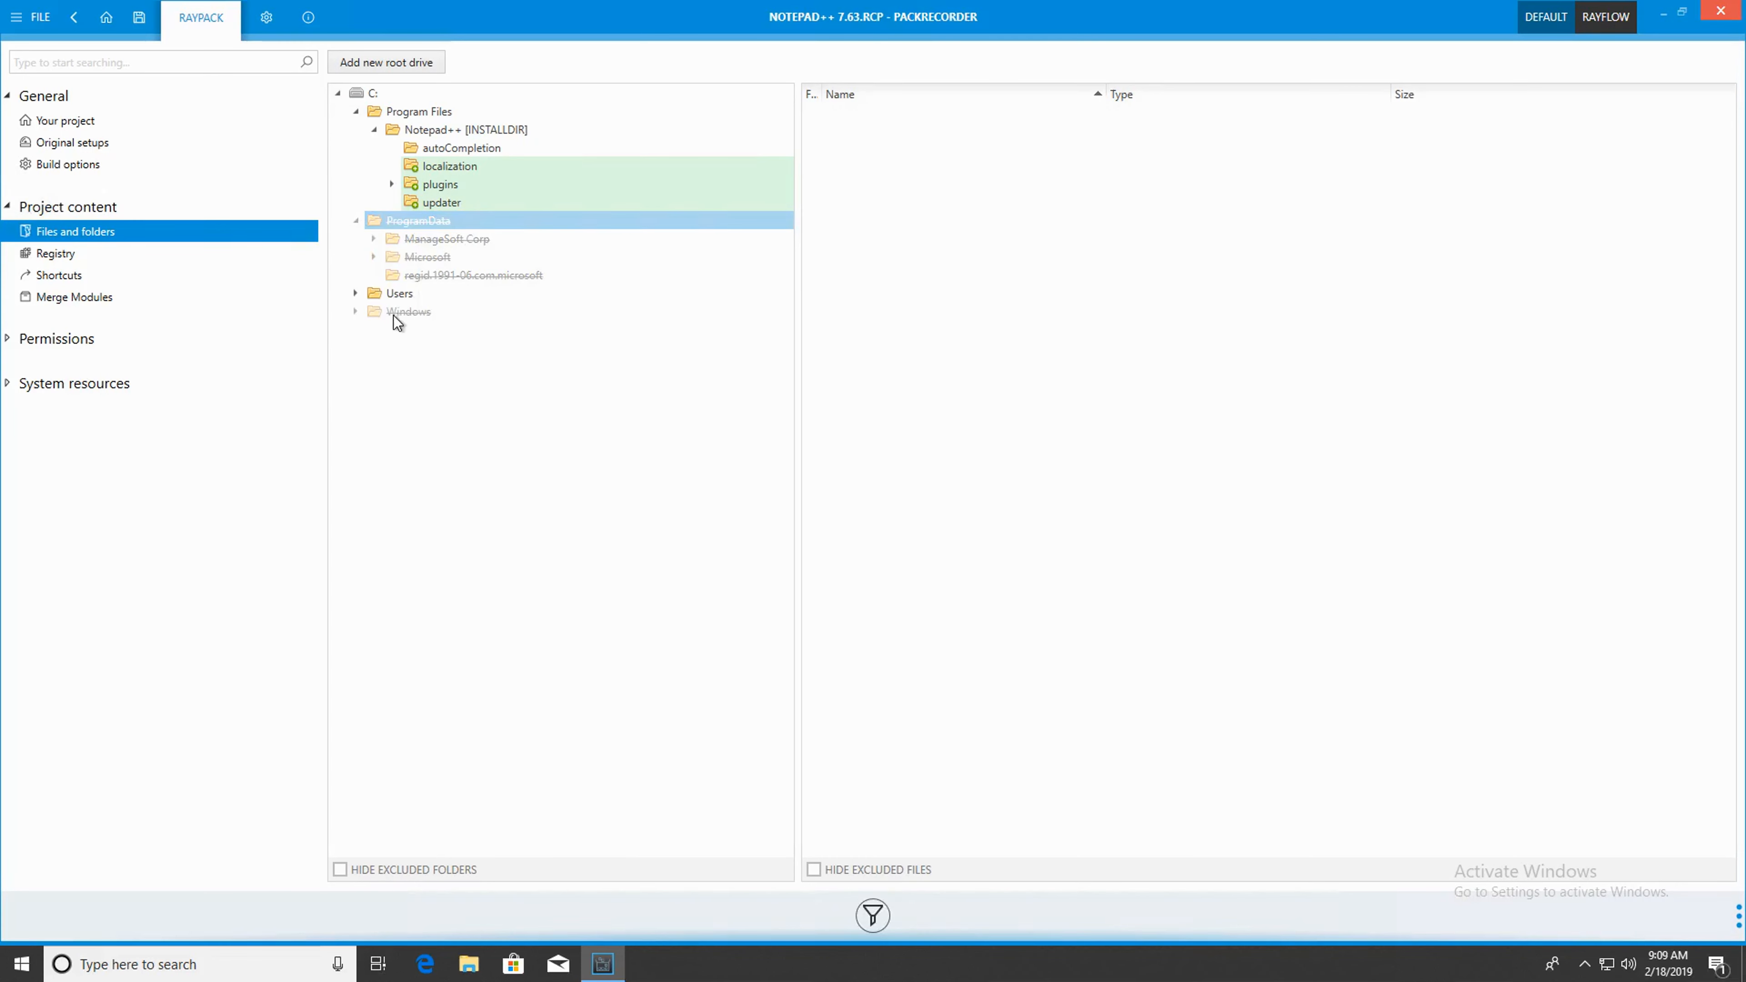
right_click(415, 218)
click(497, 233)
right_click(483, 217)
click(513, 231)
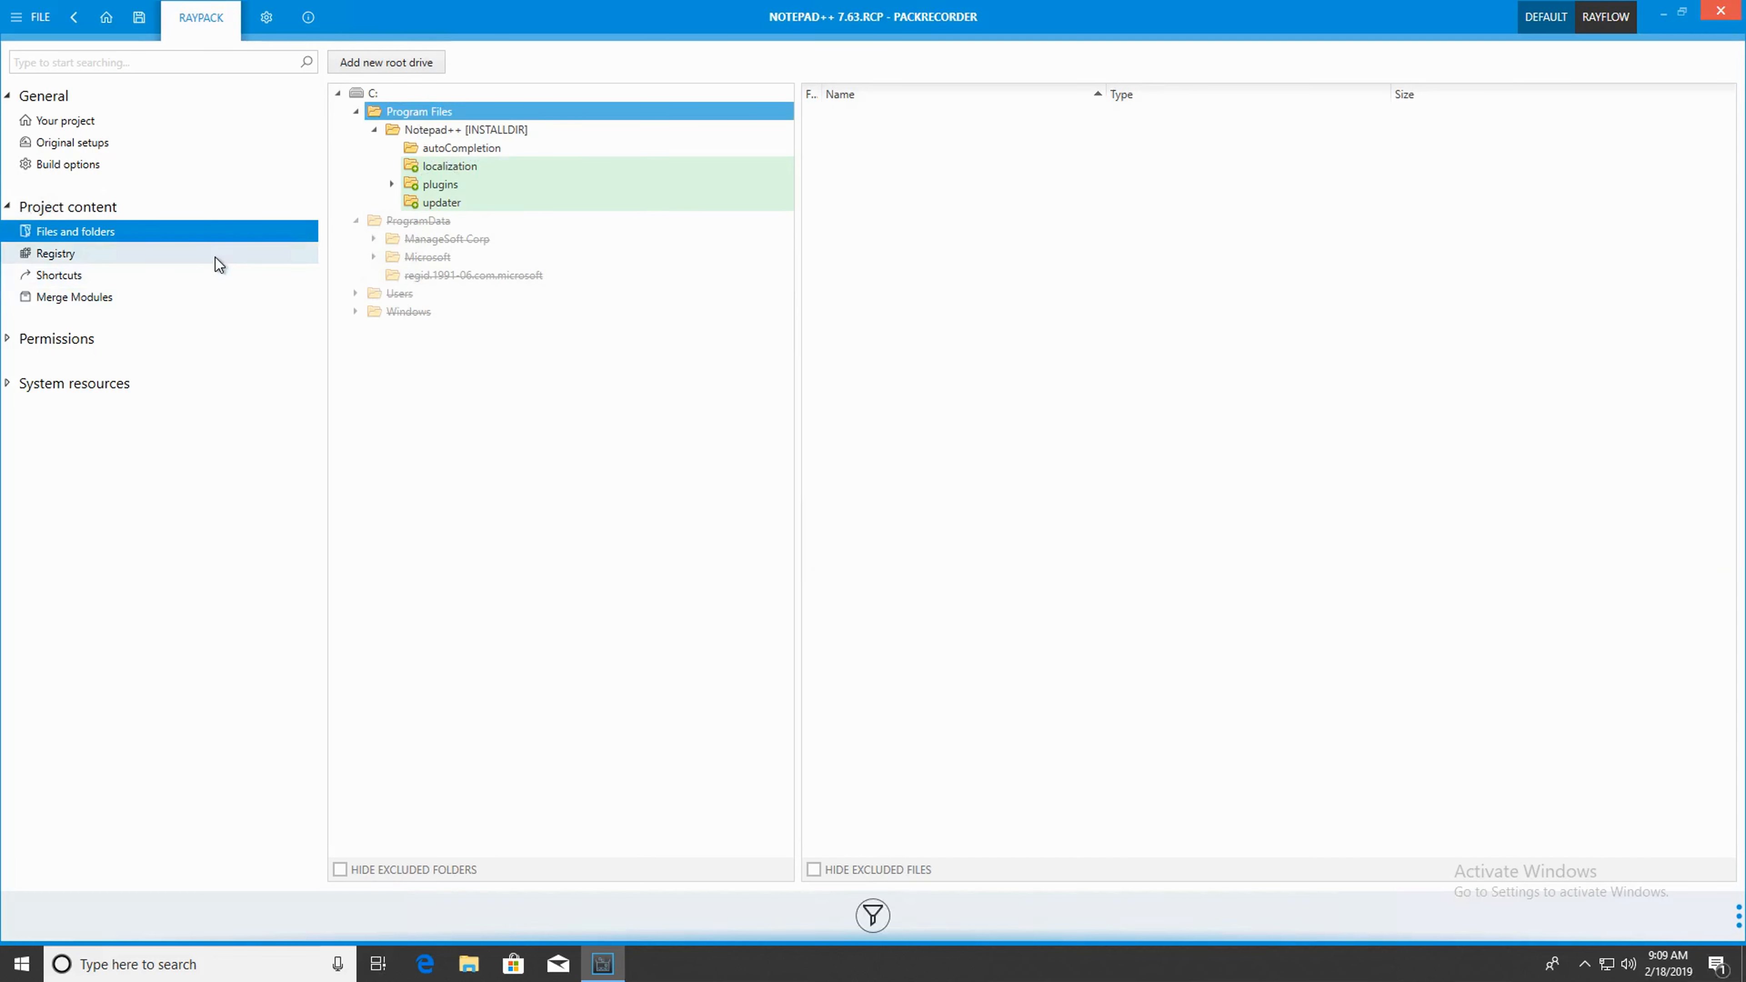
Step: Exclude the Classes key under HKEY_LOCAL_MACHINE\SOFTWARE from the project's captured registry
click(218, 261)
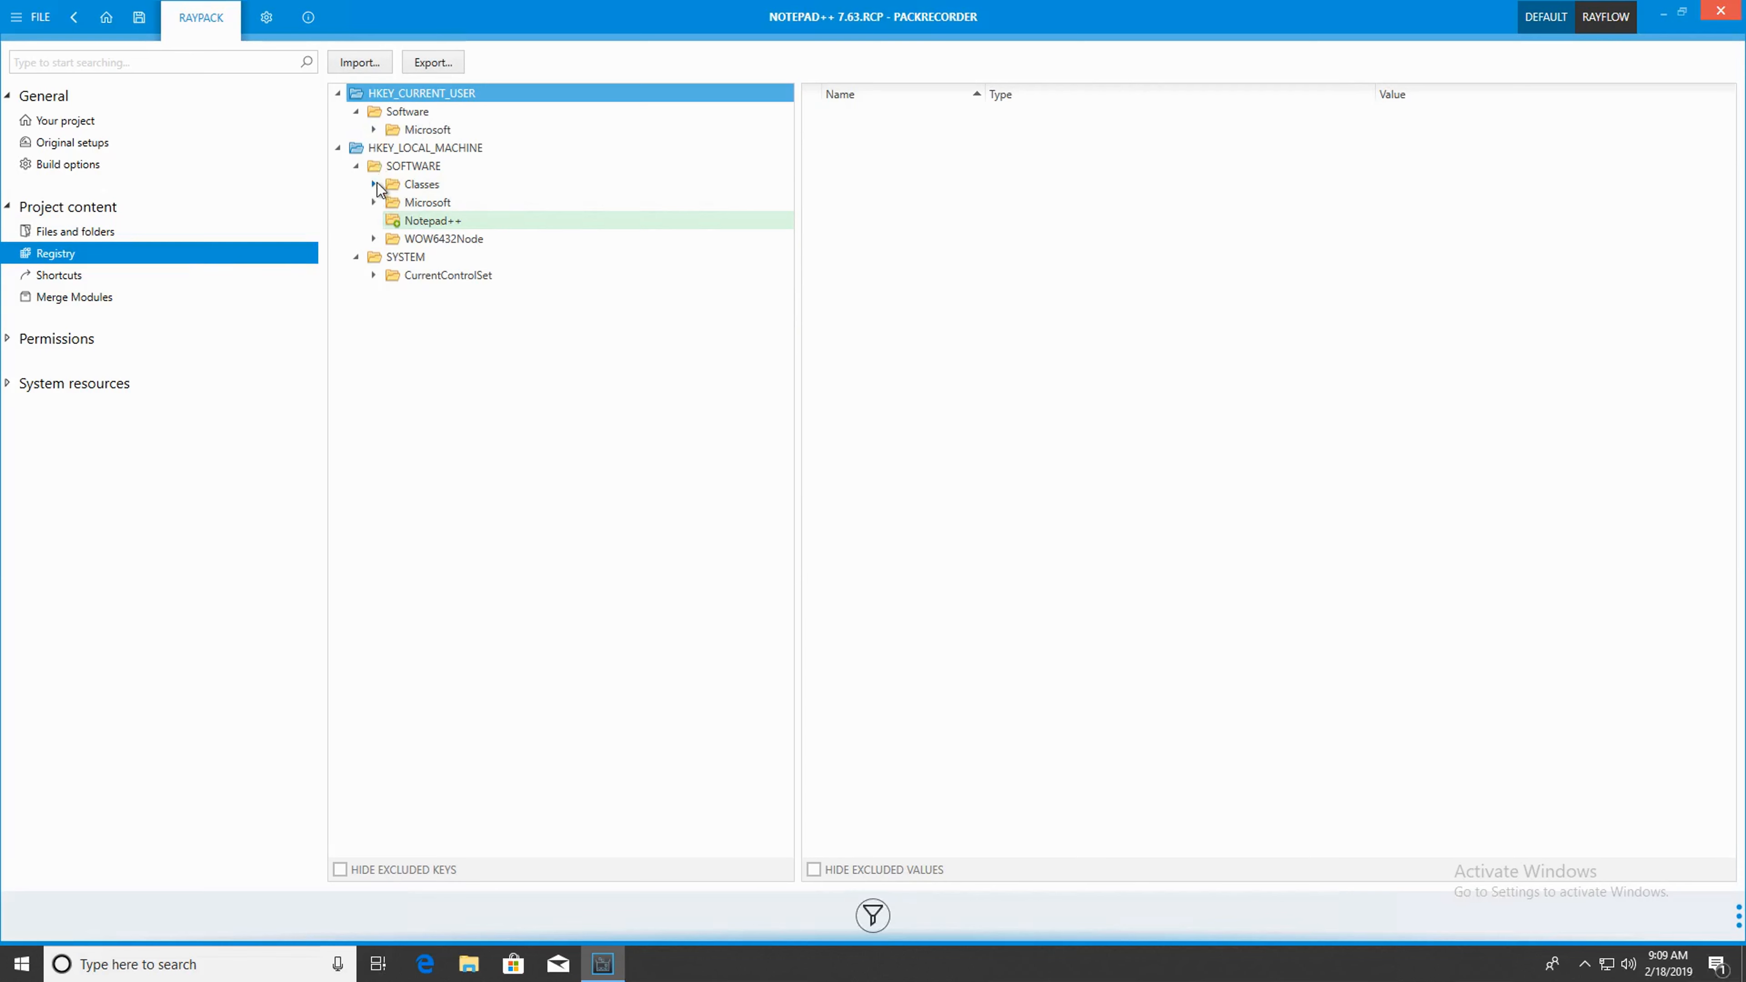
right_click(422, 182)
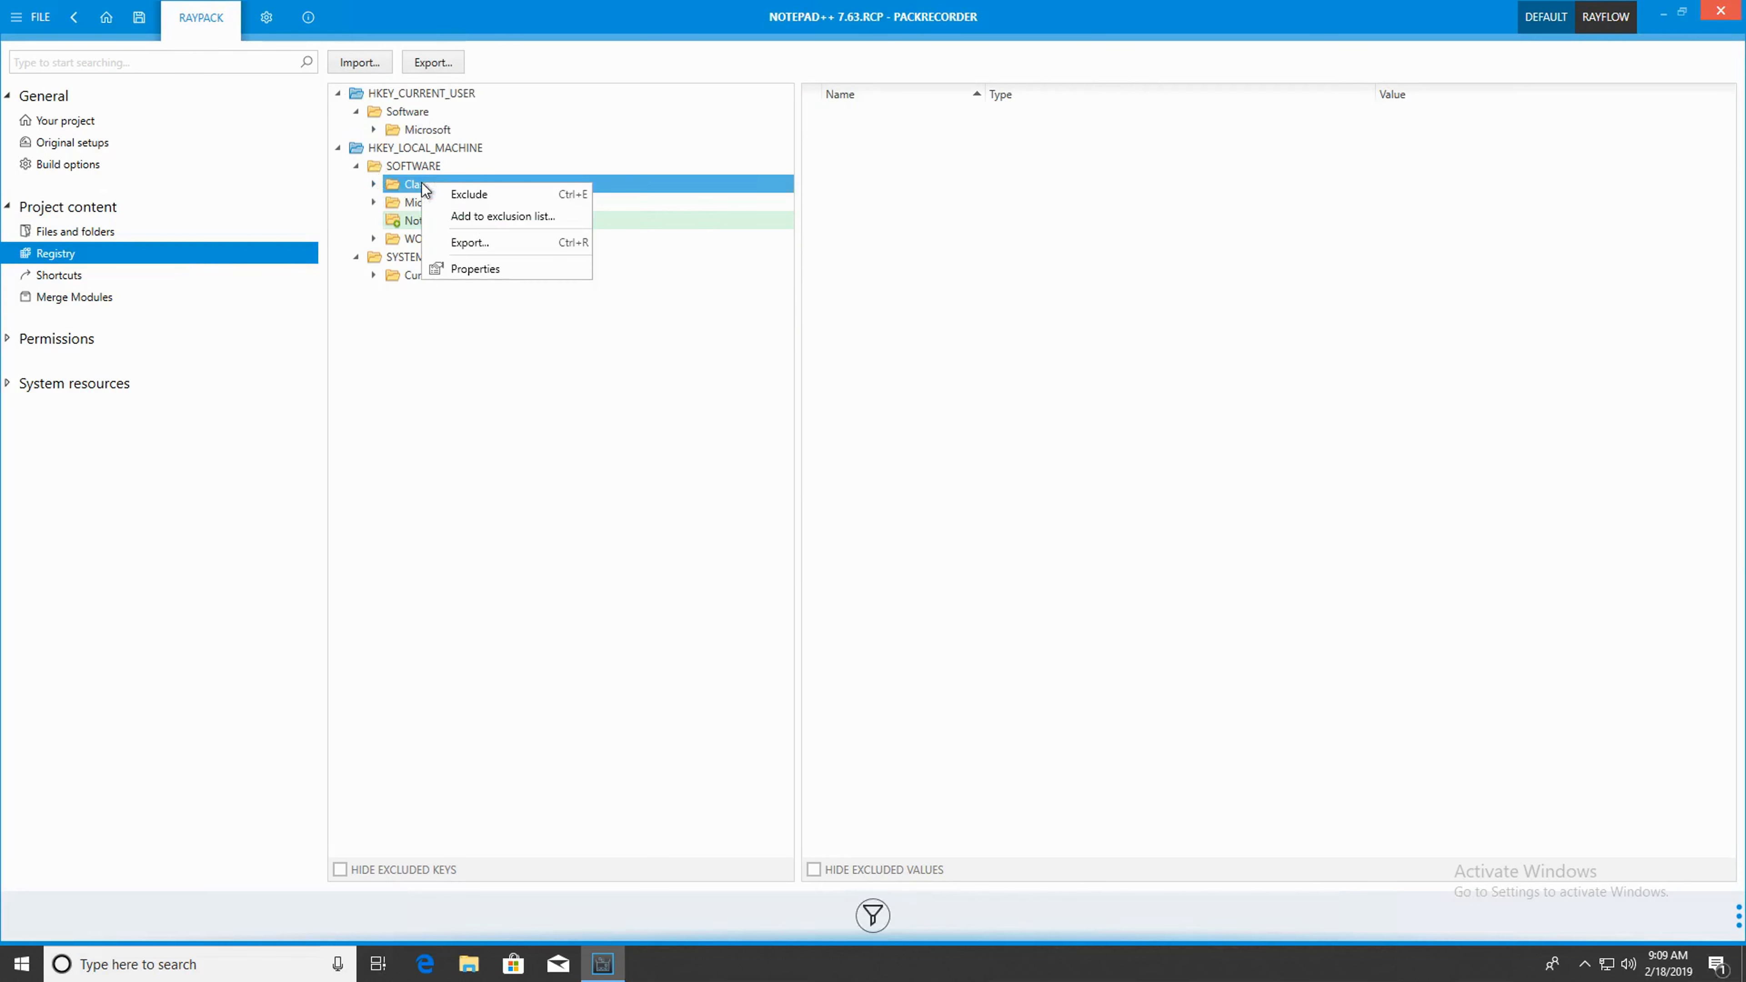
click(461, 193)
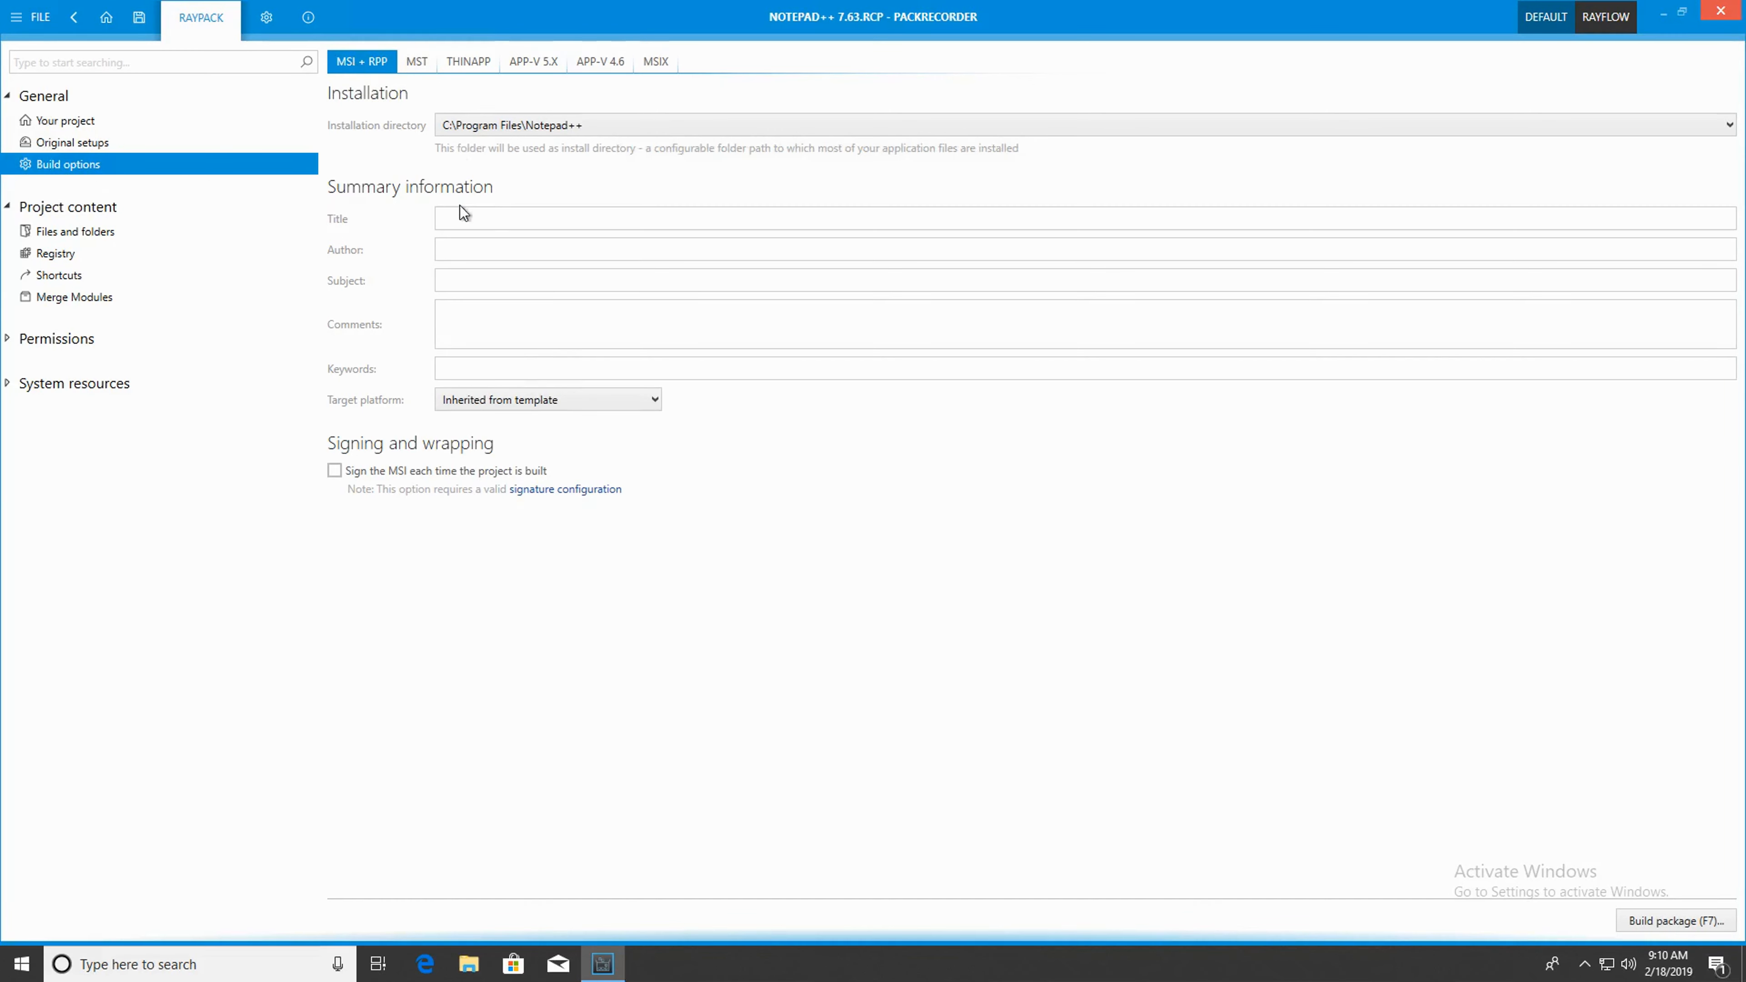
Step: Review the project's build options for the MSI + RPP and MSIX formats
click(521, 372)
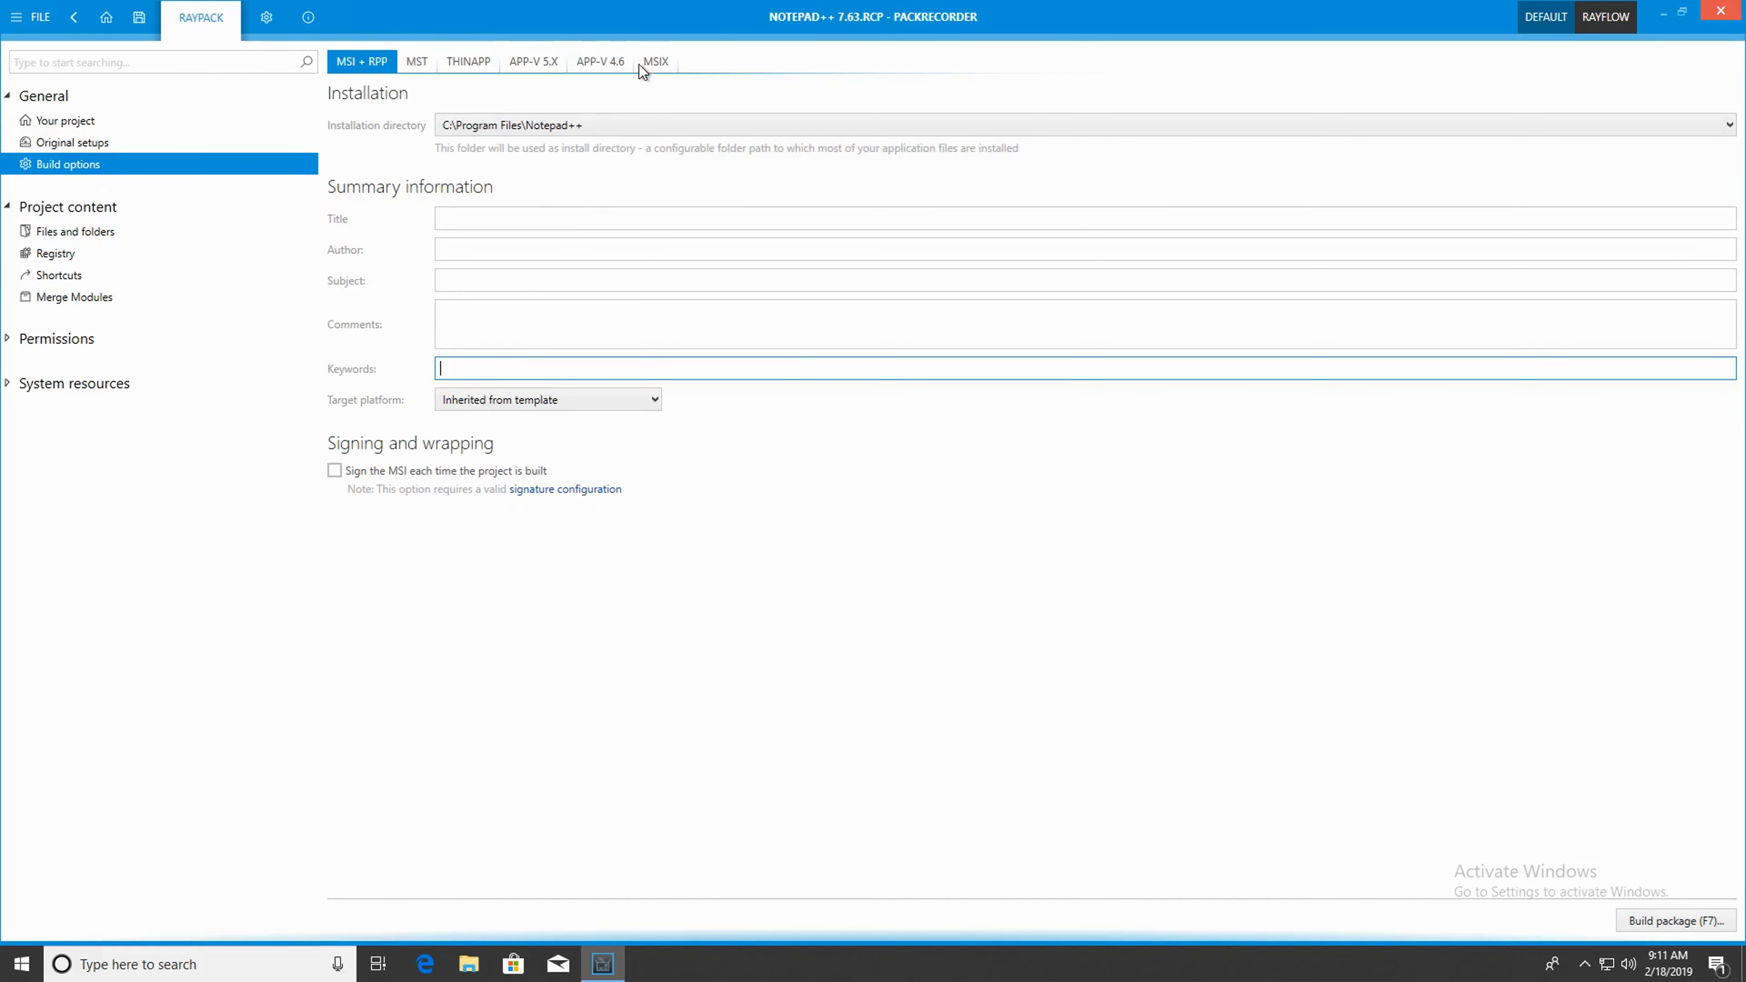
click(655, 63)
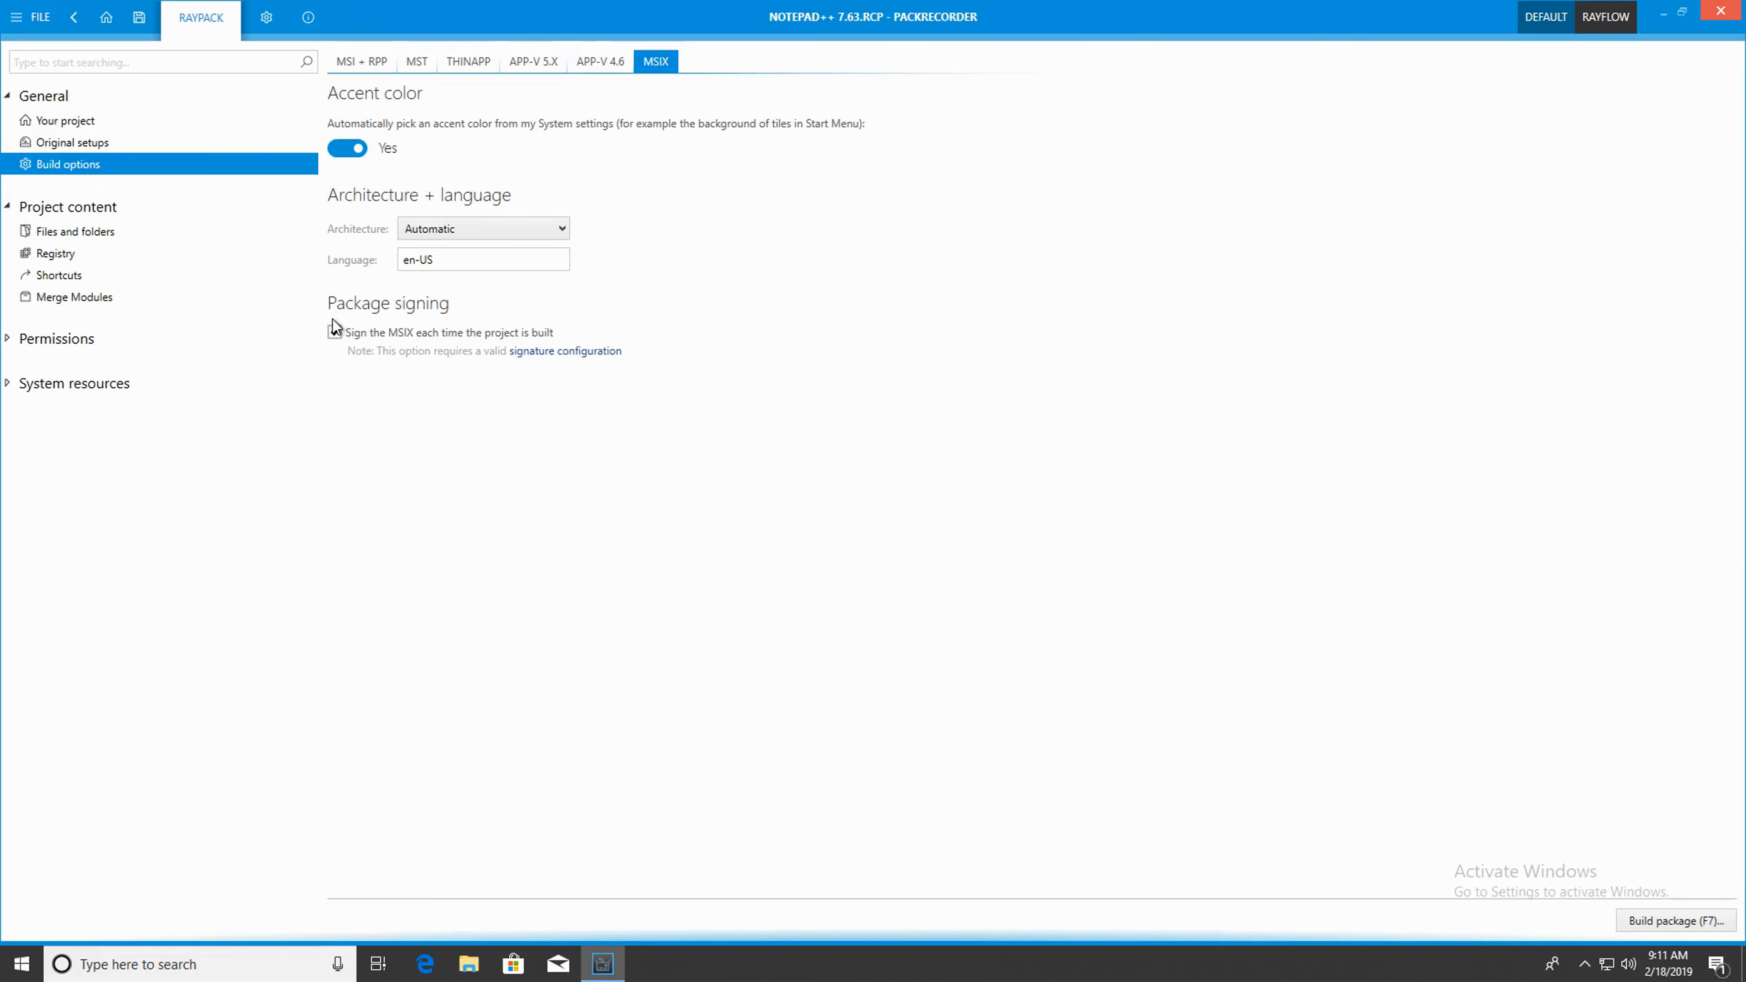
click(349, 63)
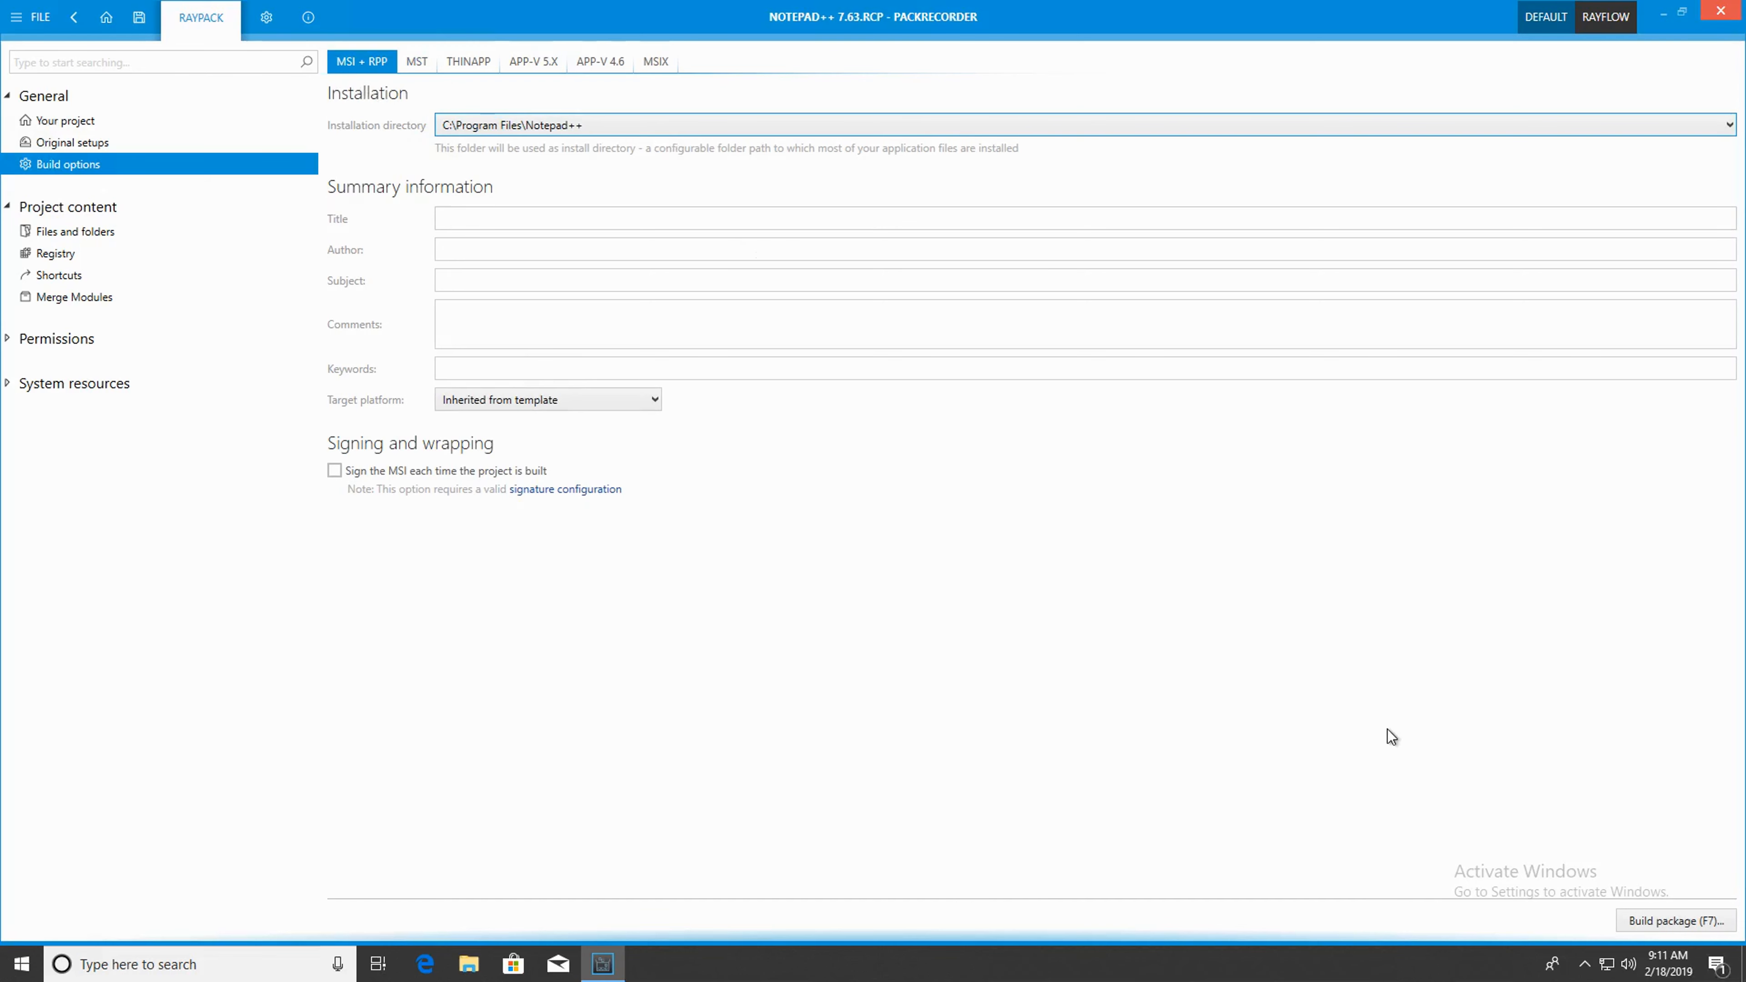
Step: Build the project to disk as the Windows Installer database Notepad++ 7.63 in the _MSI folder, then save the project and open the MSI in PackDesigner
click(1671, 921)
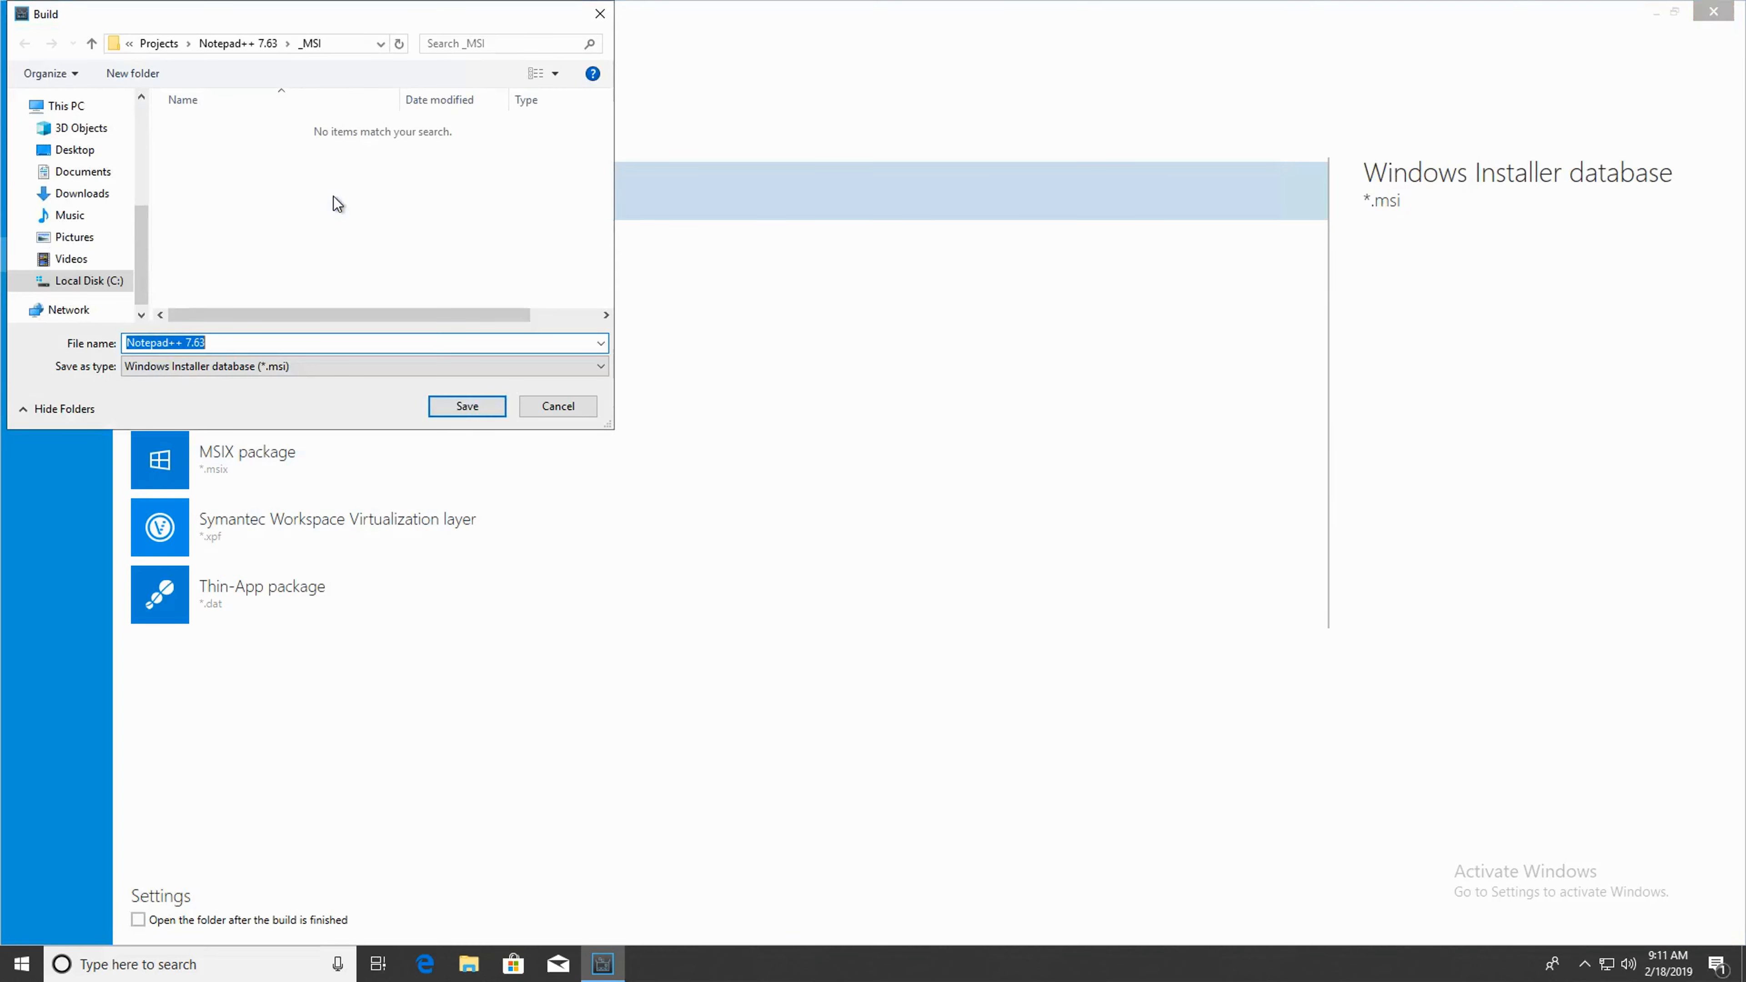
click(442, 410)
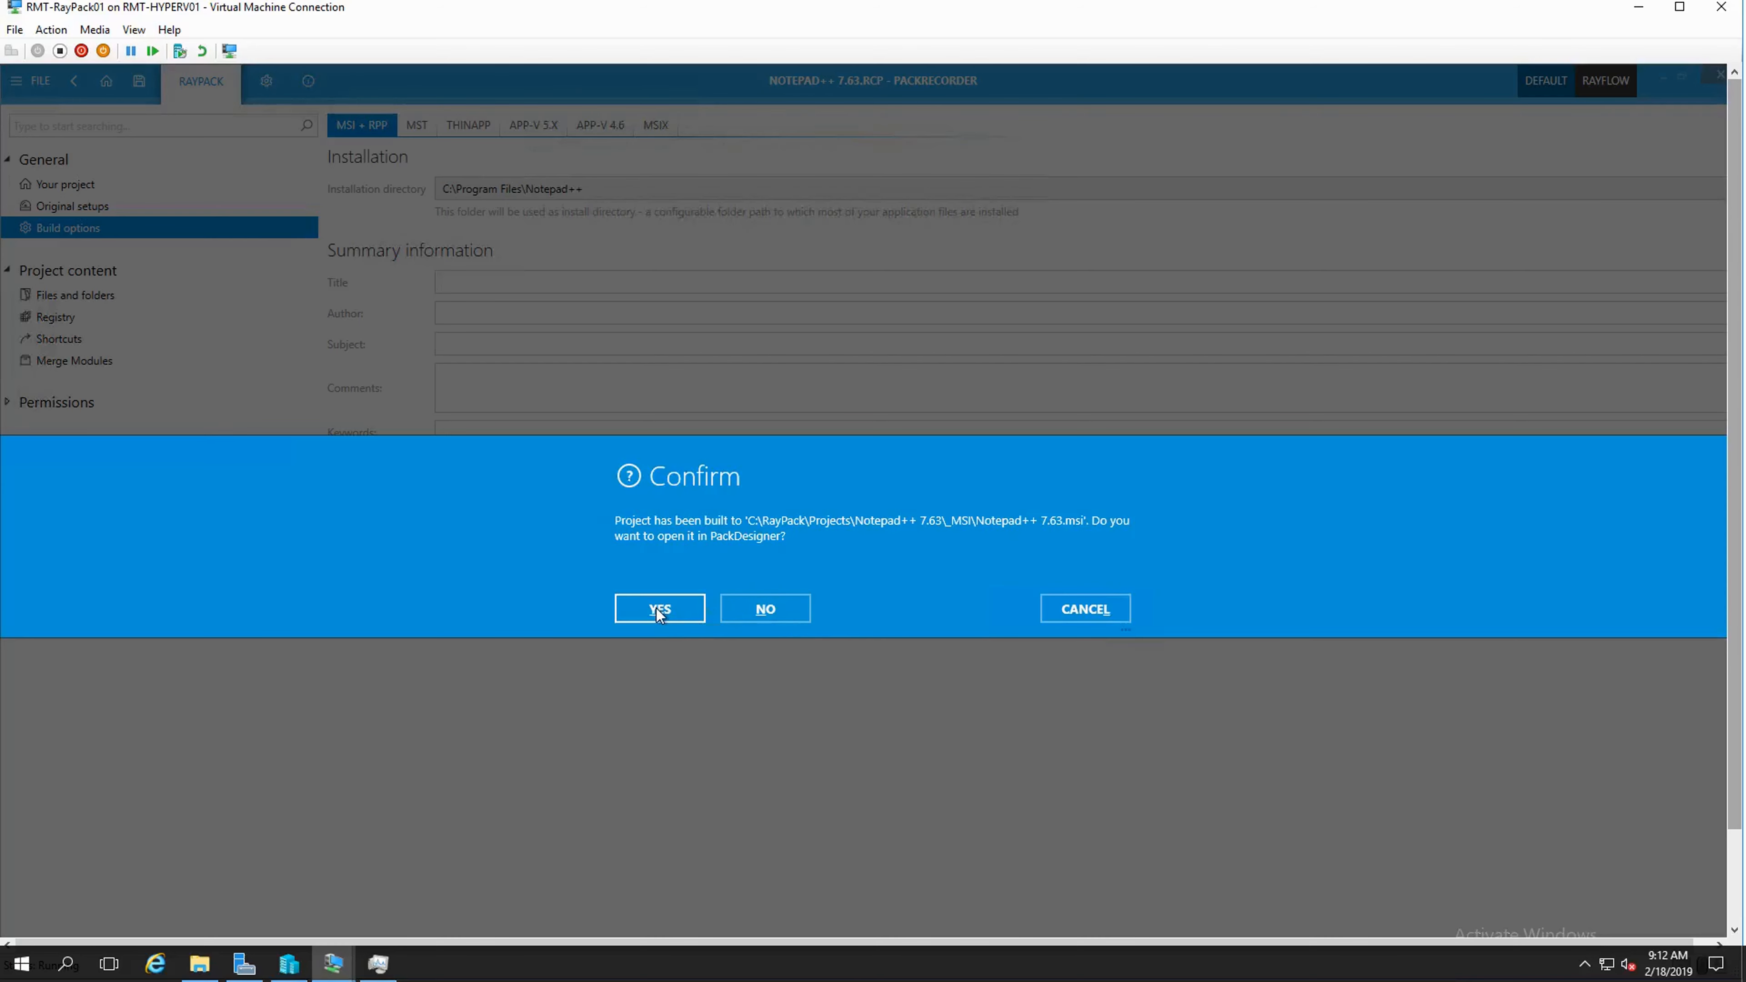
click(684, 615)
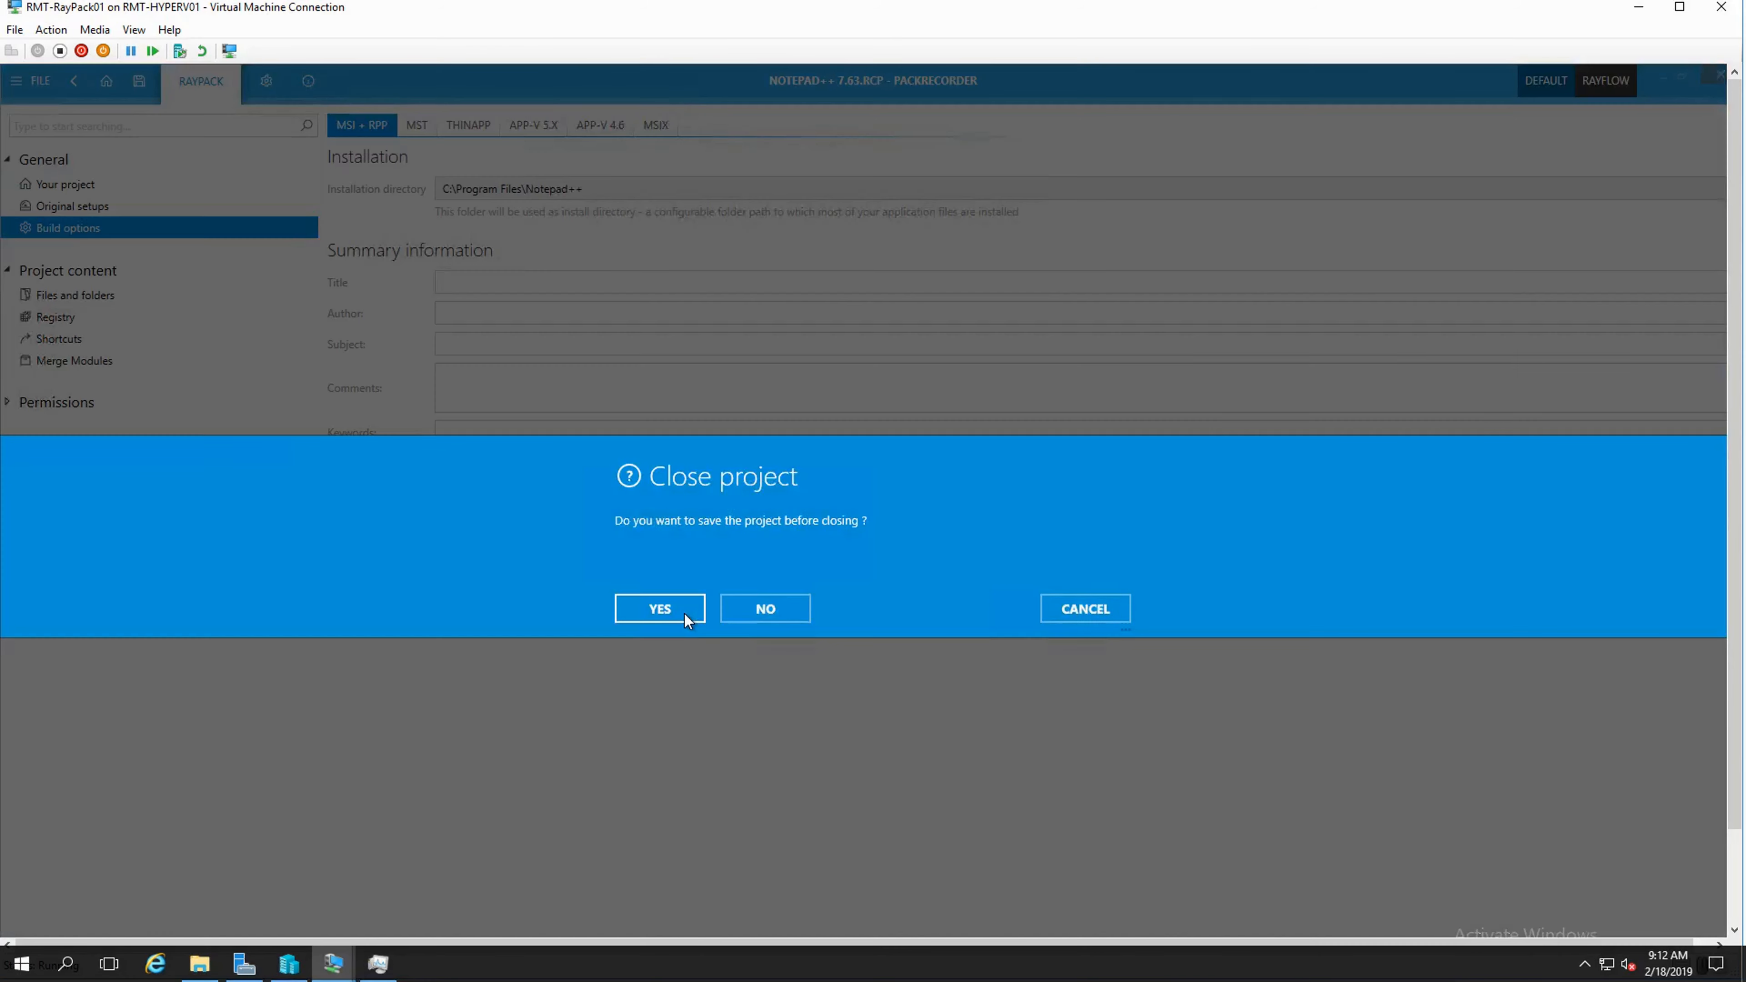
click(684, 614)
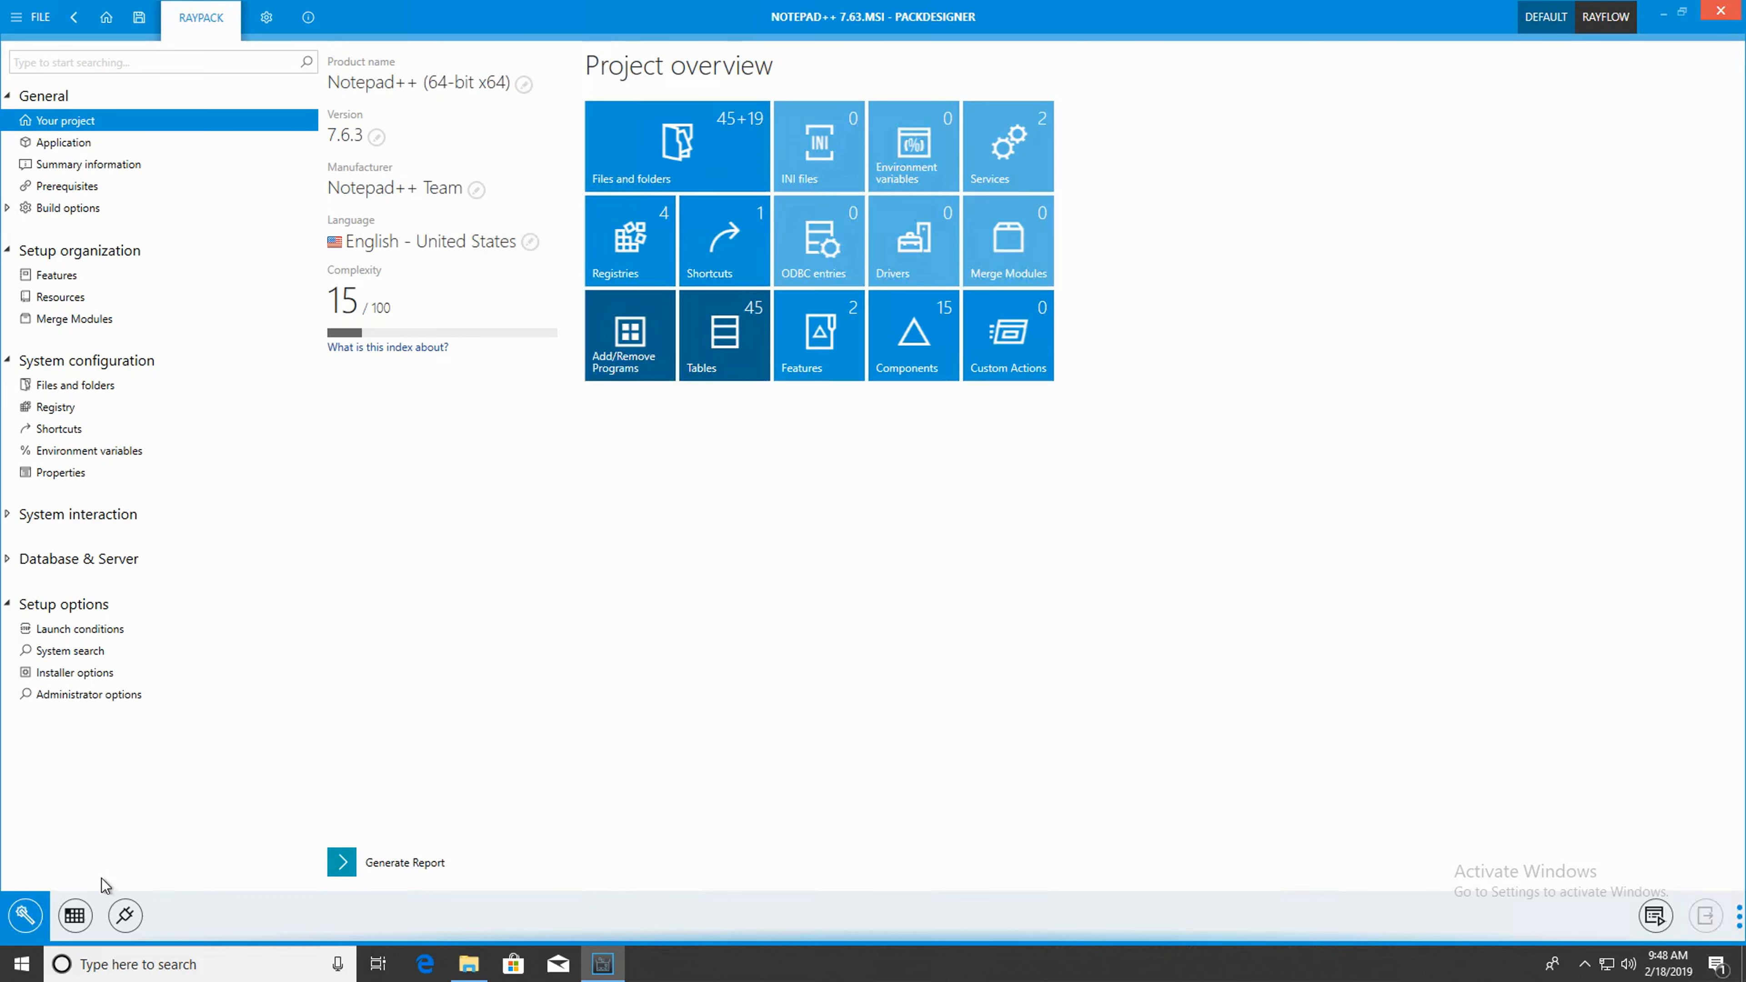
Step: Examine the MSI's tables, user interface dialogs, complexity report, files and folders, and registry entries
click(76, 918)
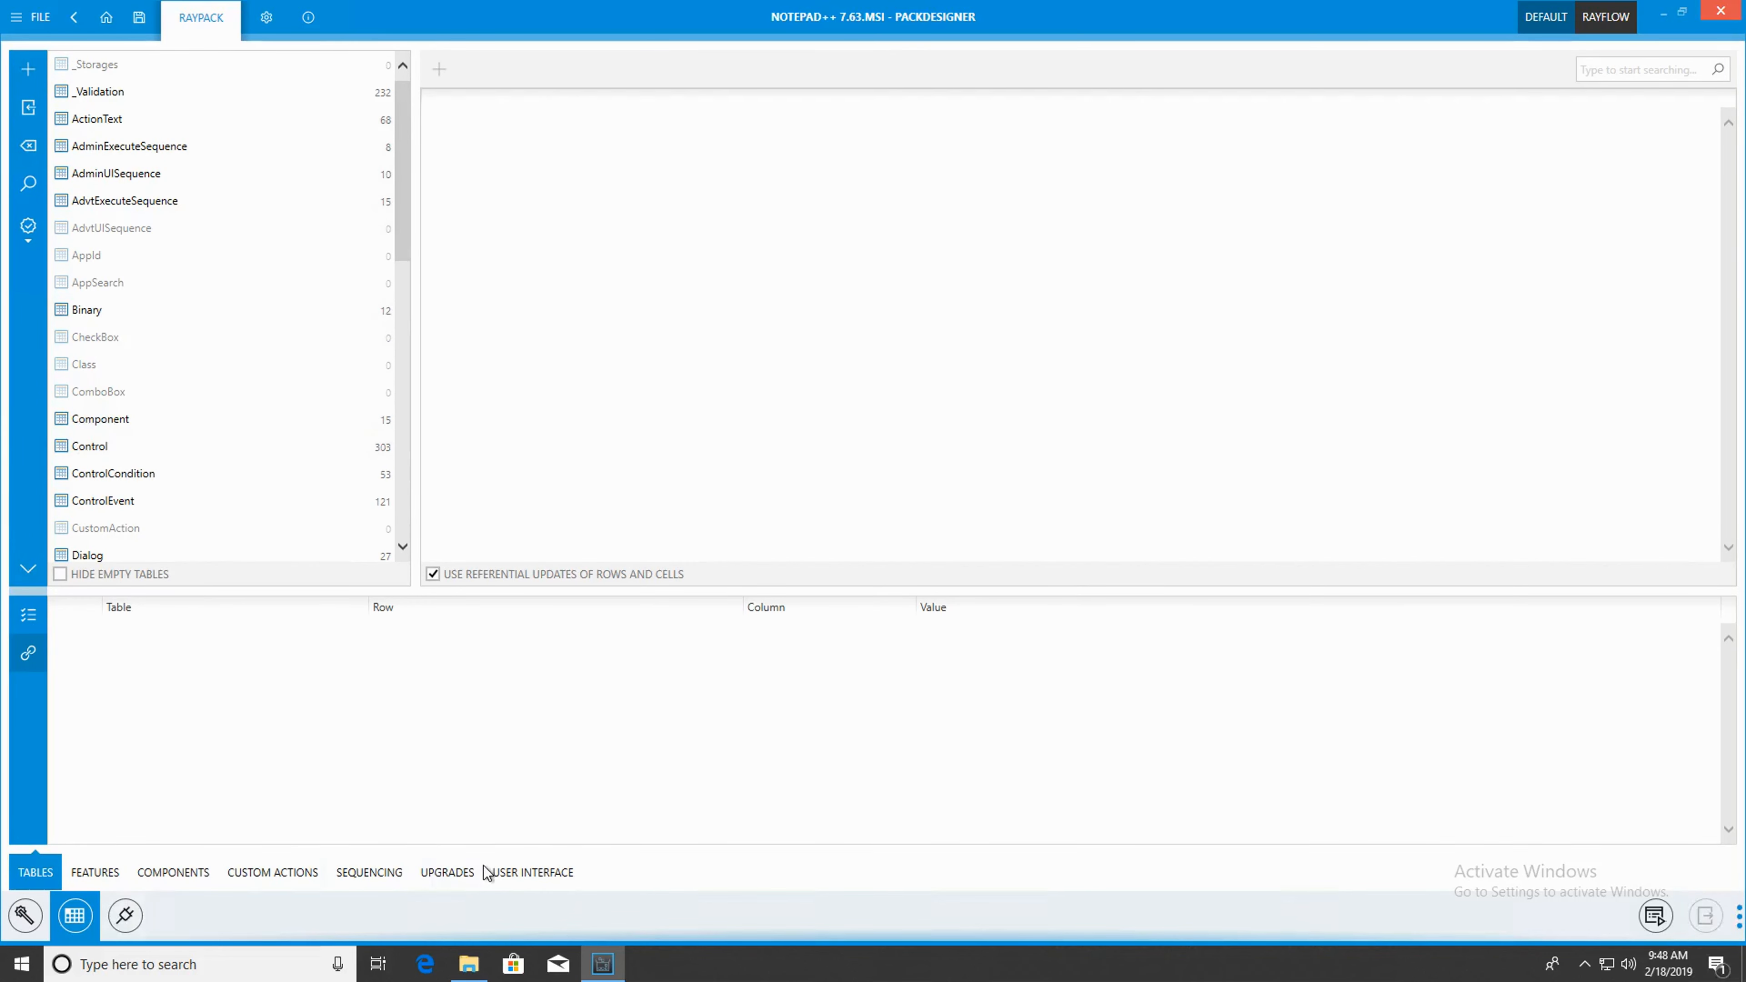
click(511, 873)
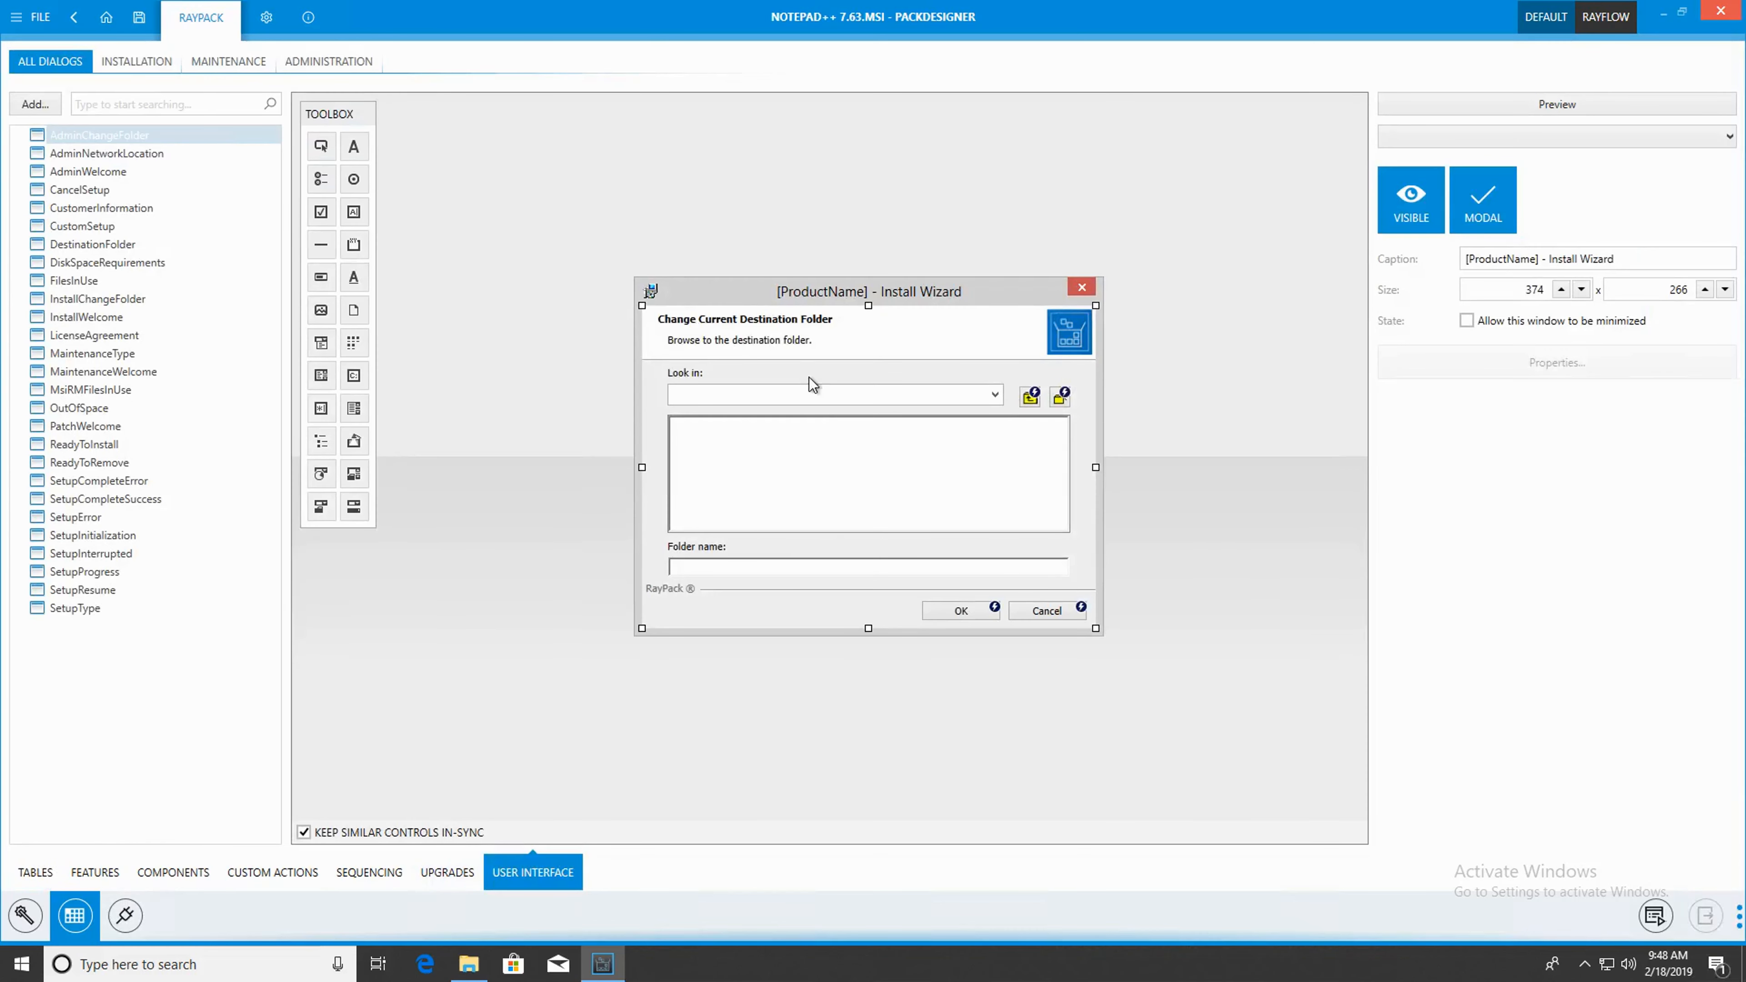
click(131, 925)
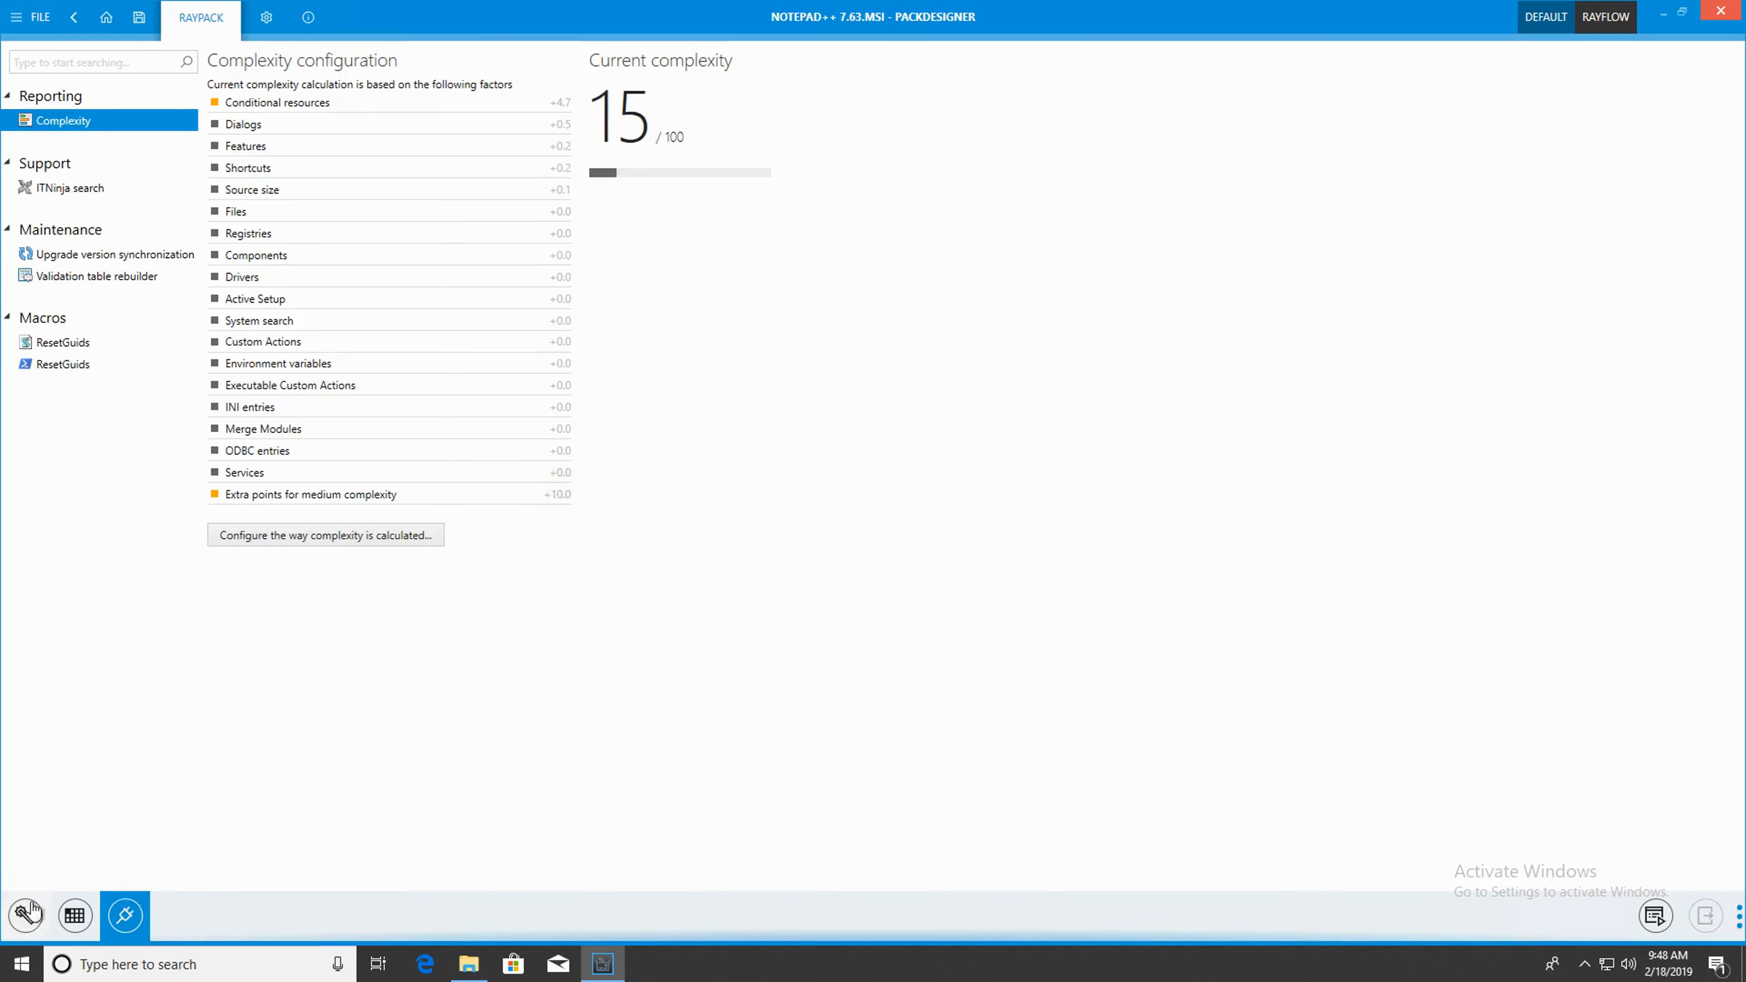
click(26, 915)
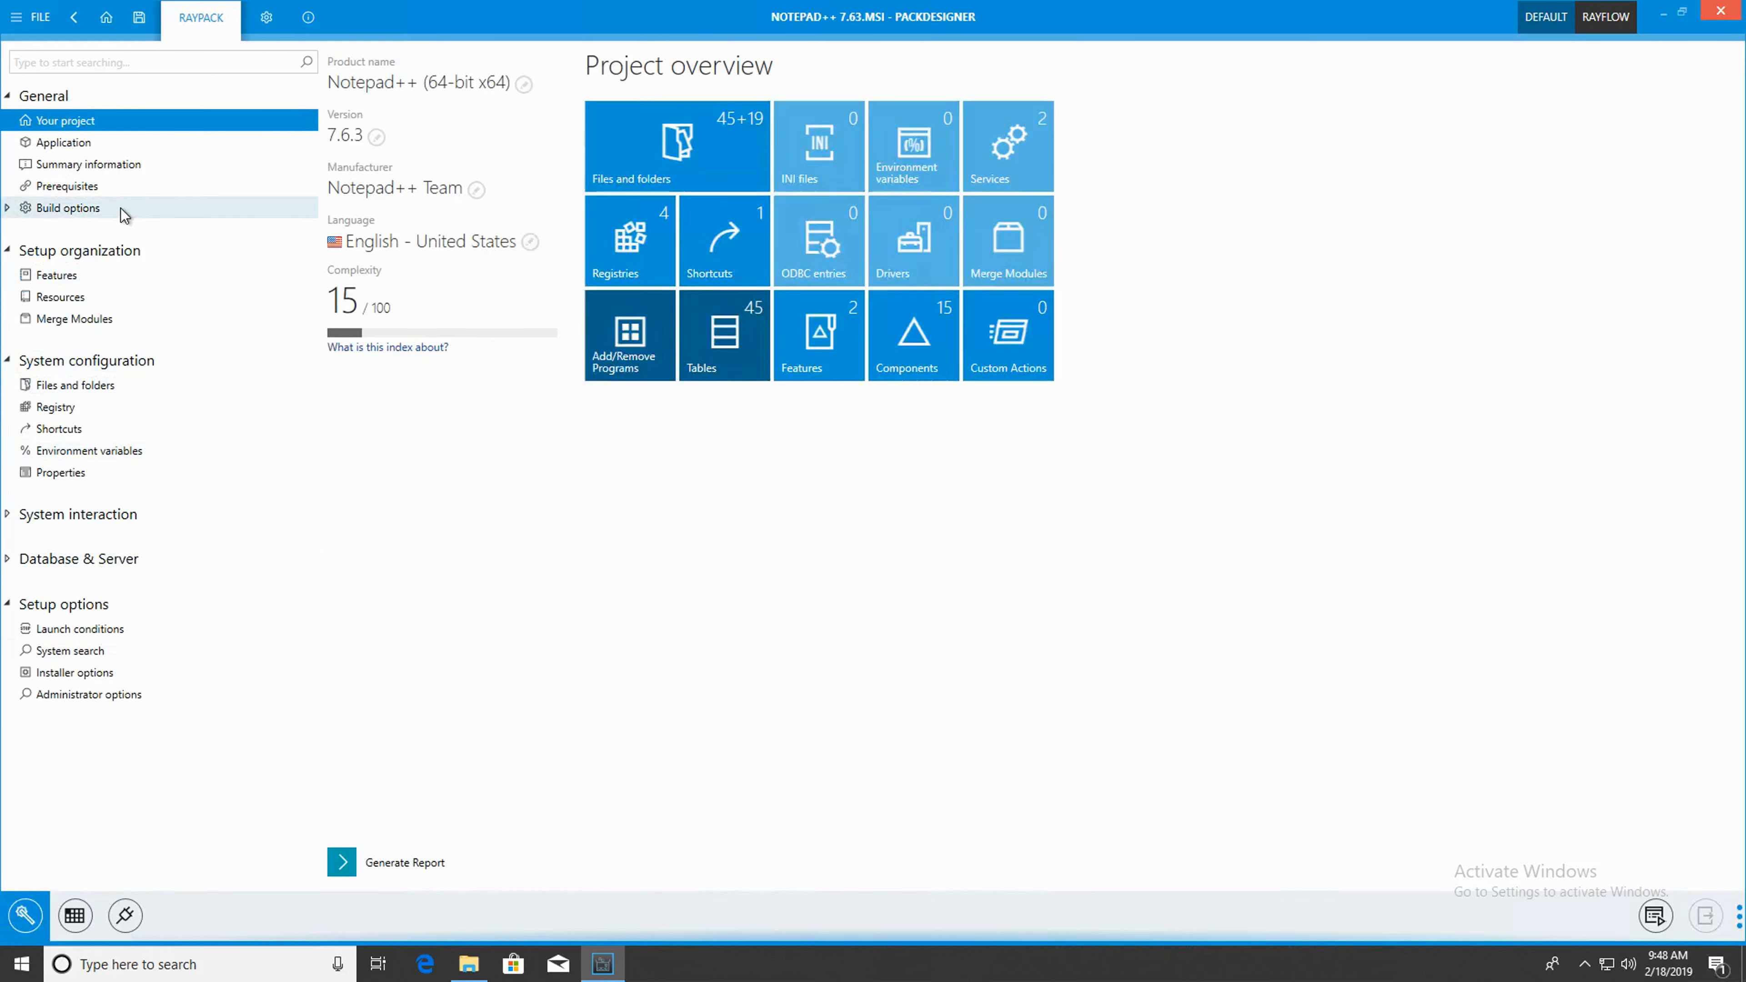
click(137, 386)
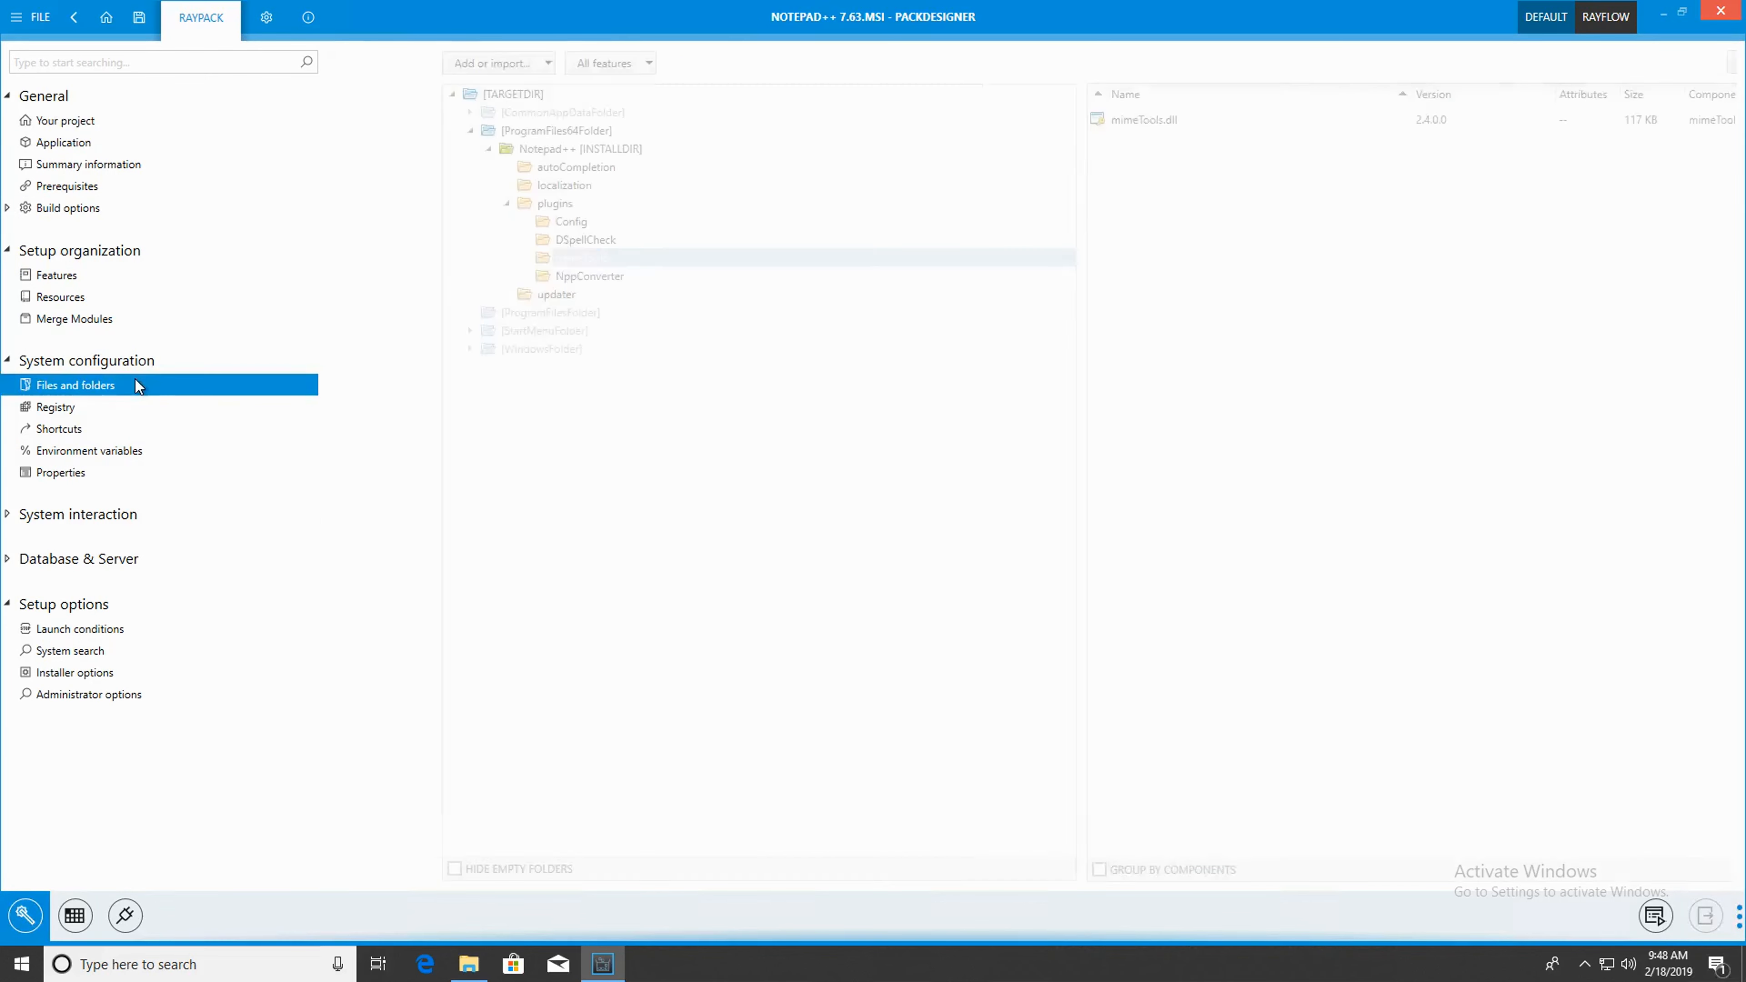
click(100, 413)
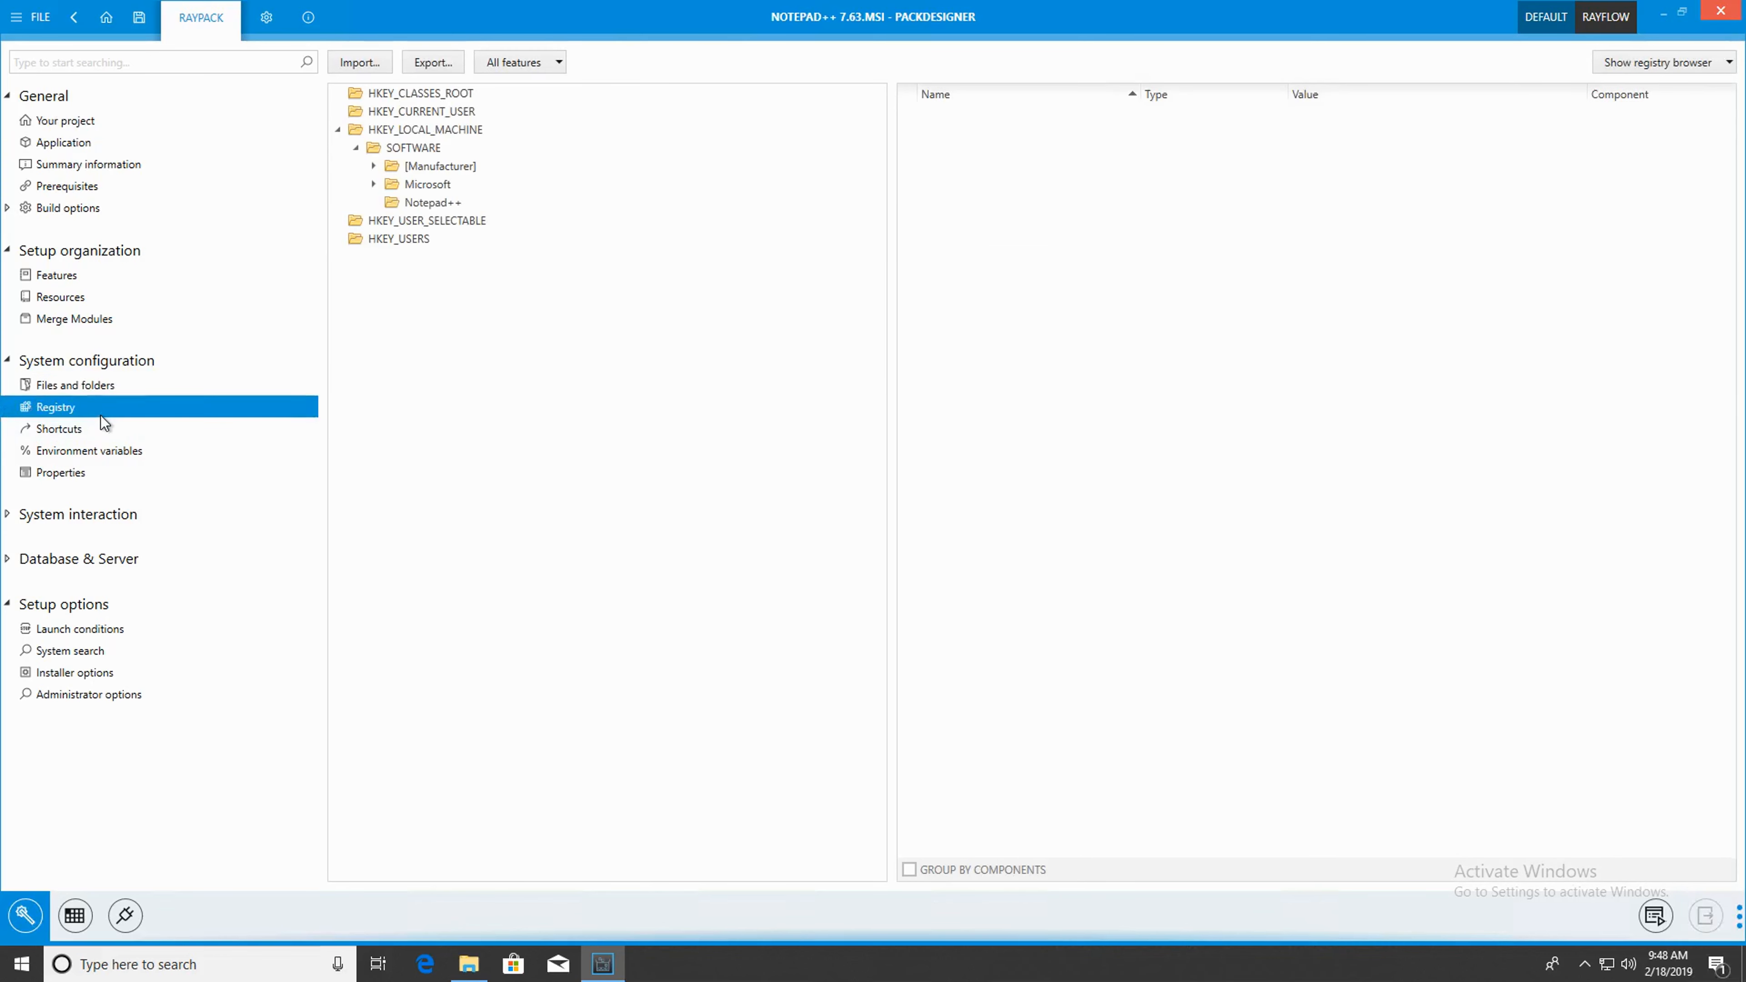
click(149, 384)
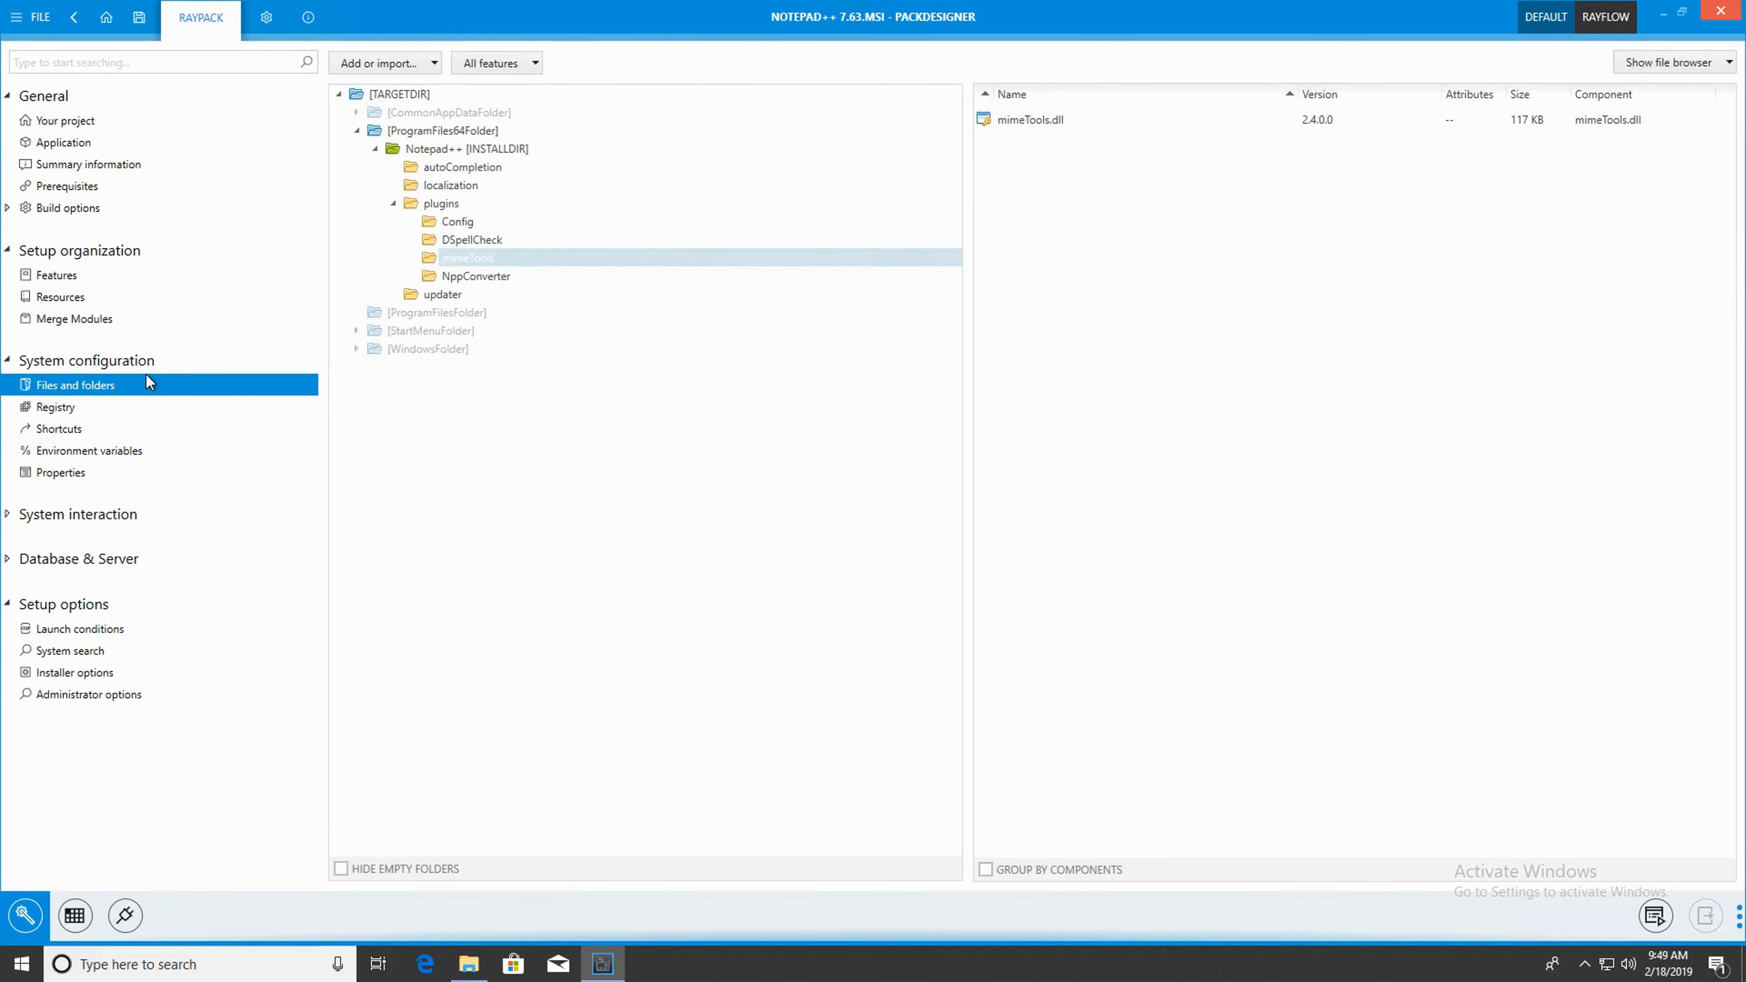
click(78, 206)
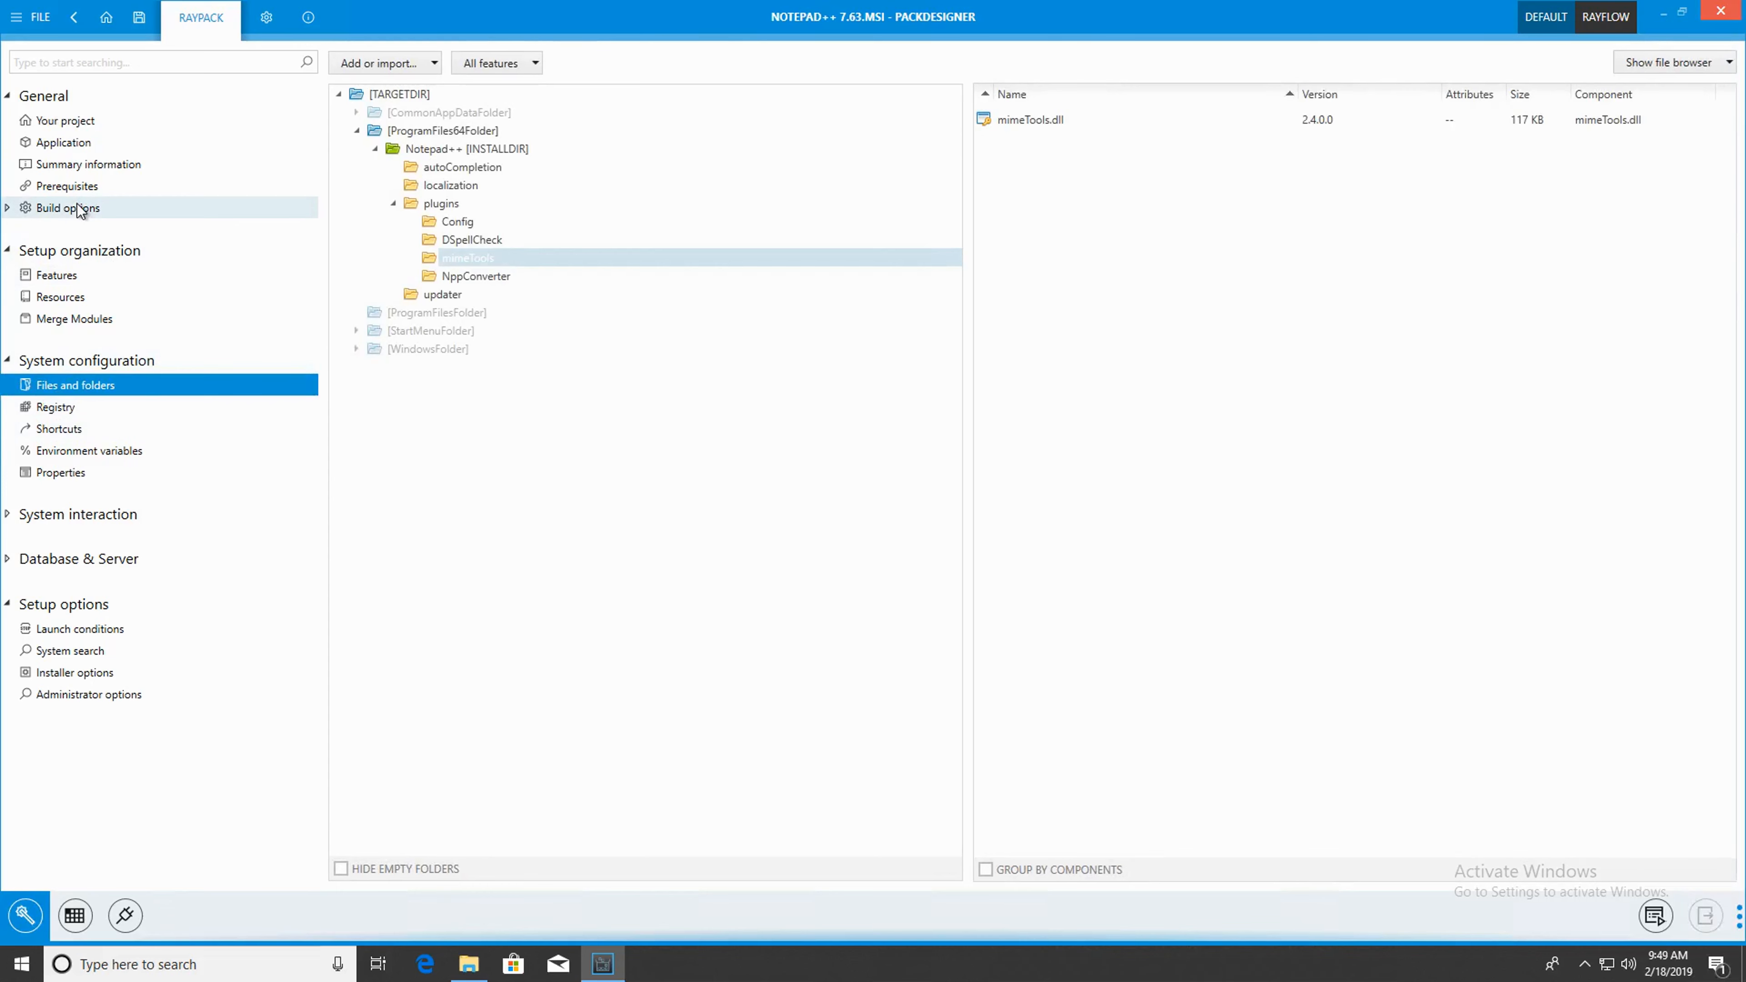
click(202, 121)
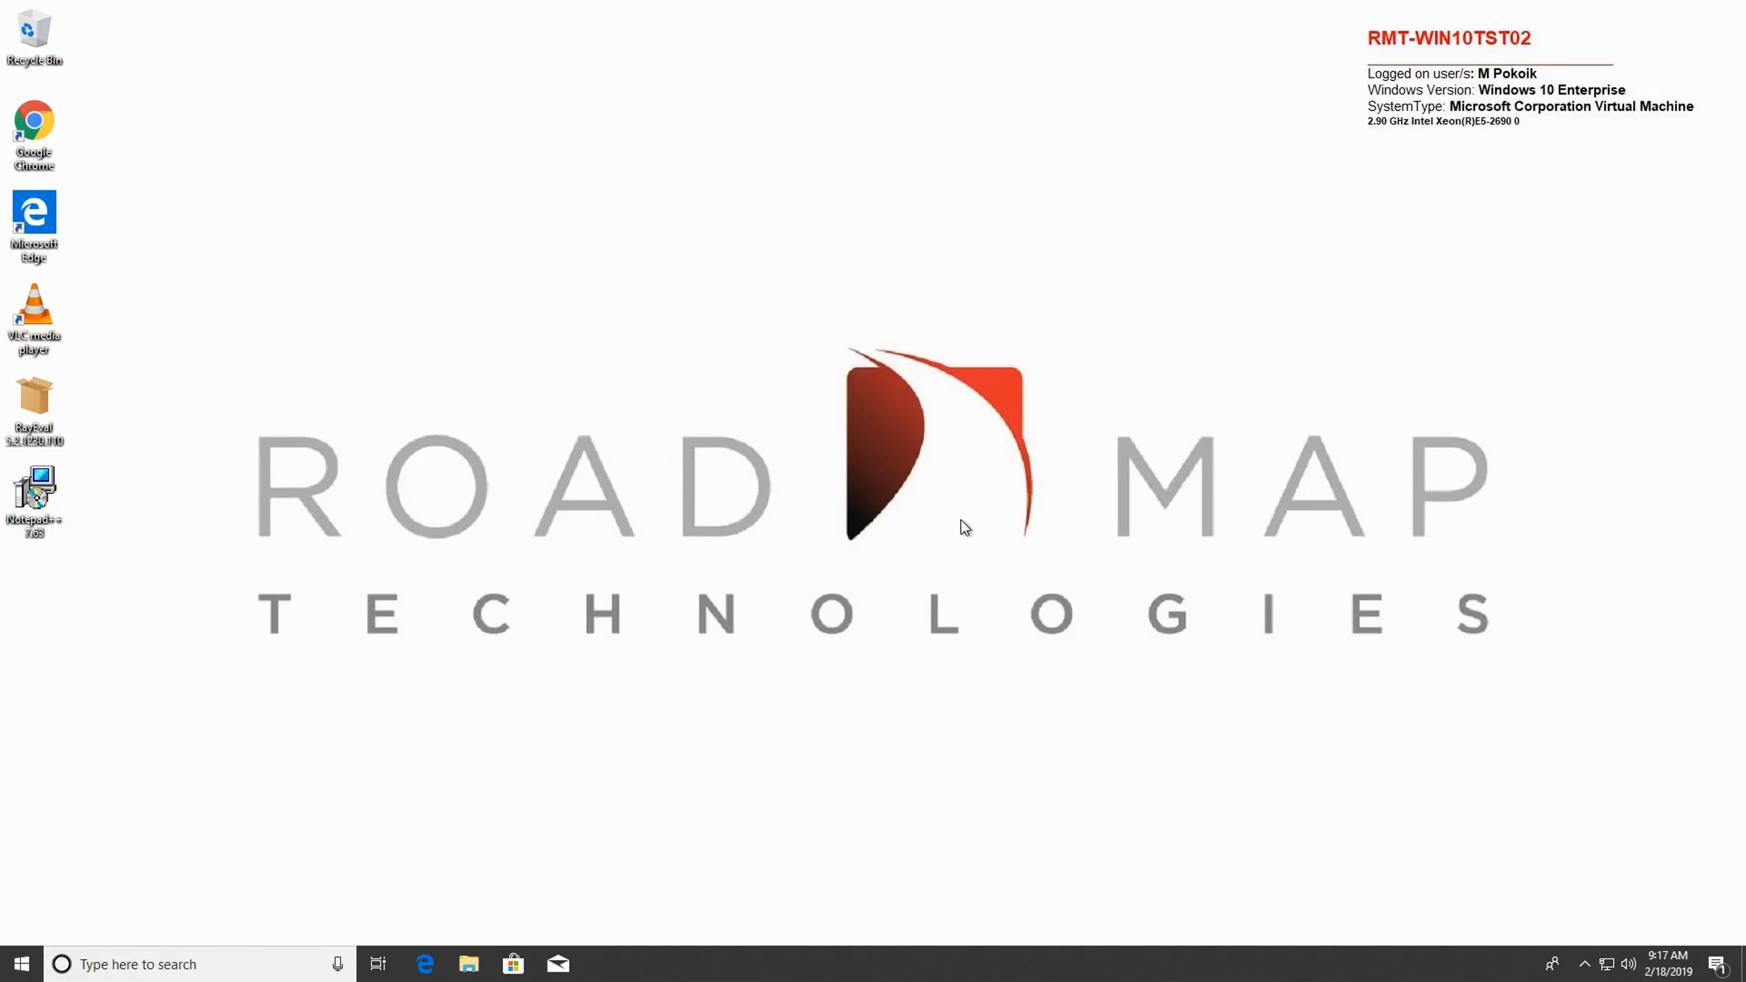
Step: Install the Notepad++ 7.63 MSI from the test machine's desktop for all users, accepting the license agreement and using the Typical setup type
double_click(38, 520)
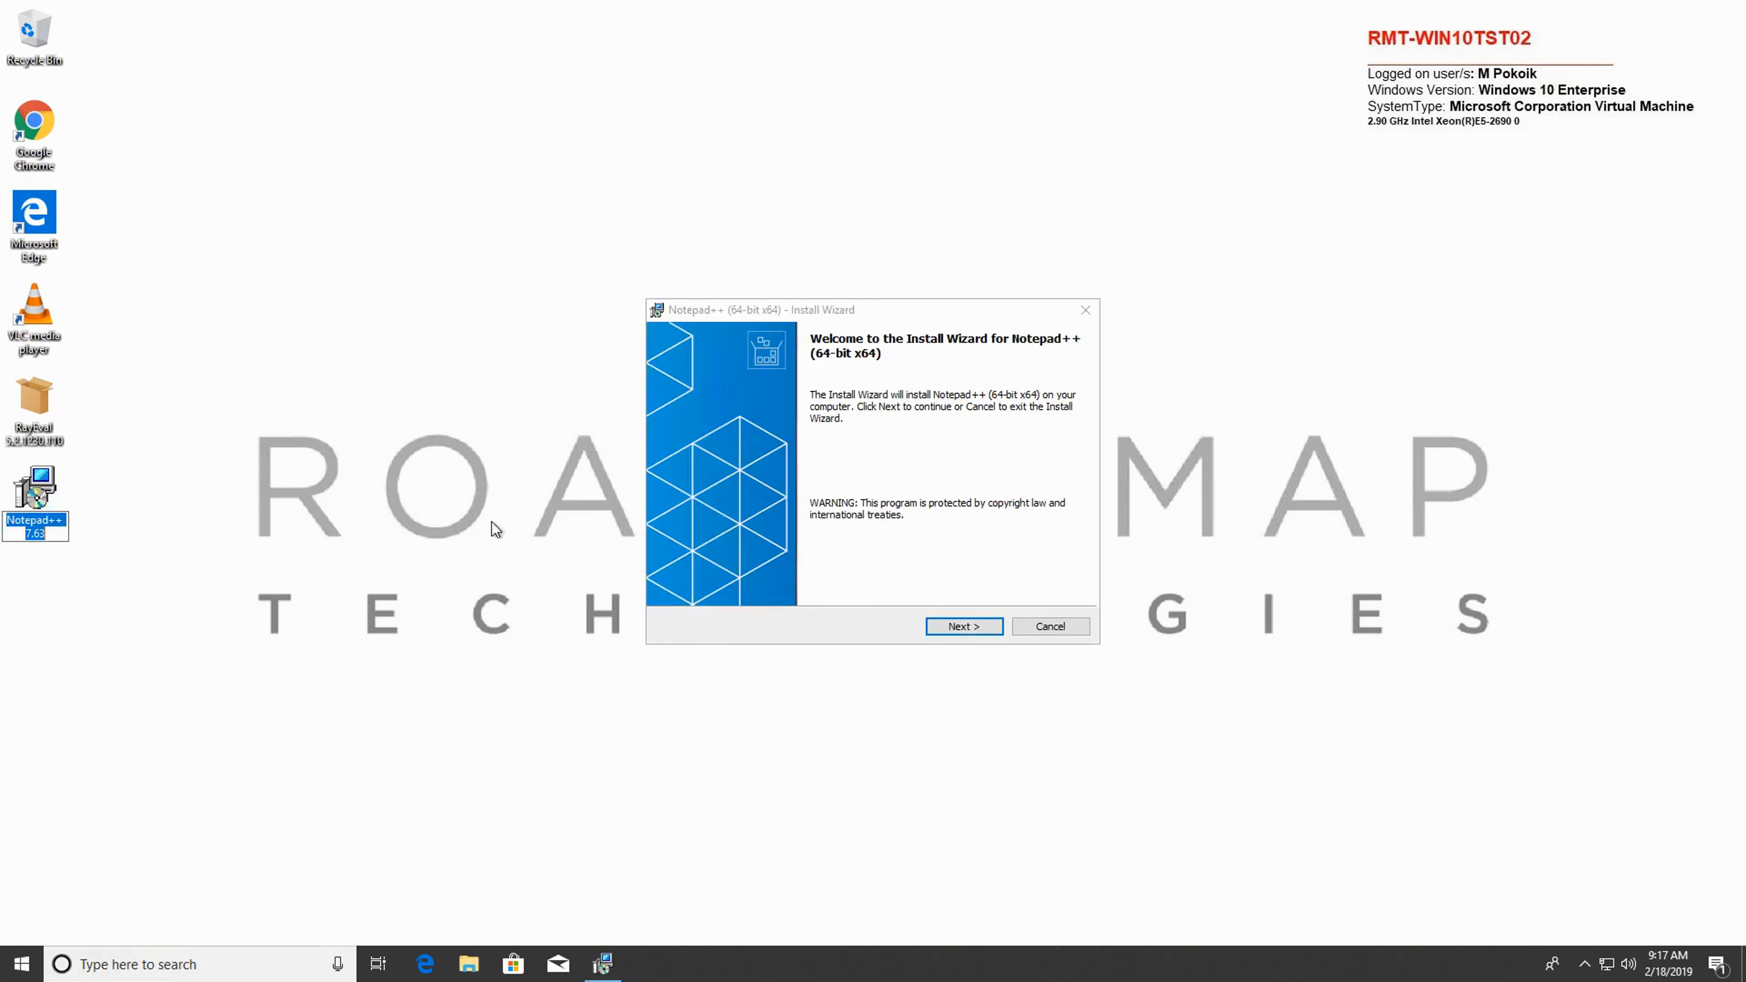
click(981, 626)
click(661, 559)
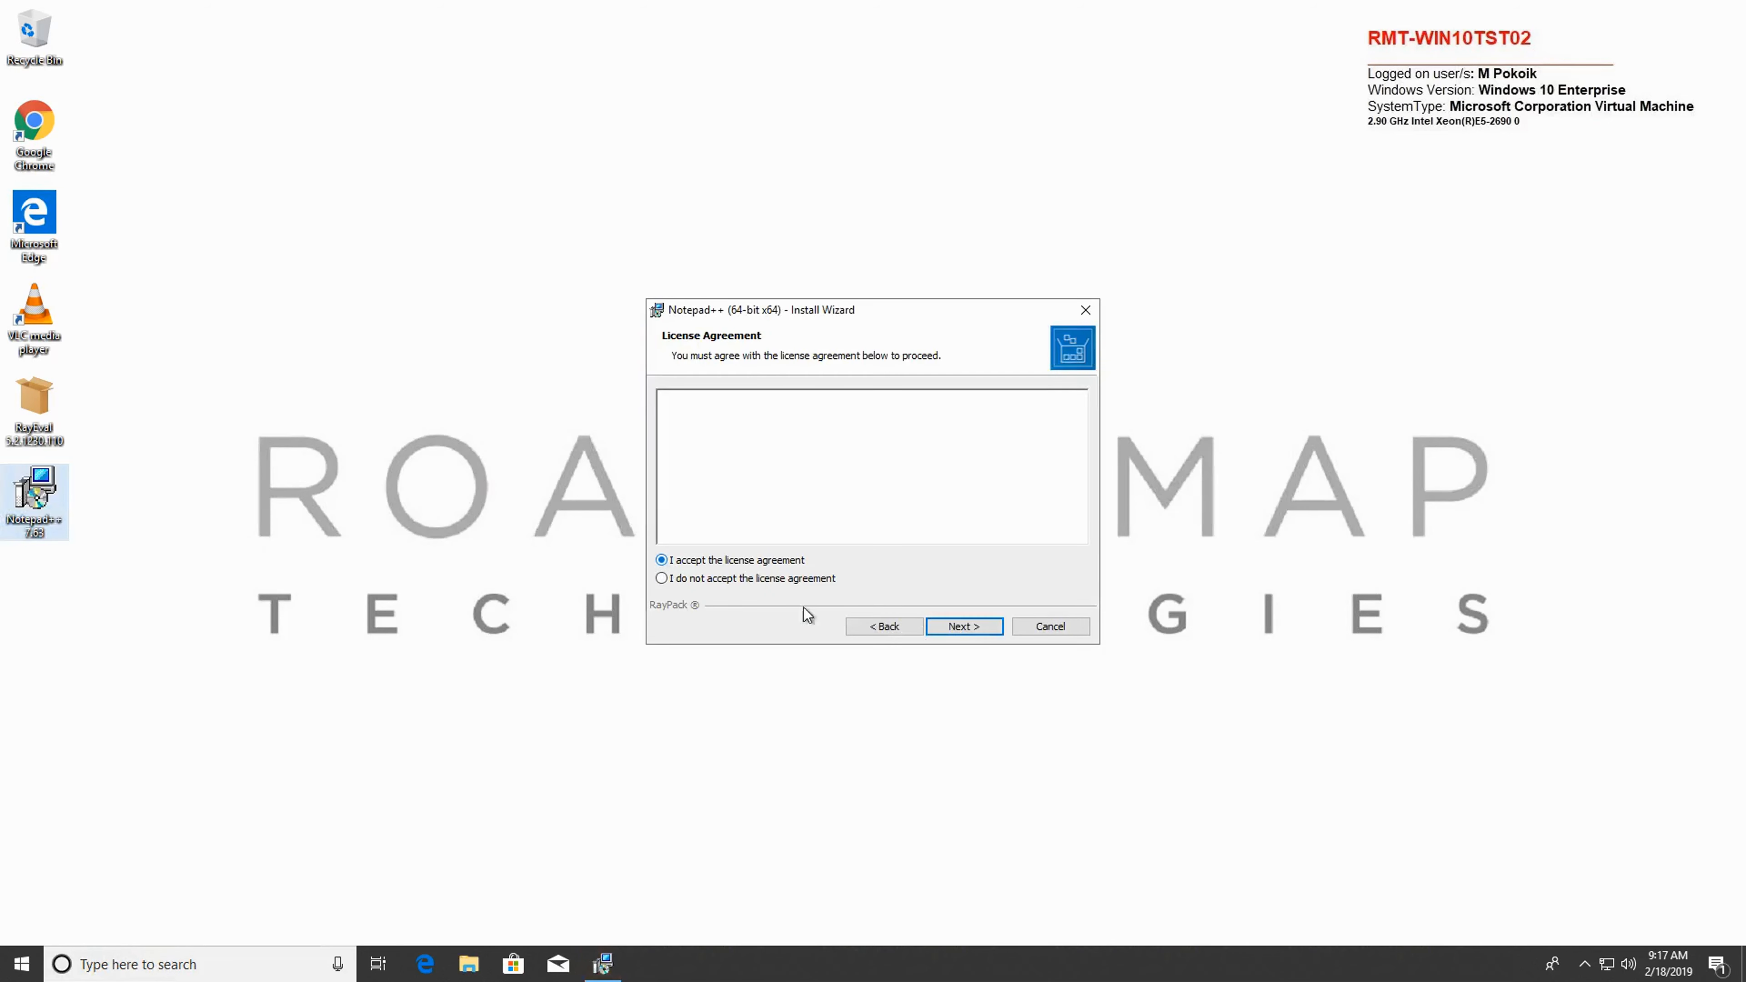
click(949, 627)
click(951, 629)
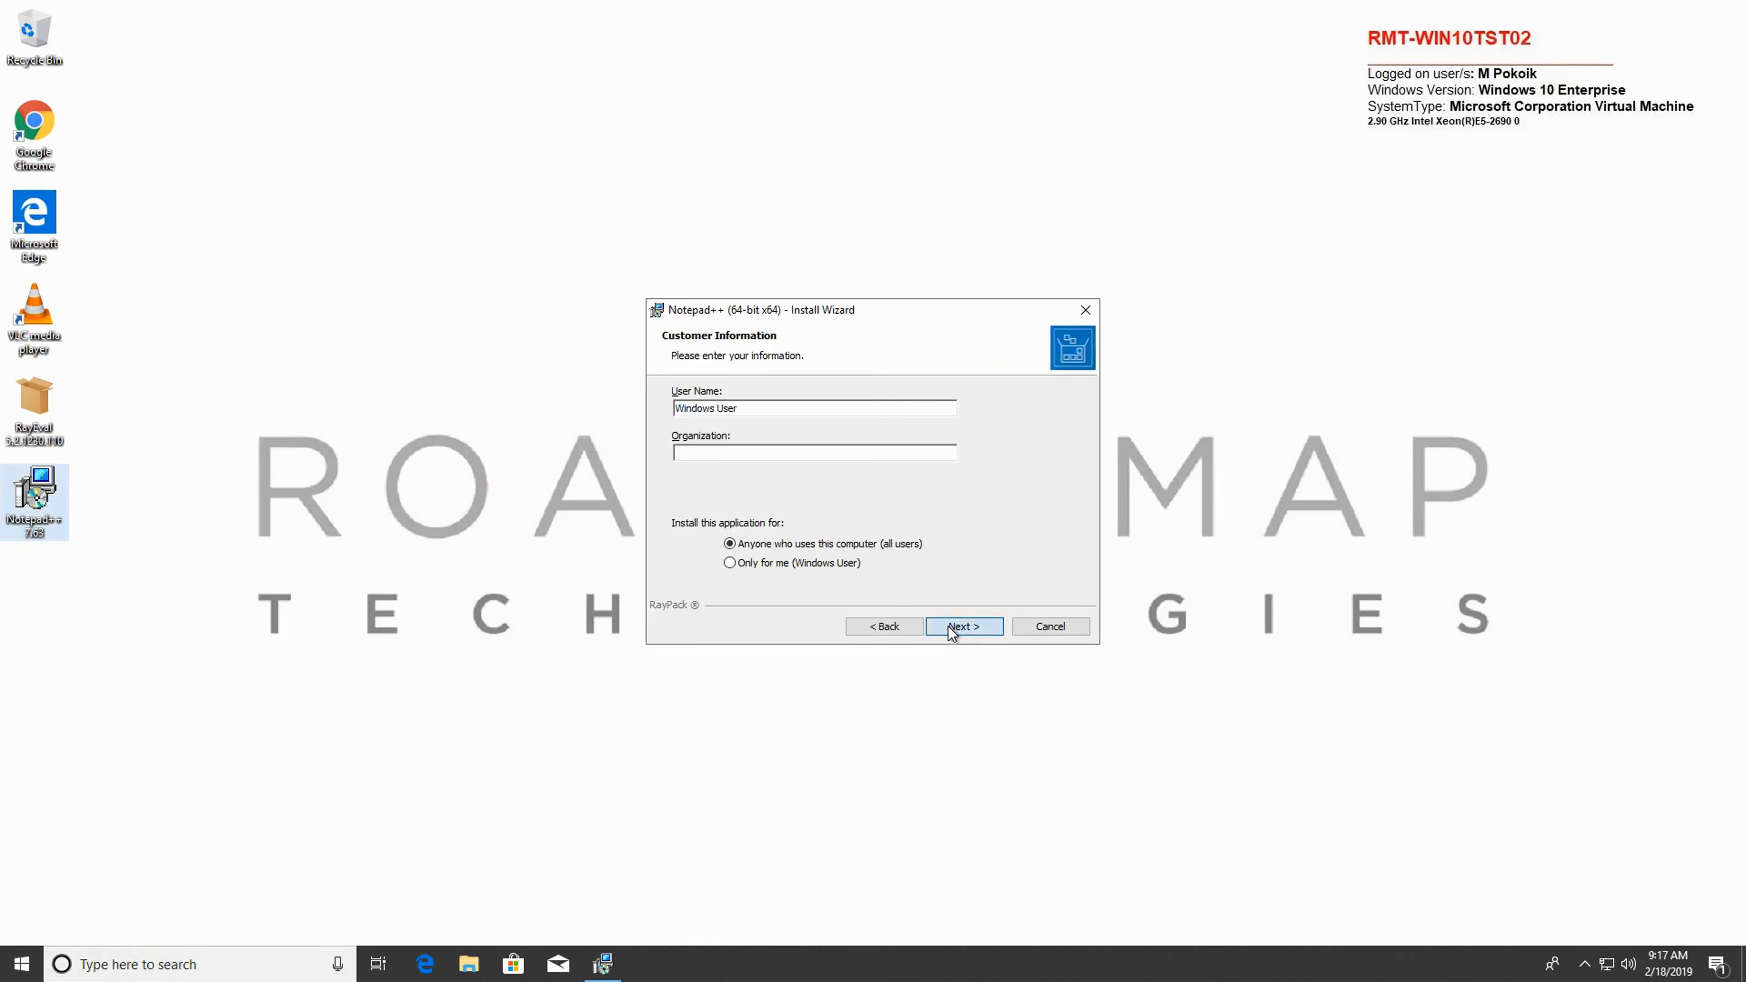
click(951, 629)
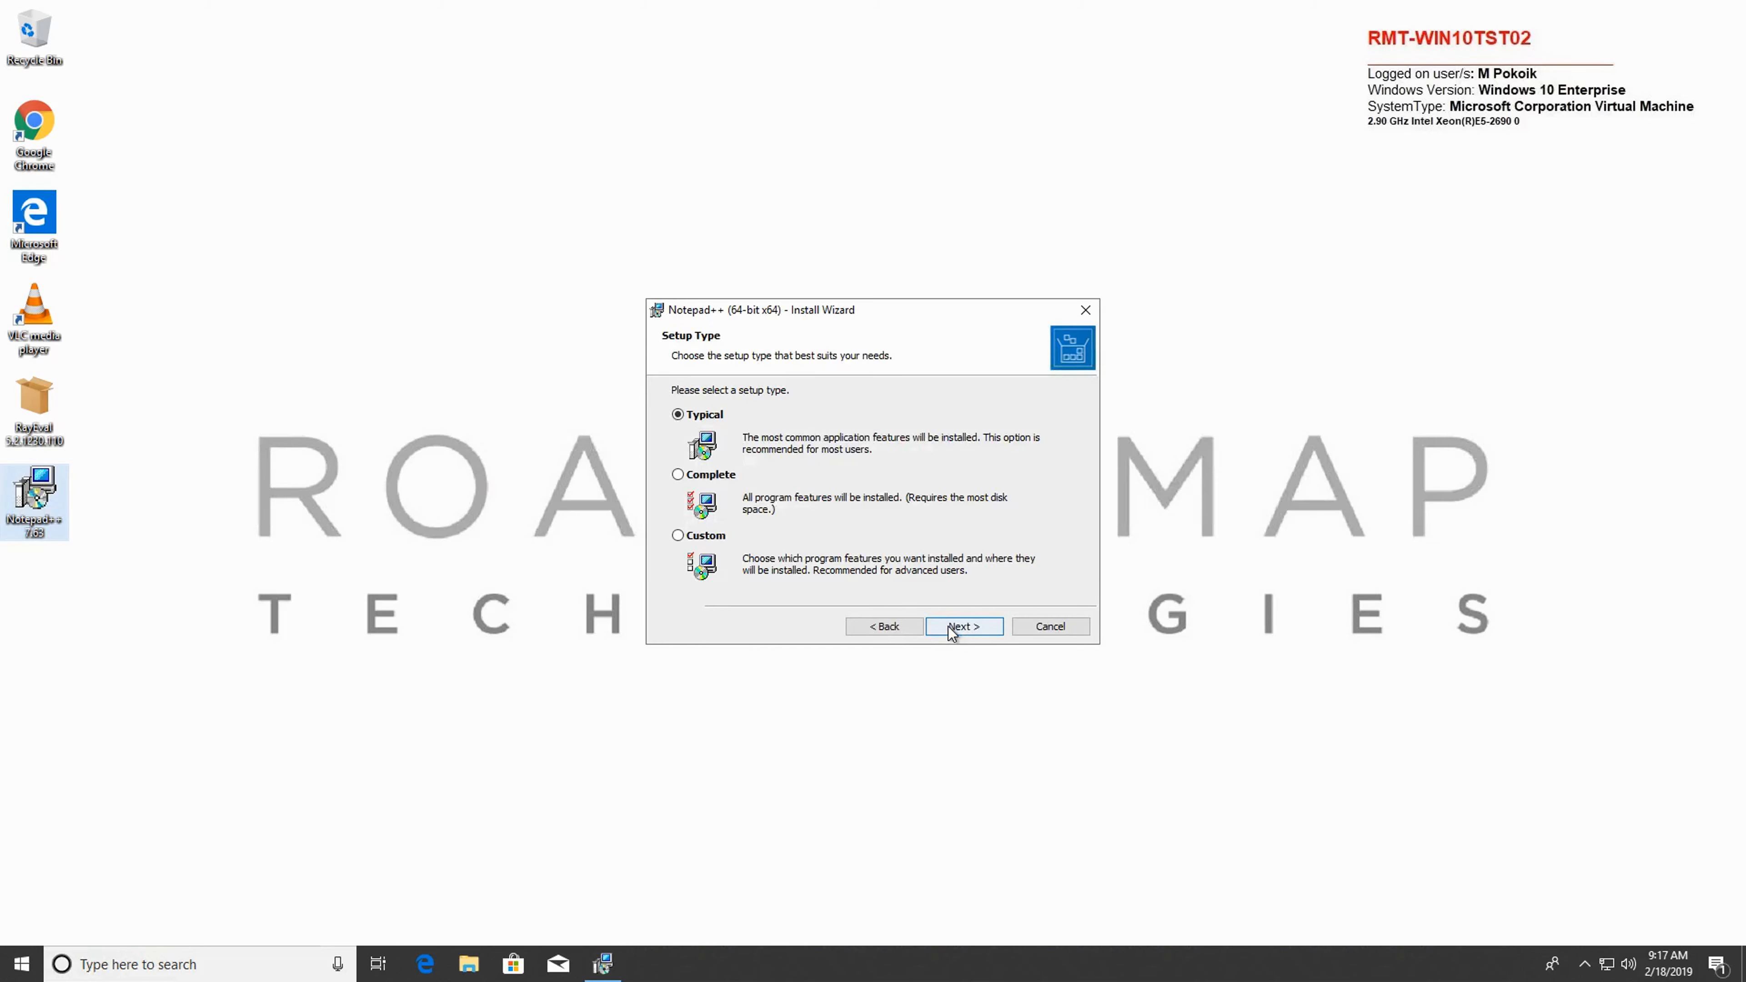
click(951, 629)
click(951, 629)
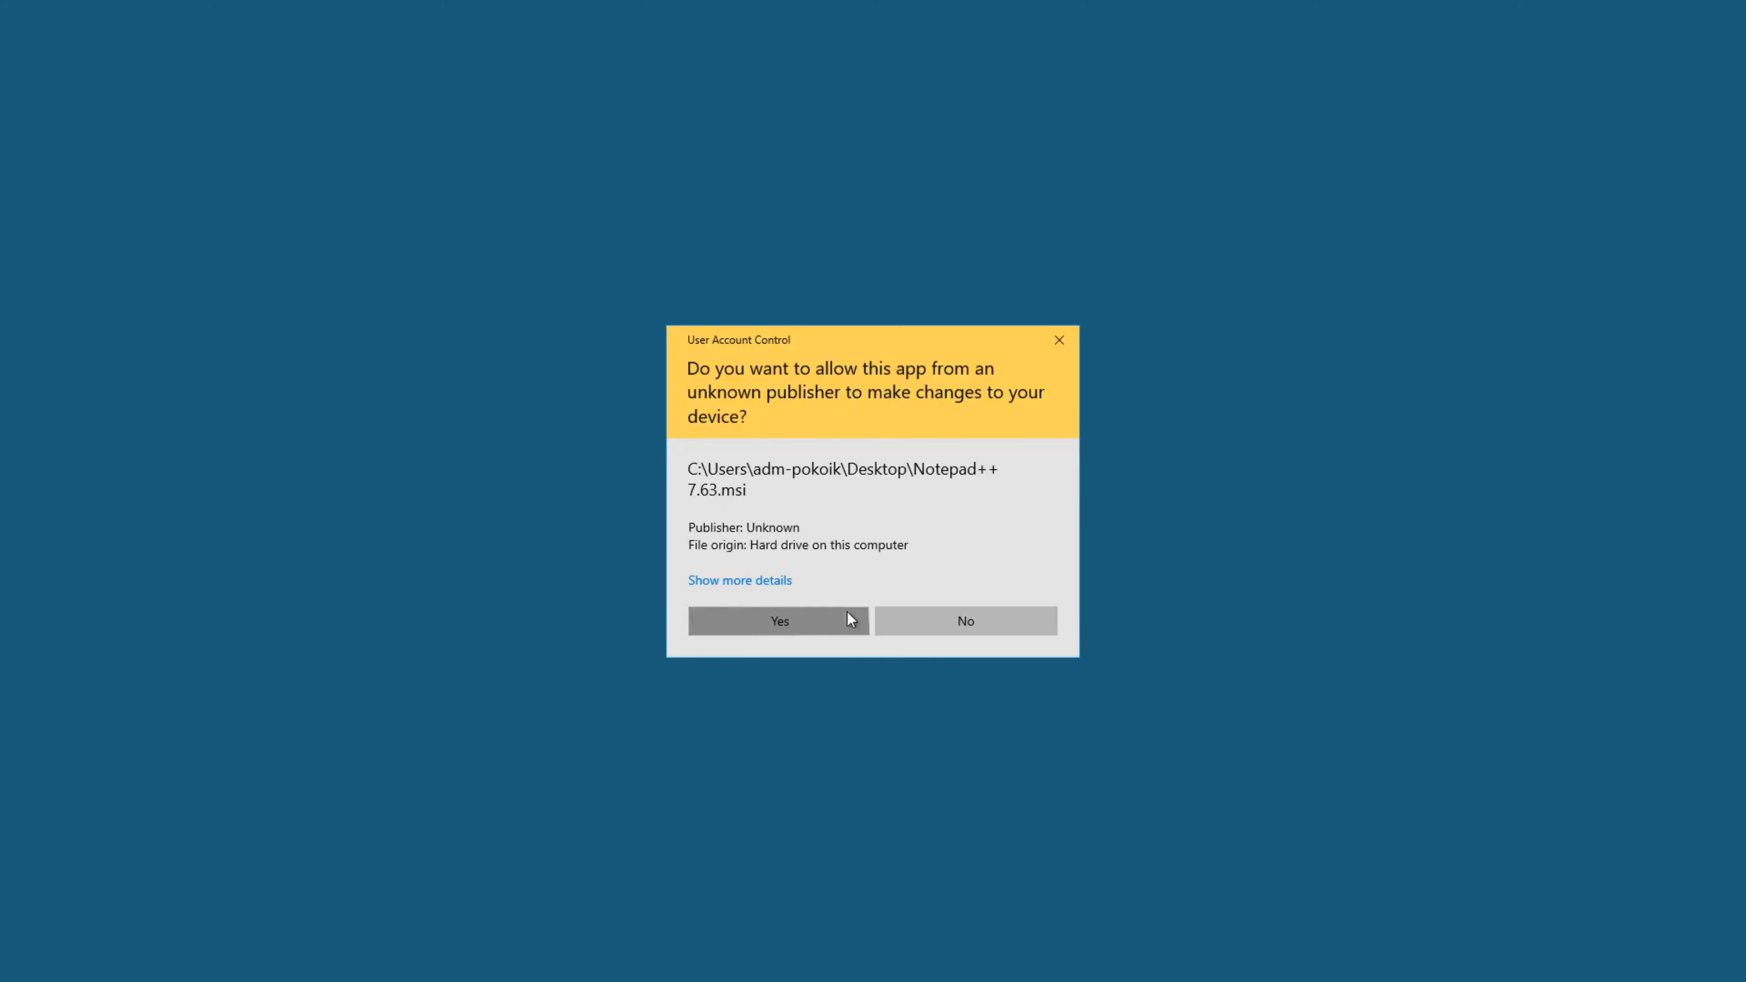
click(848, 613)
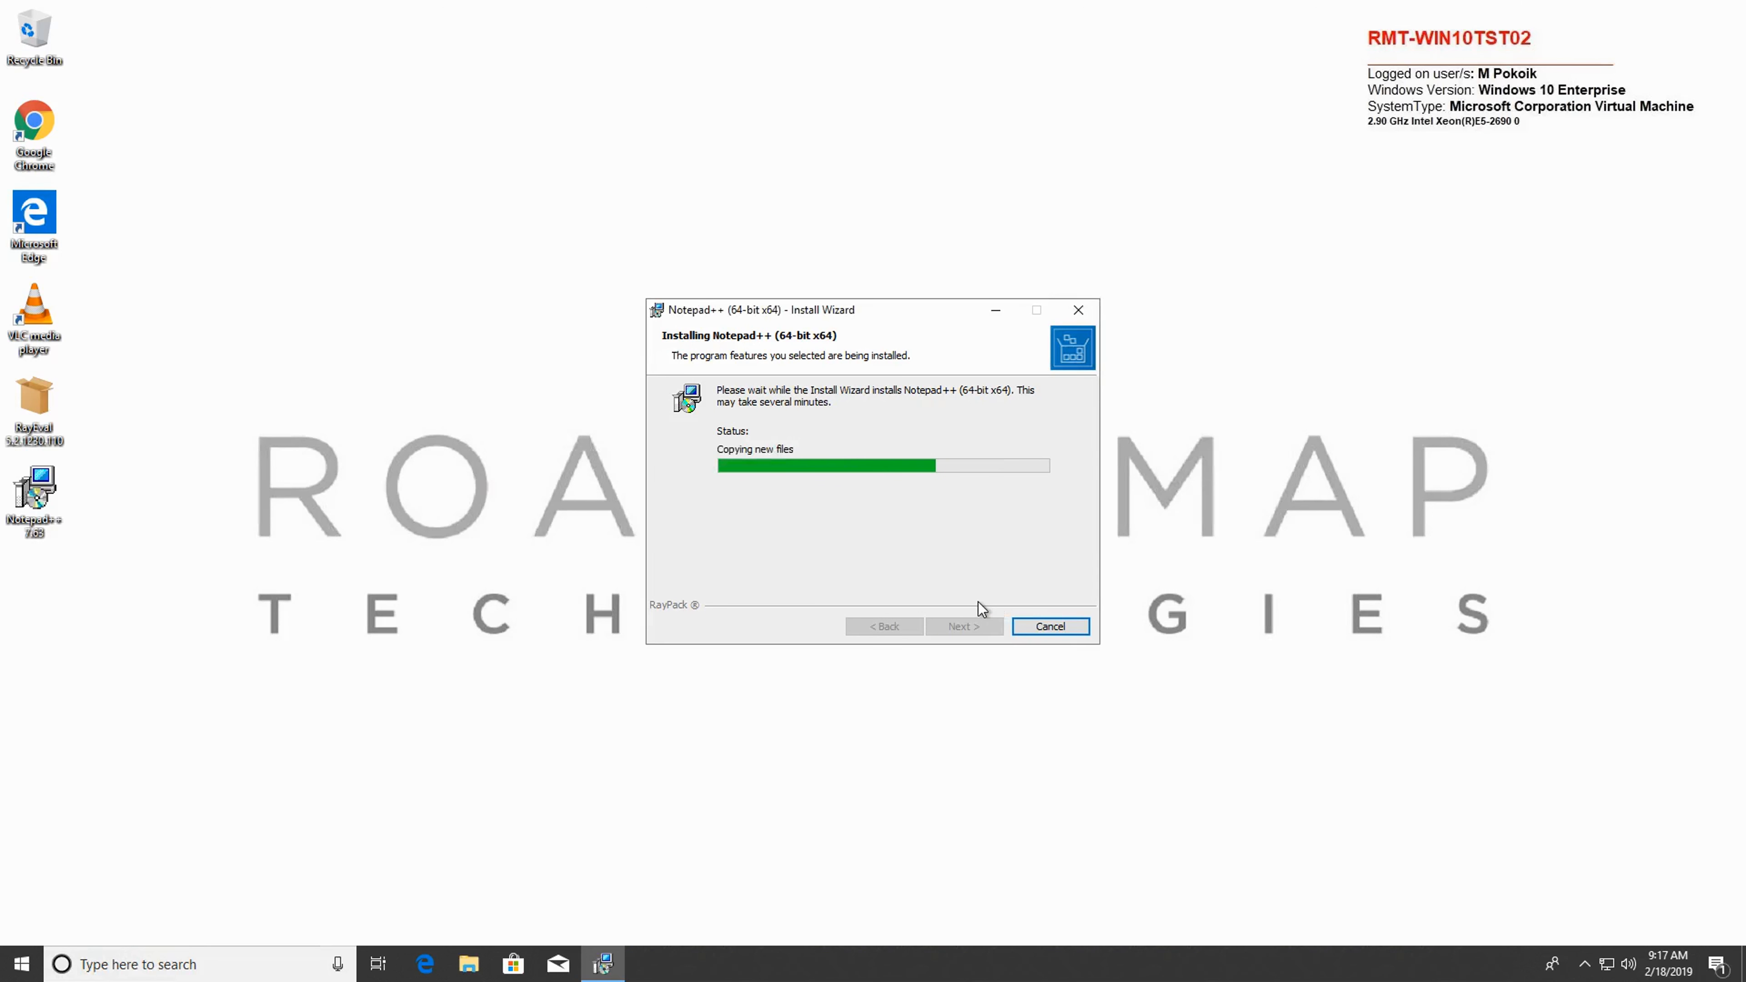
click(964, 628)
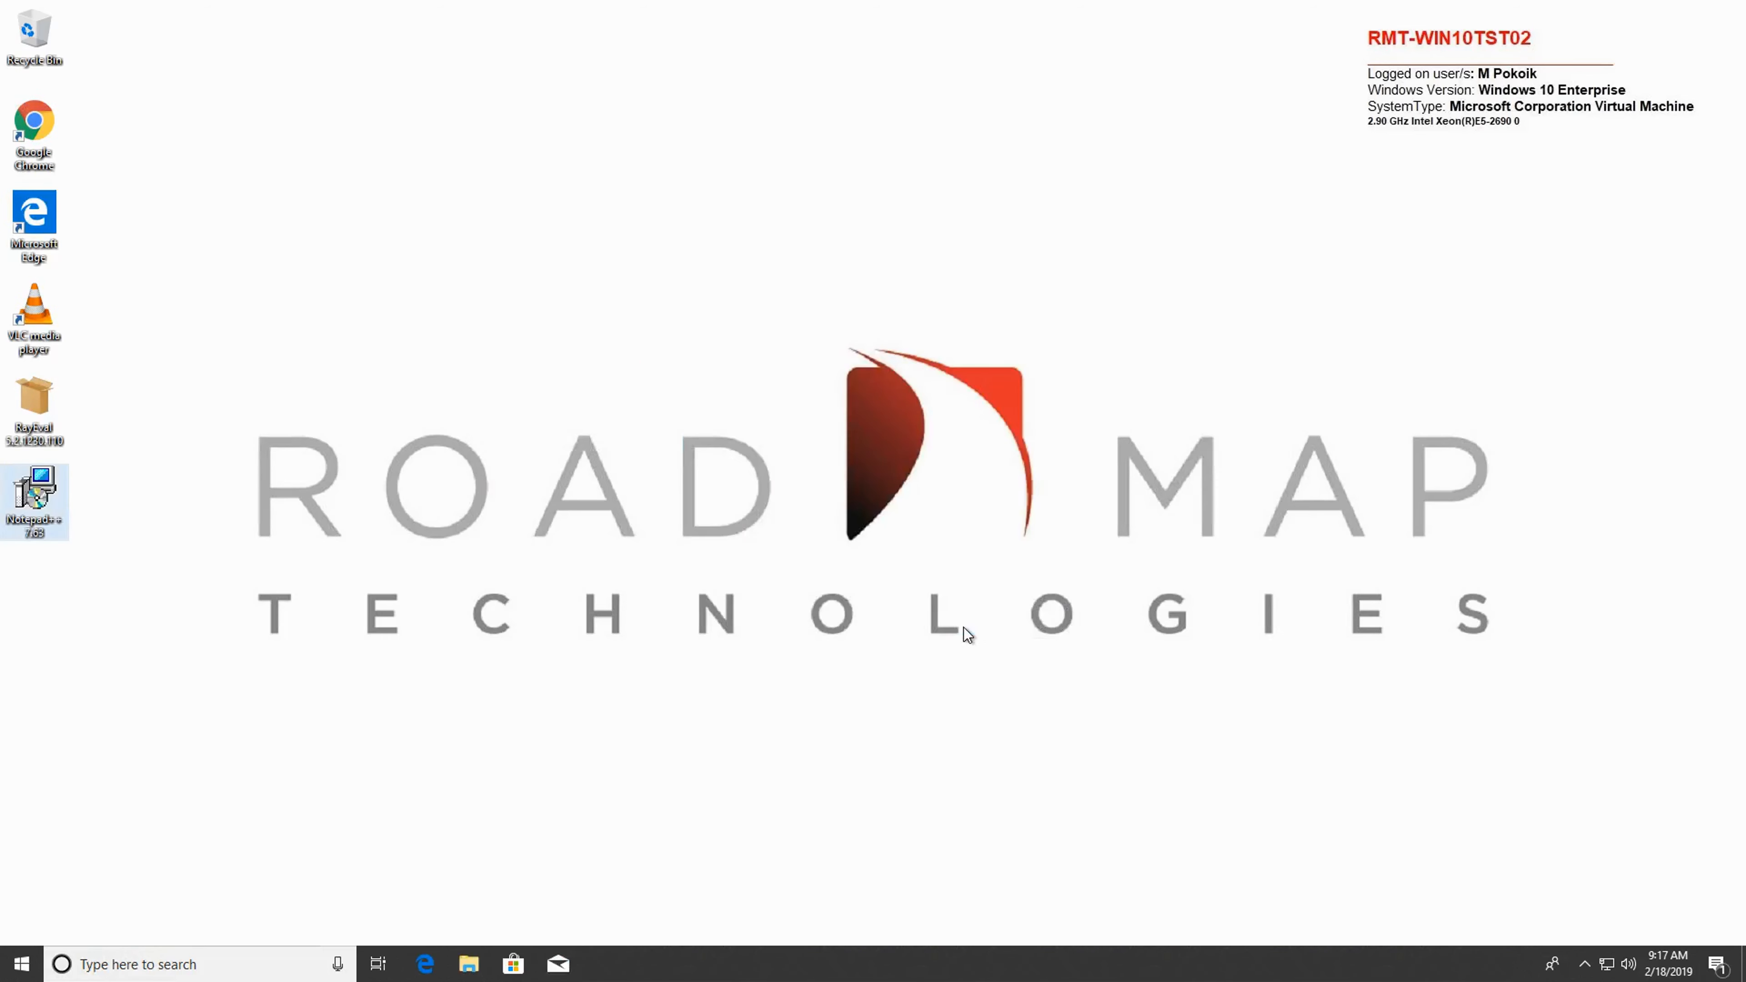
Step: Search the test machine for notepad, launch the installed Notepad++ to check that it runs, and close it
click(21, 964)
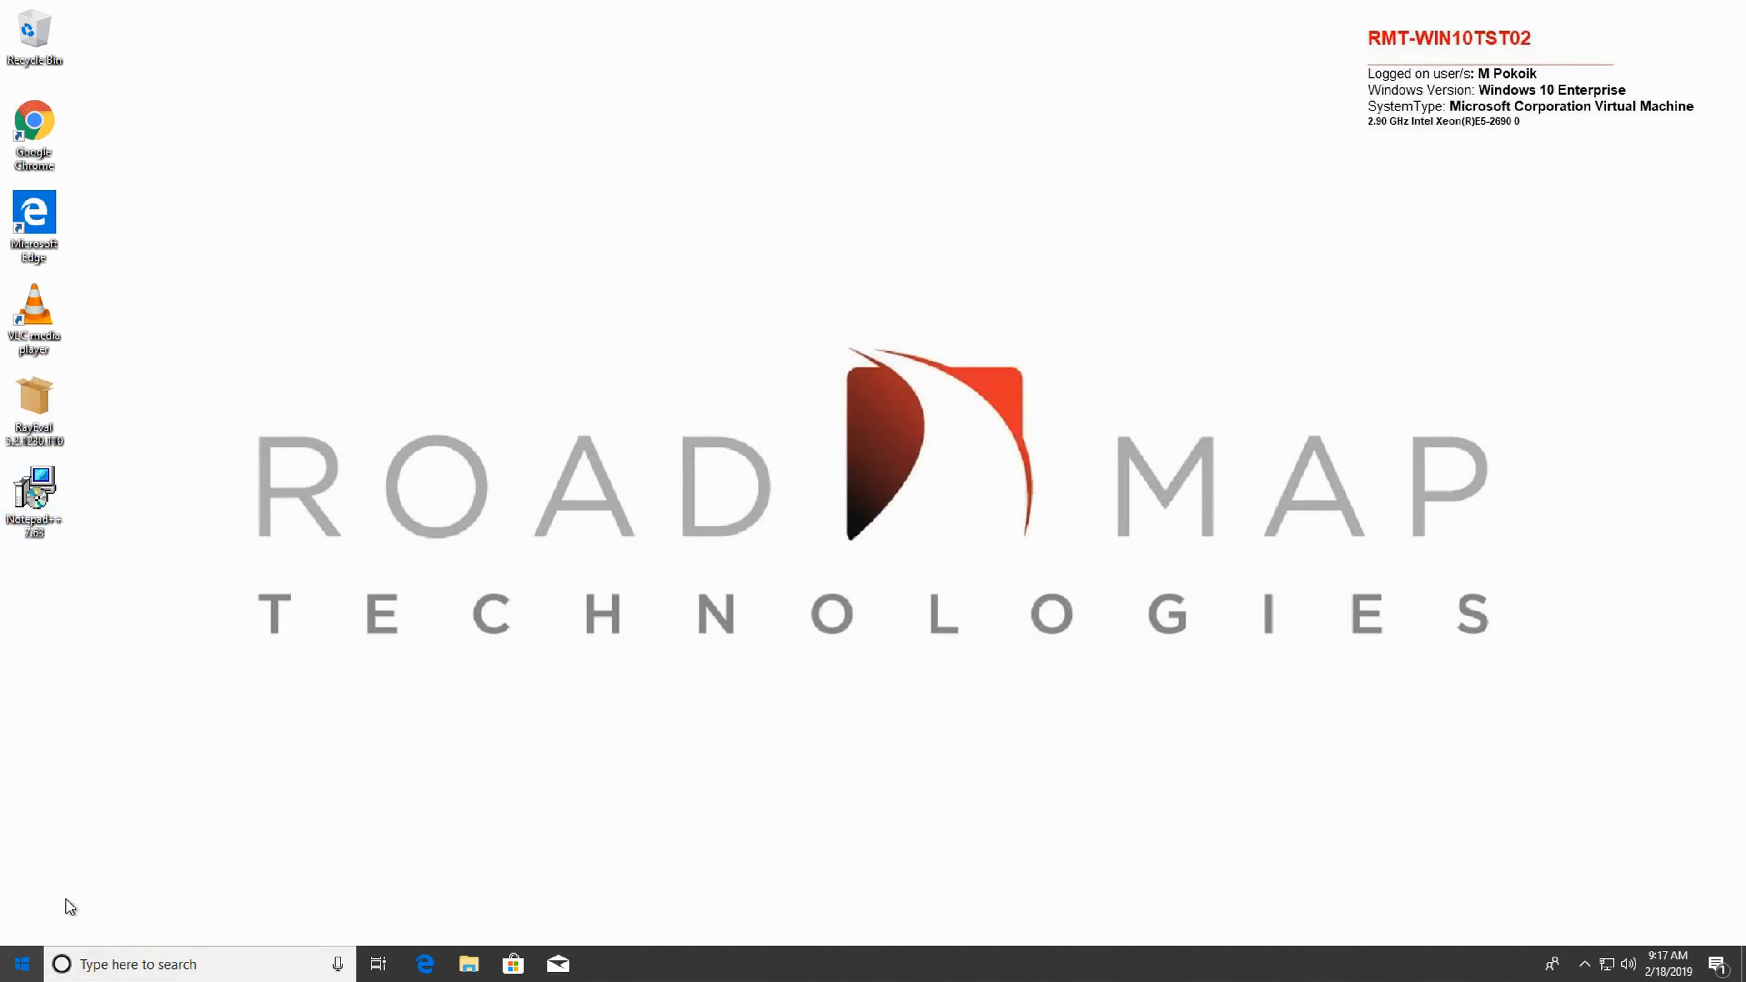
scroll(148, 613, down, 5)
text(notepad)
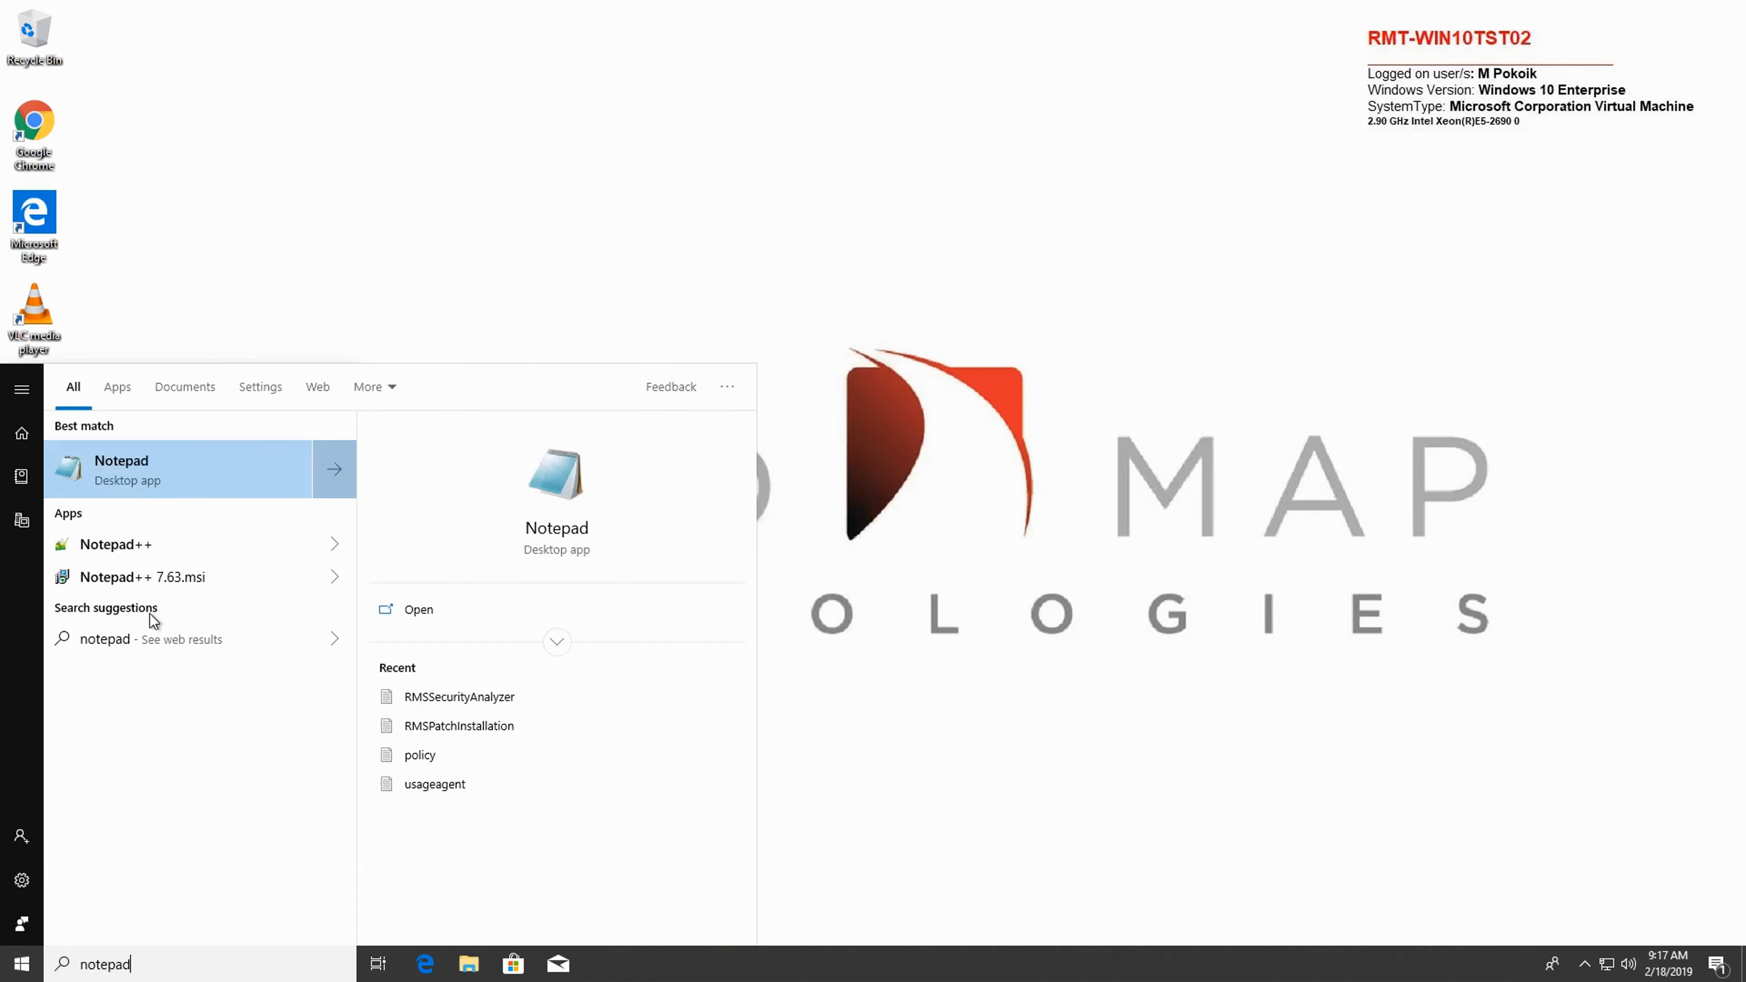
click(147, 539)
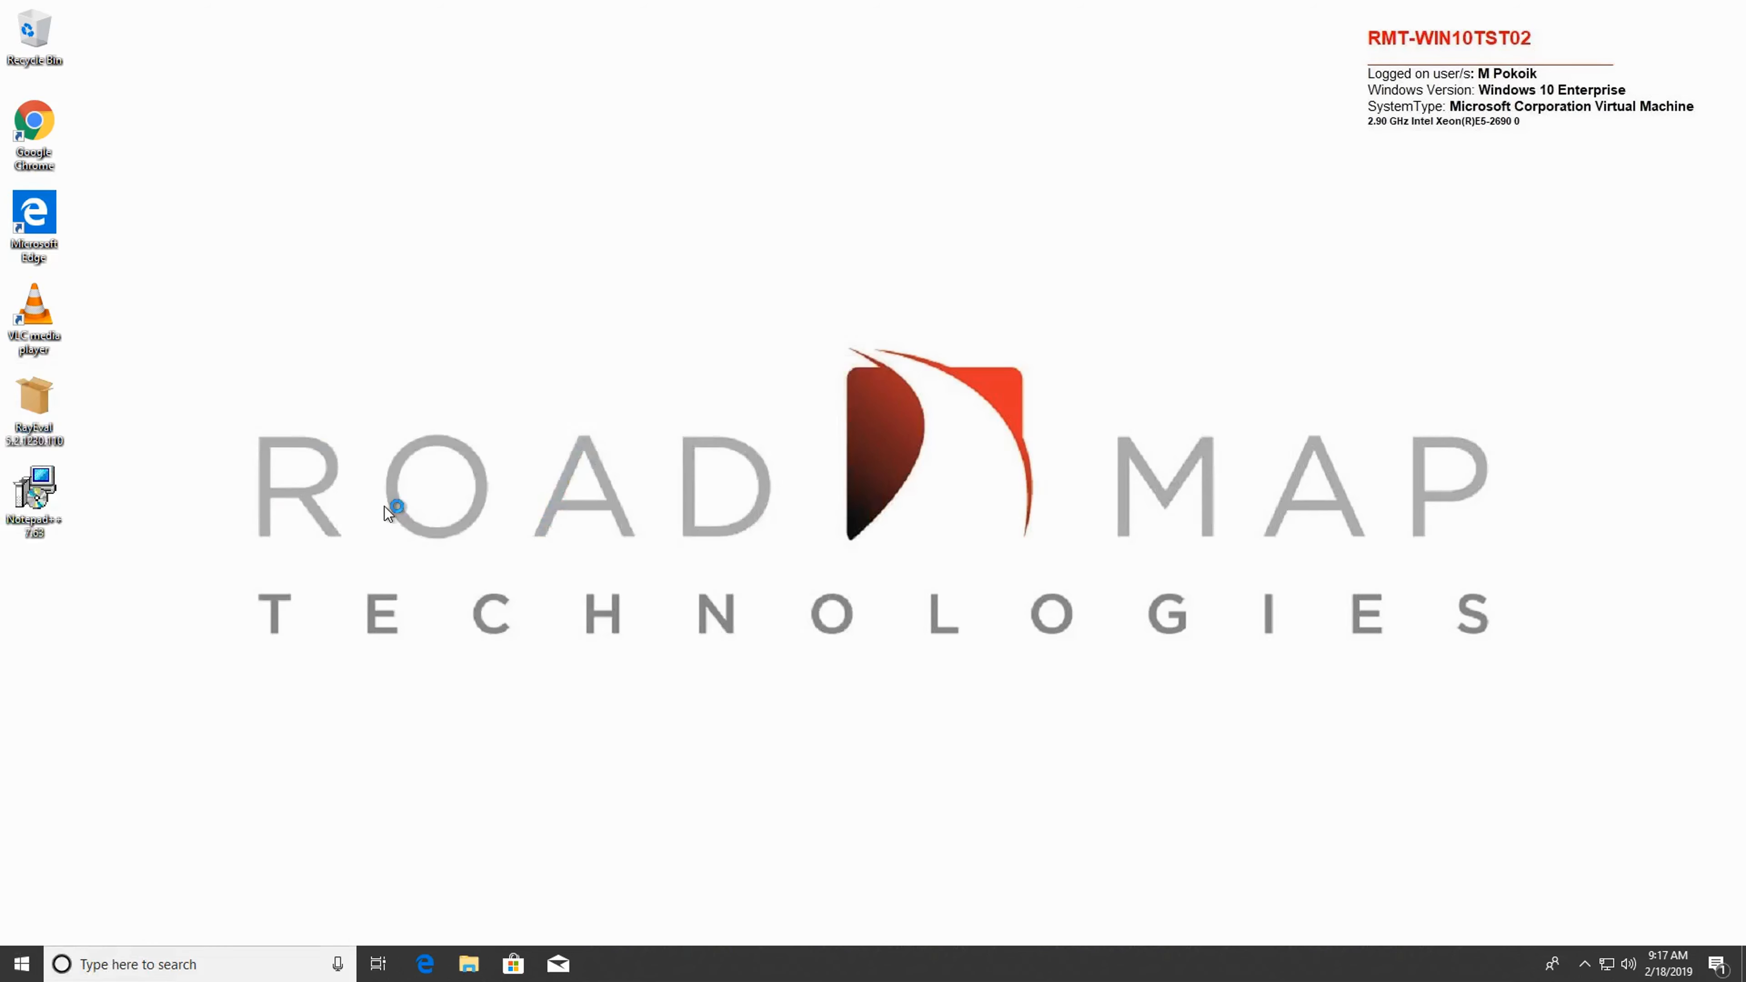
drag(985, 628, 1301, 786)
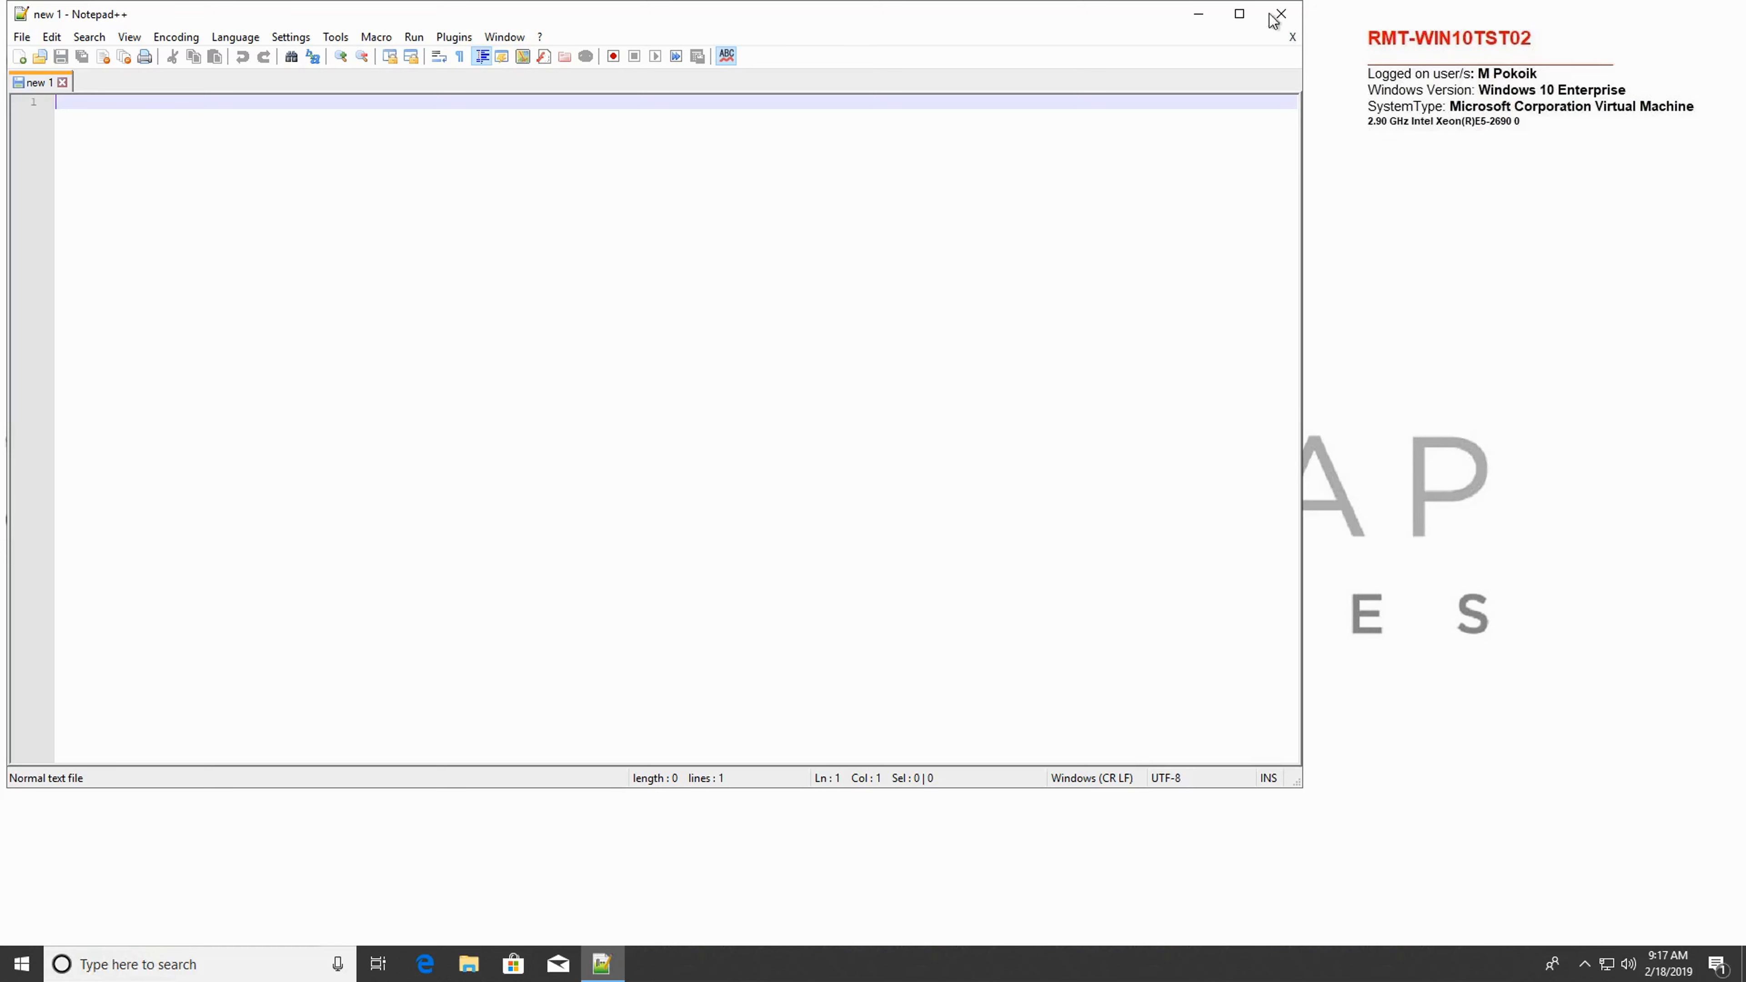
click(1283, 15)
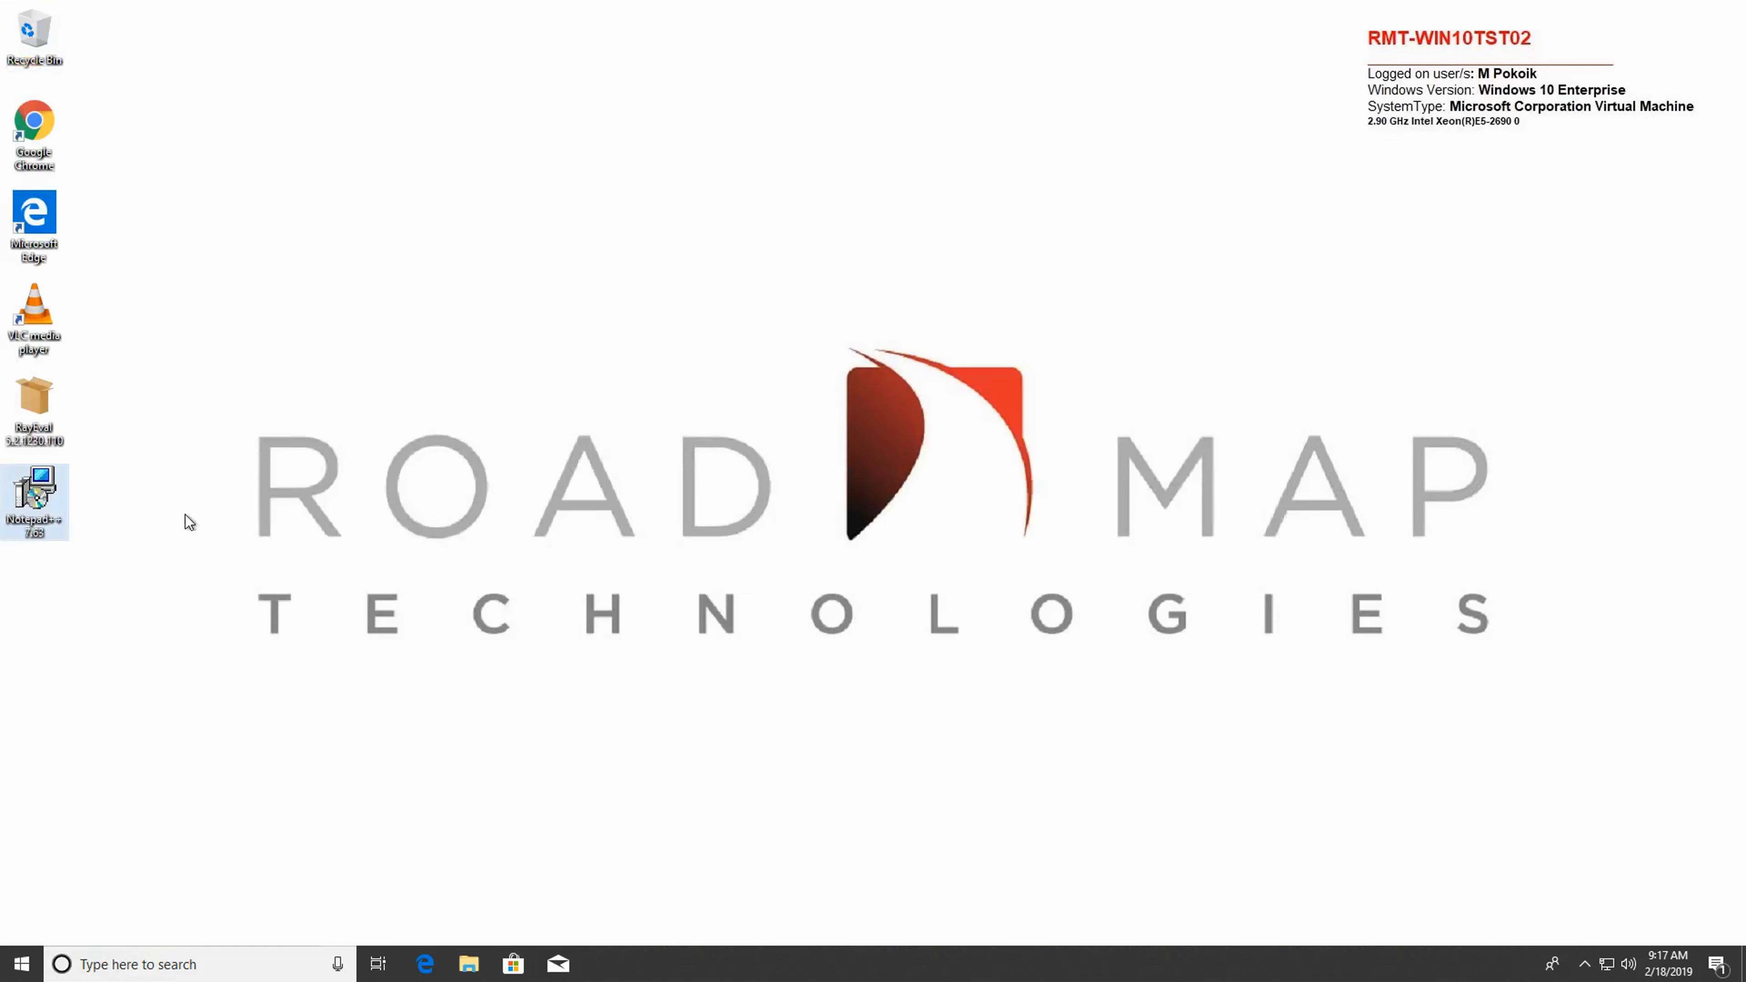
Step: Uninstall Notepad++ using the 7.63 MSI on the desktop, confirming the removal and allowing the changes
right_click(25, 515)
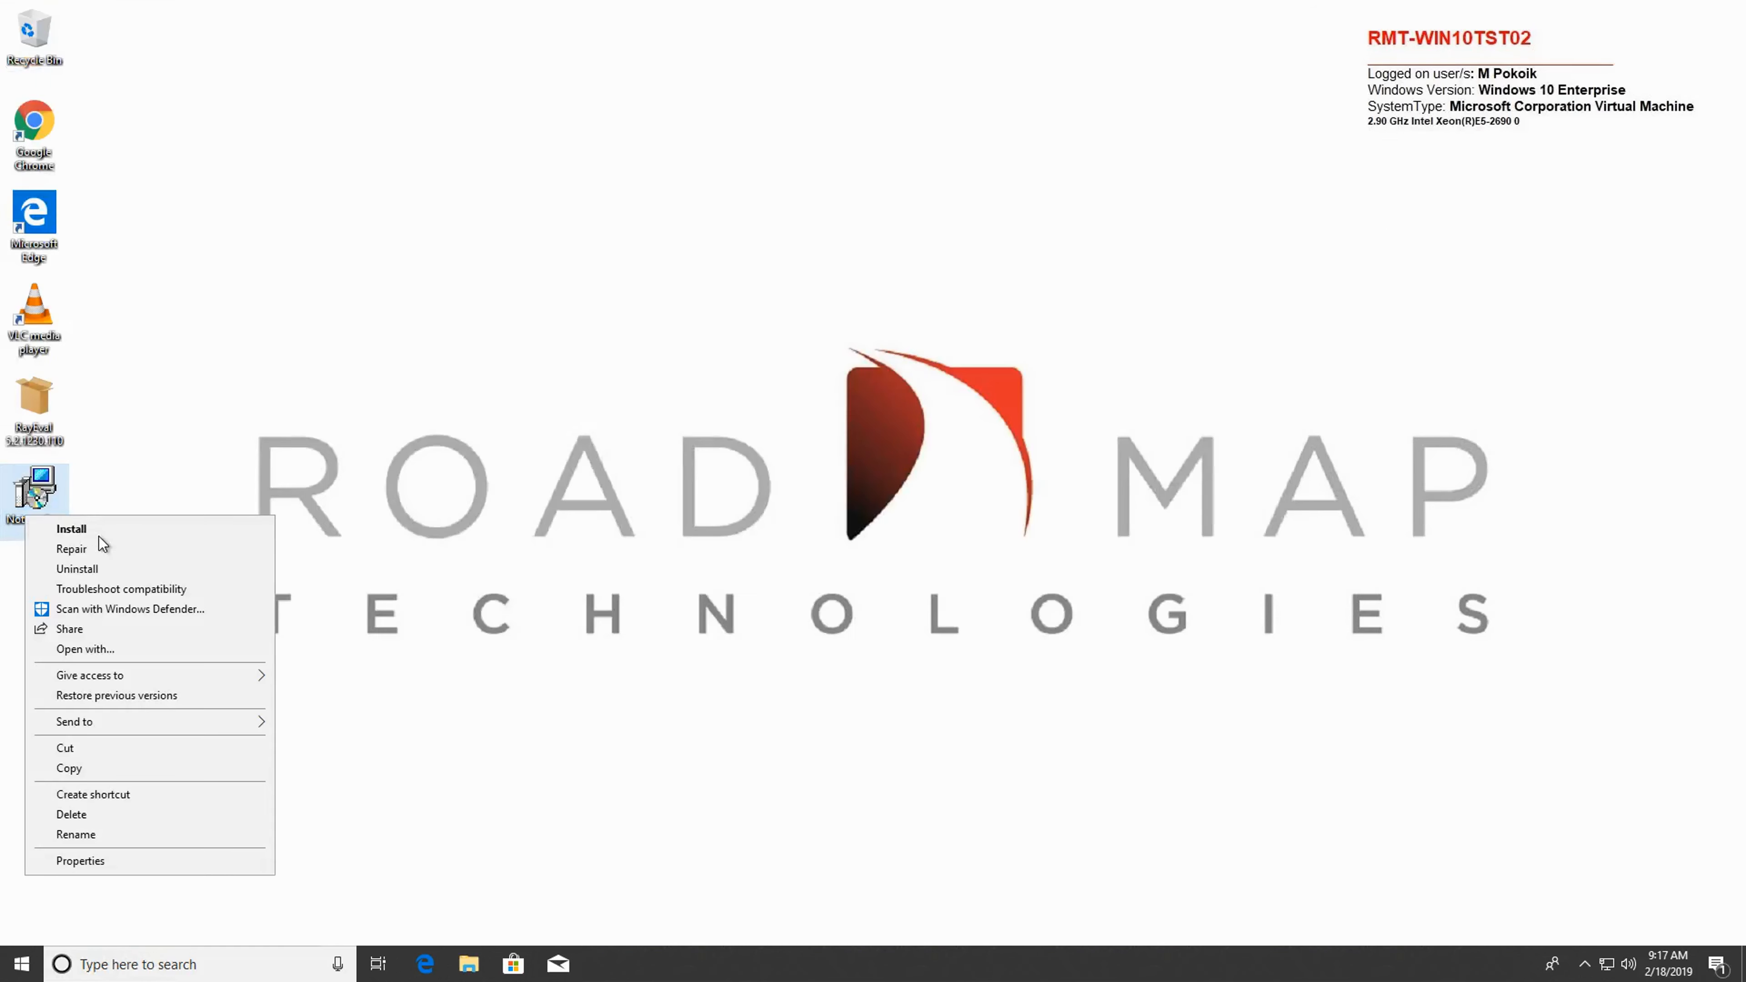
click(97, 568)
click(859, 515)
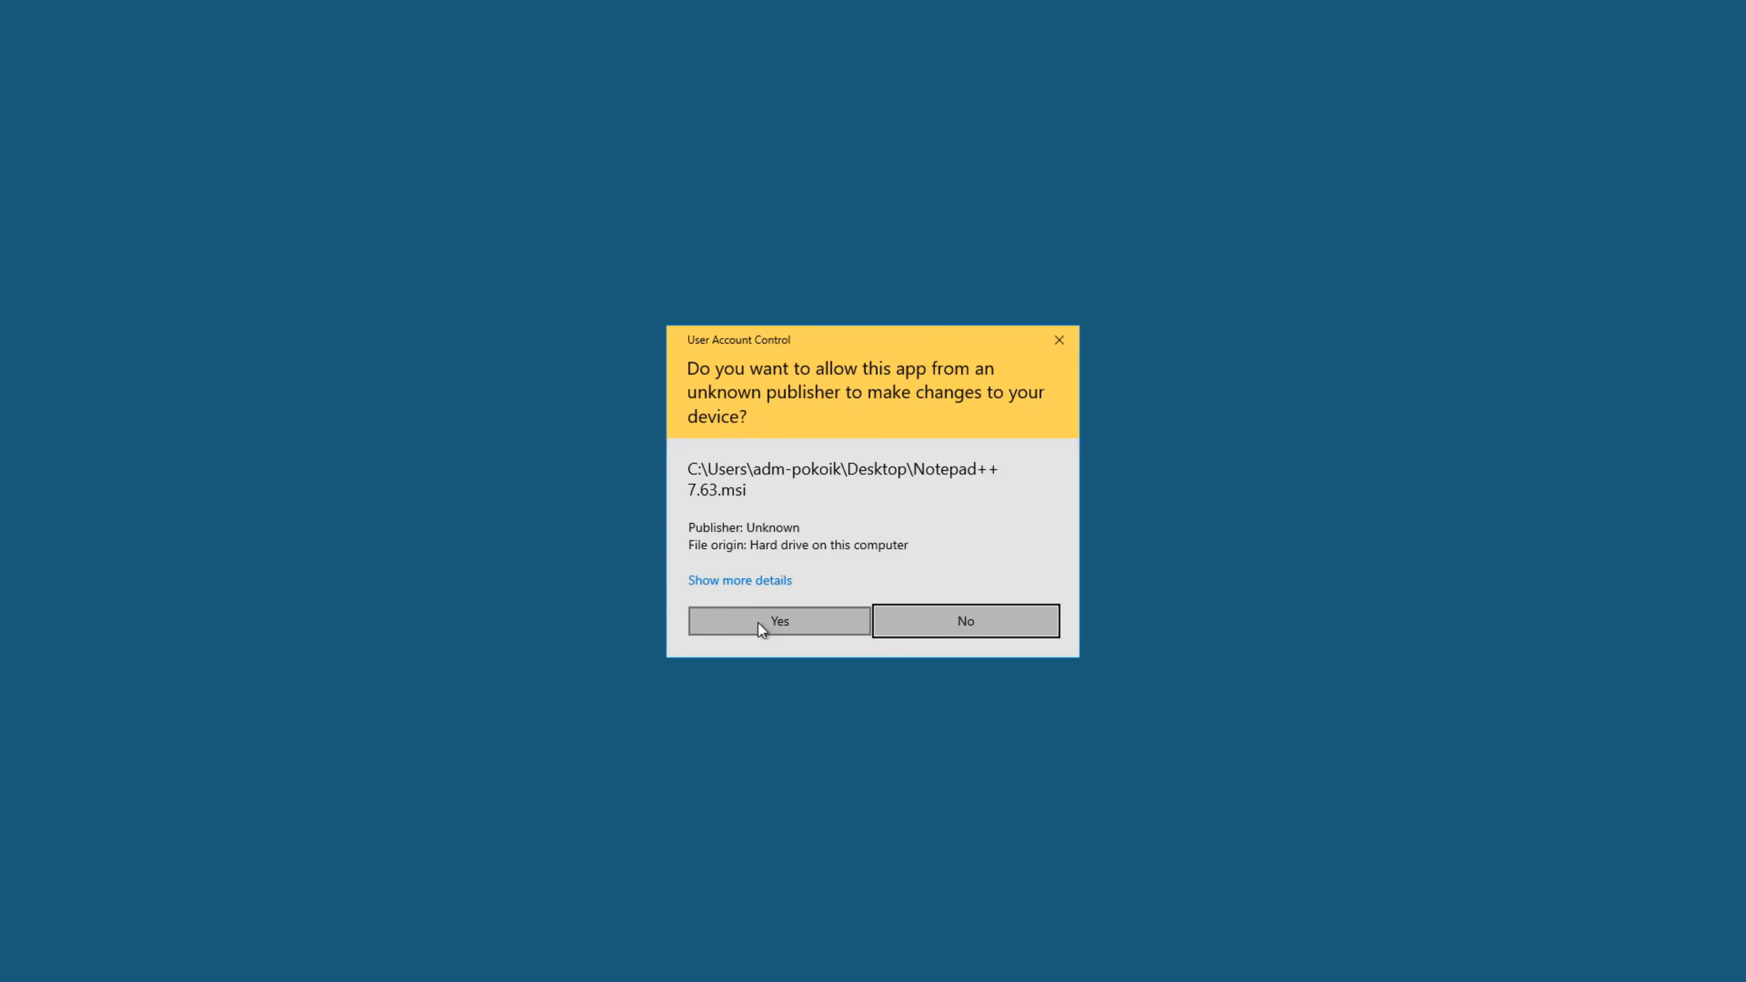
click(760, 622)
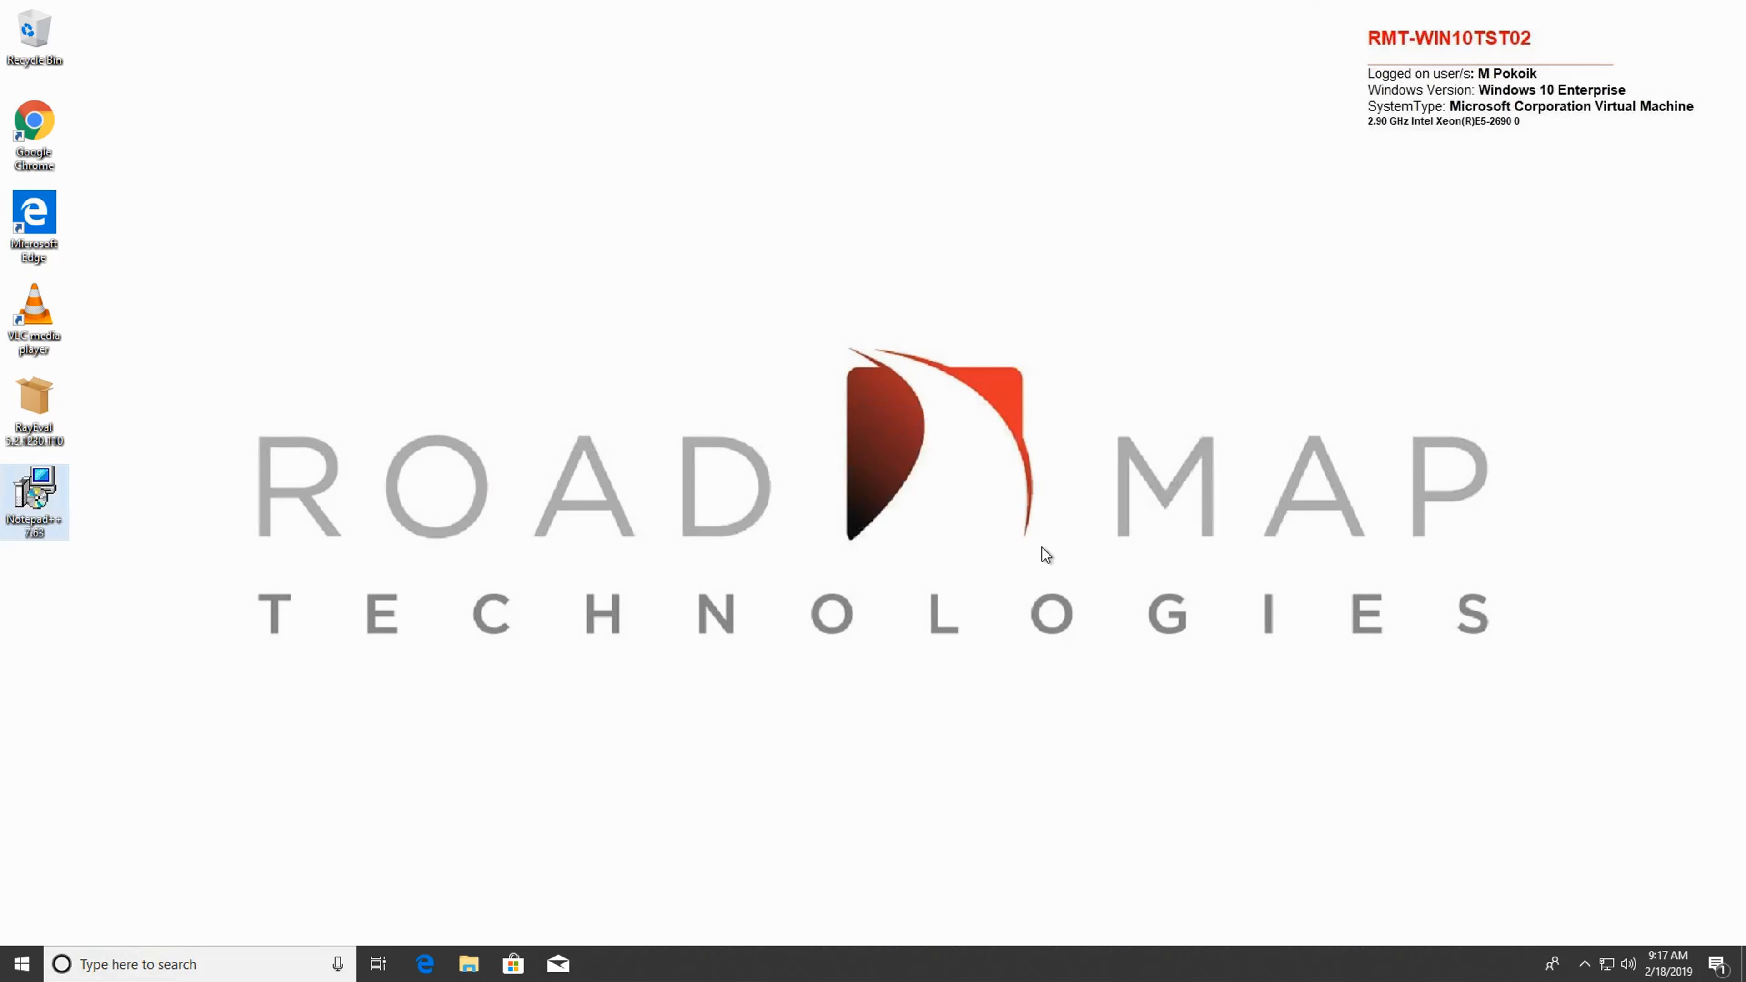
Step: Search the test machine for notepad again to check whether the Notepad++ application has been removed
click(27, 966)
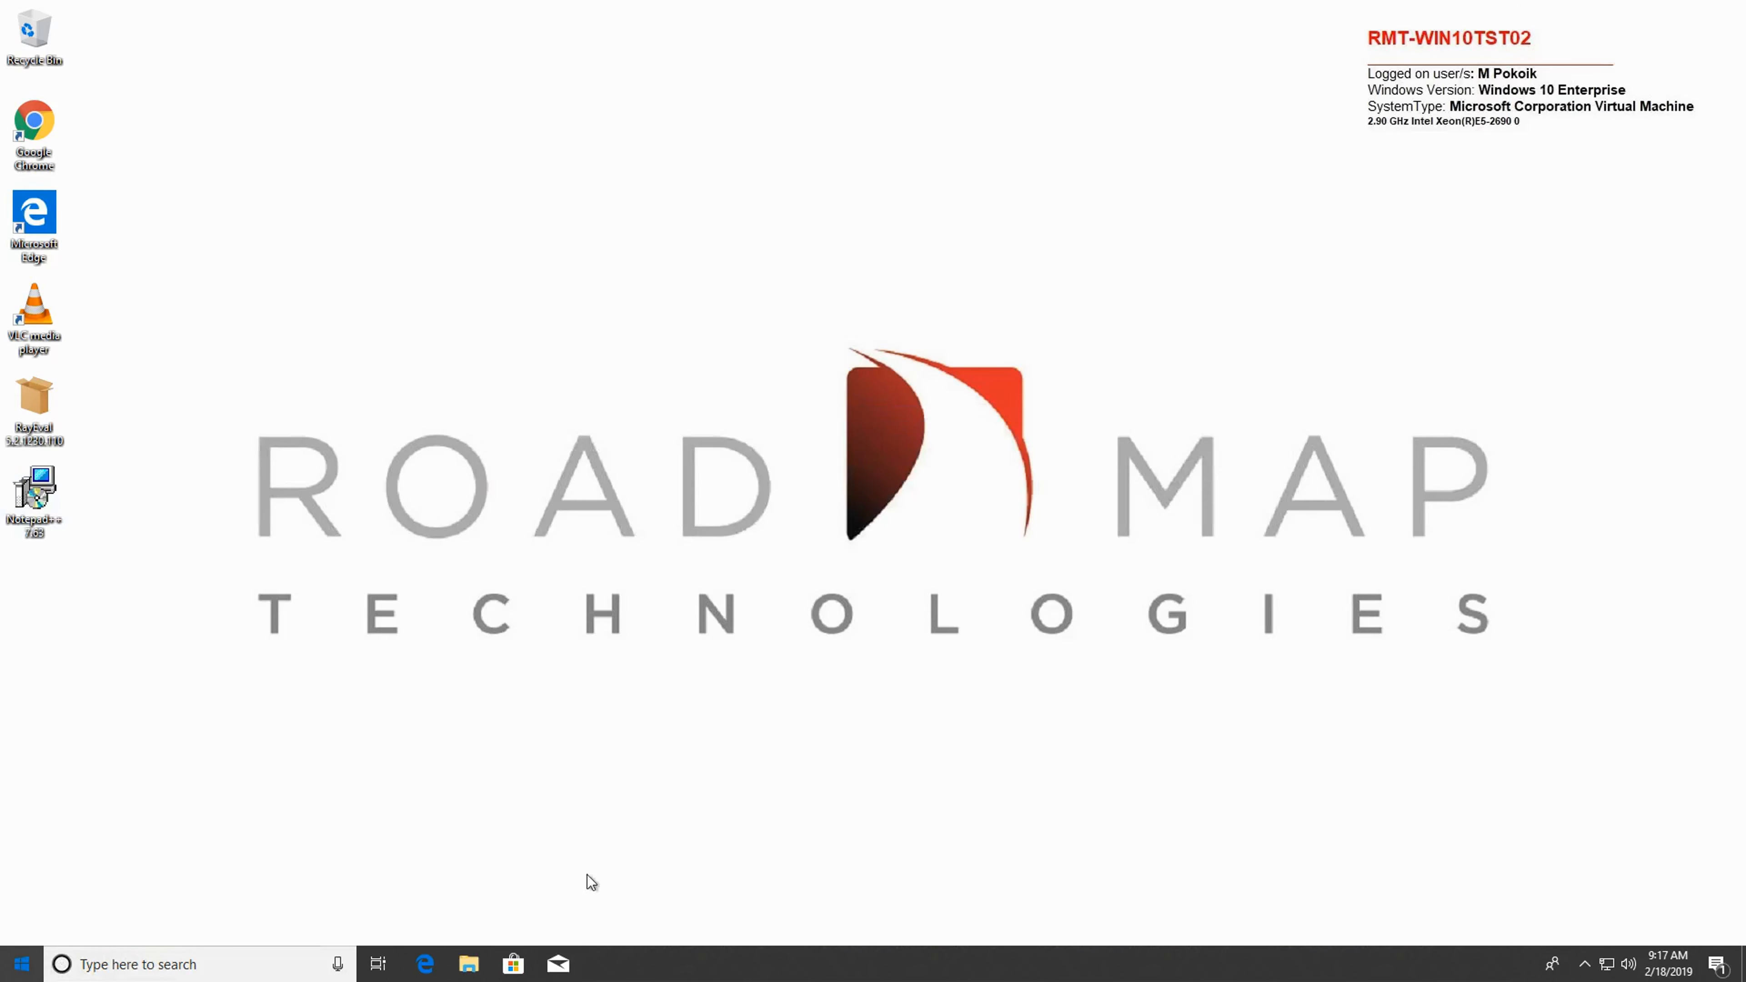
text(notepa)
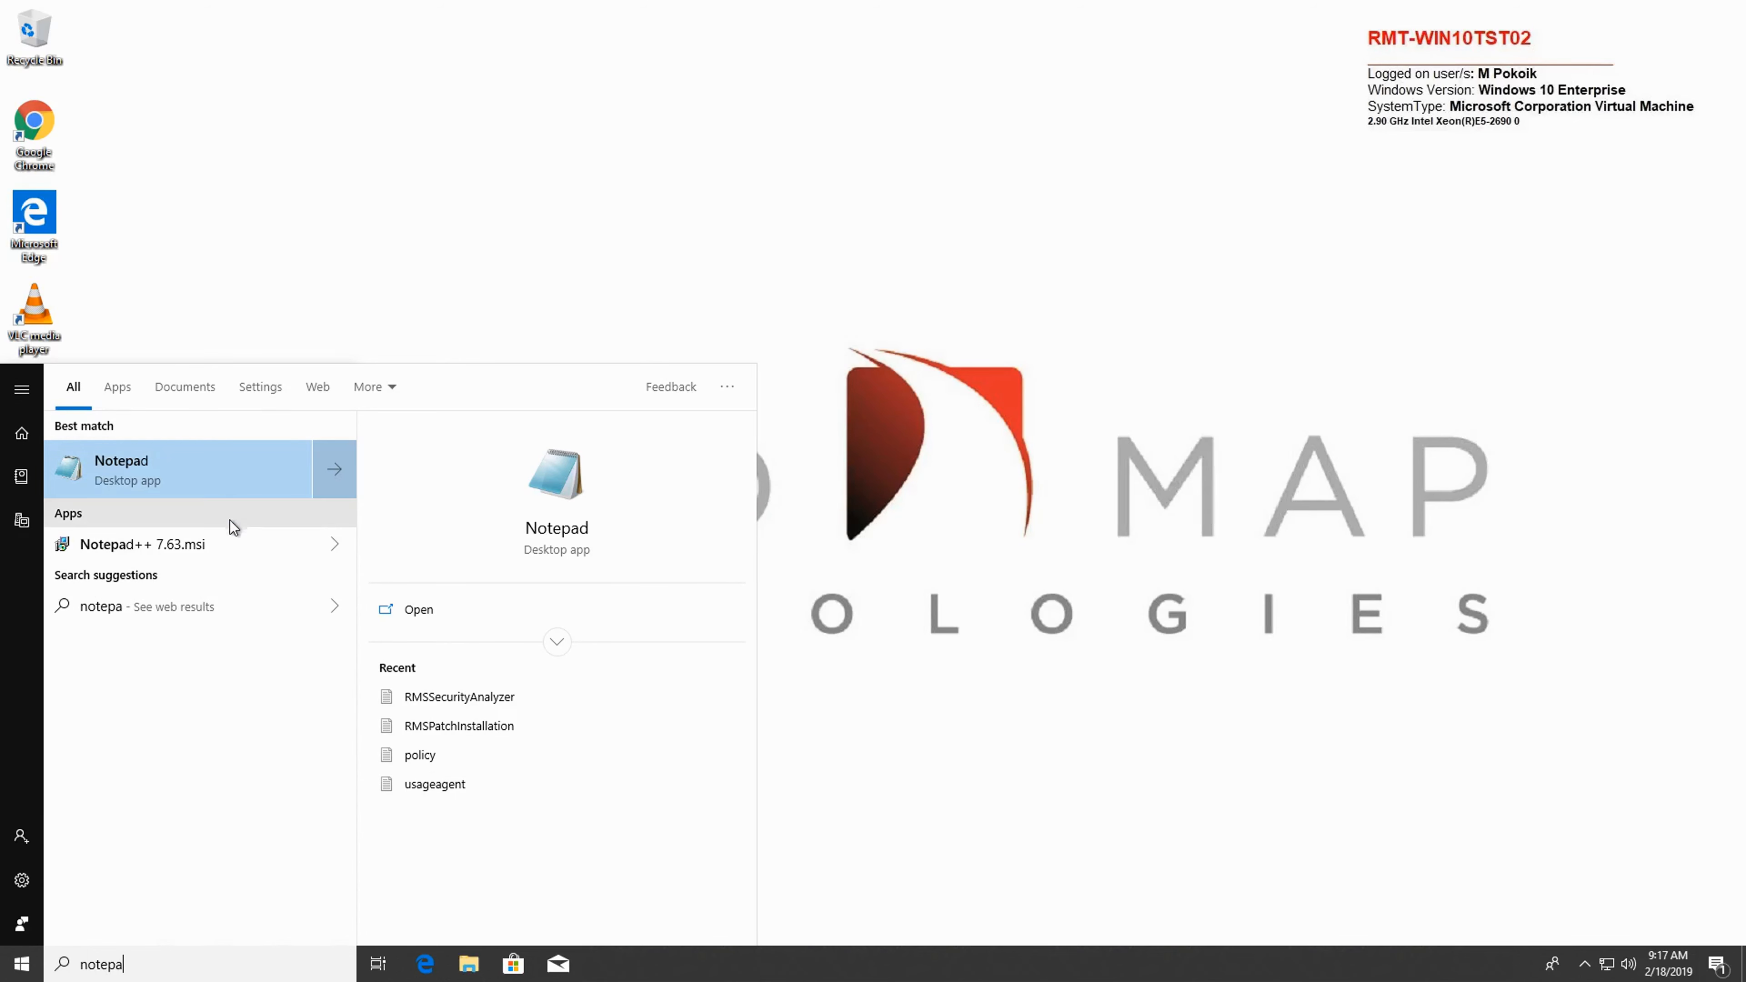
click(1180, 293)
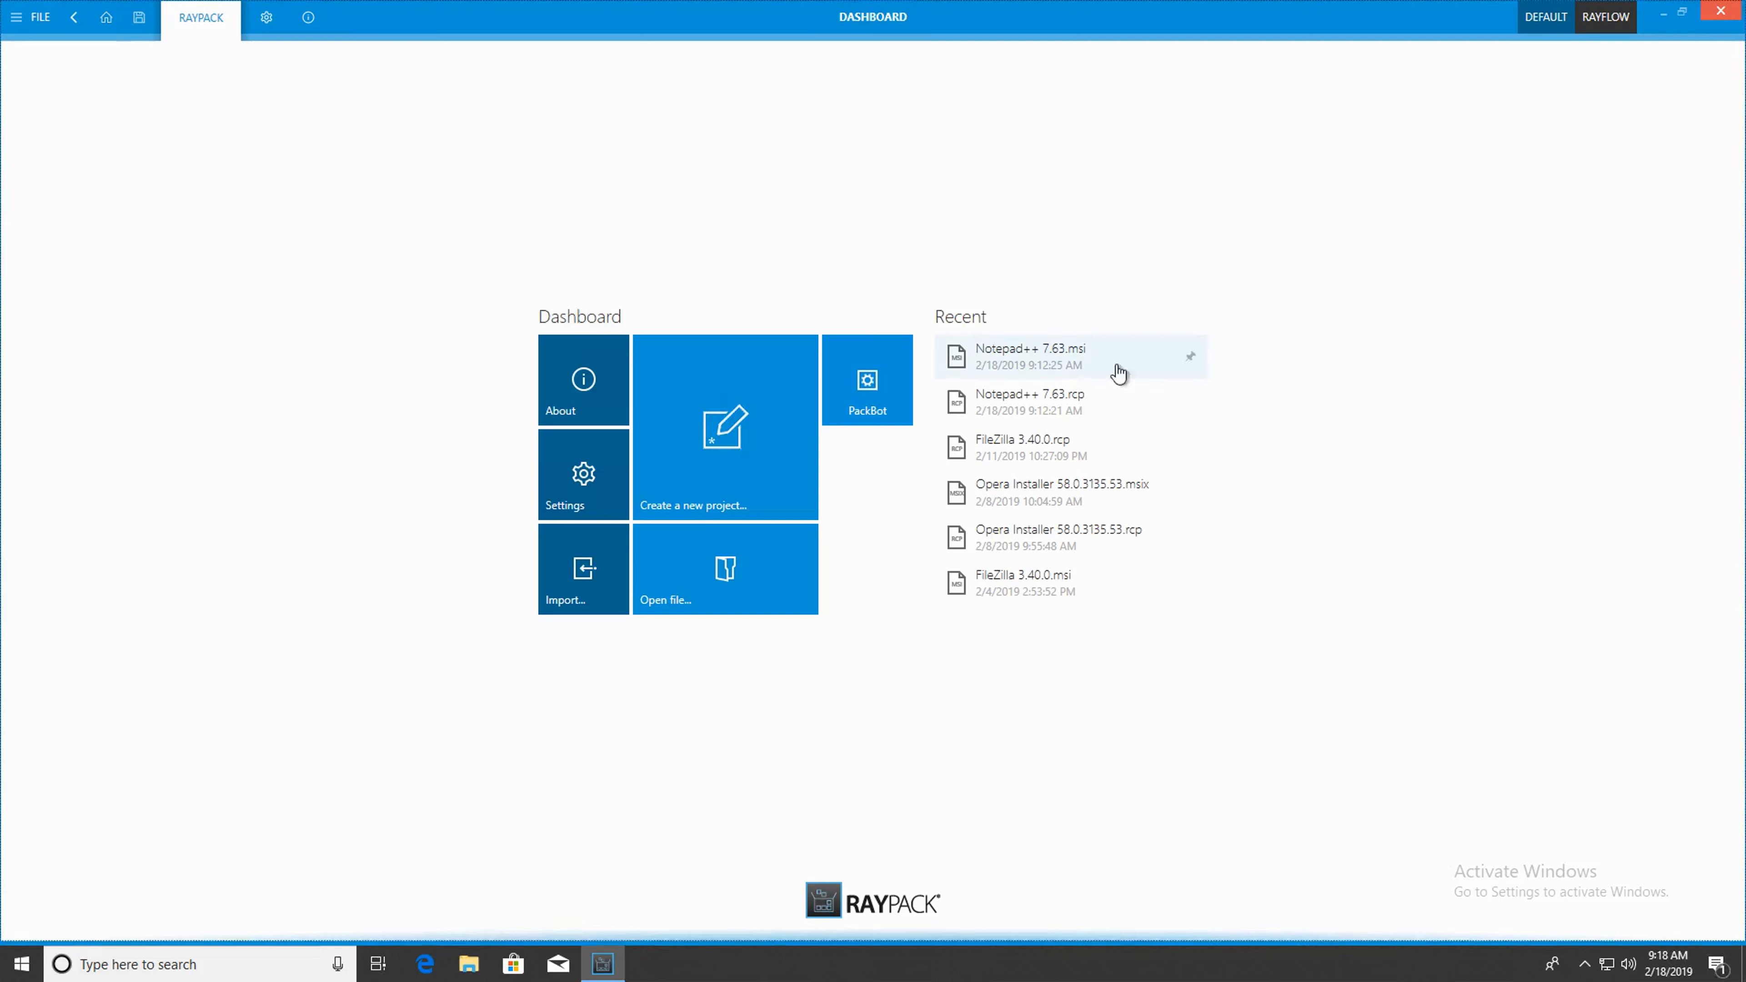
Step: Open the recent Notepad++ 7.63.rcp project, look at its files and folders, and bring up its build options
click(1077, 407)
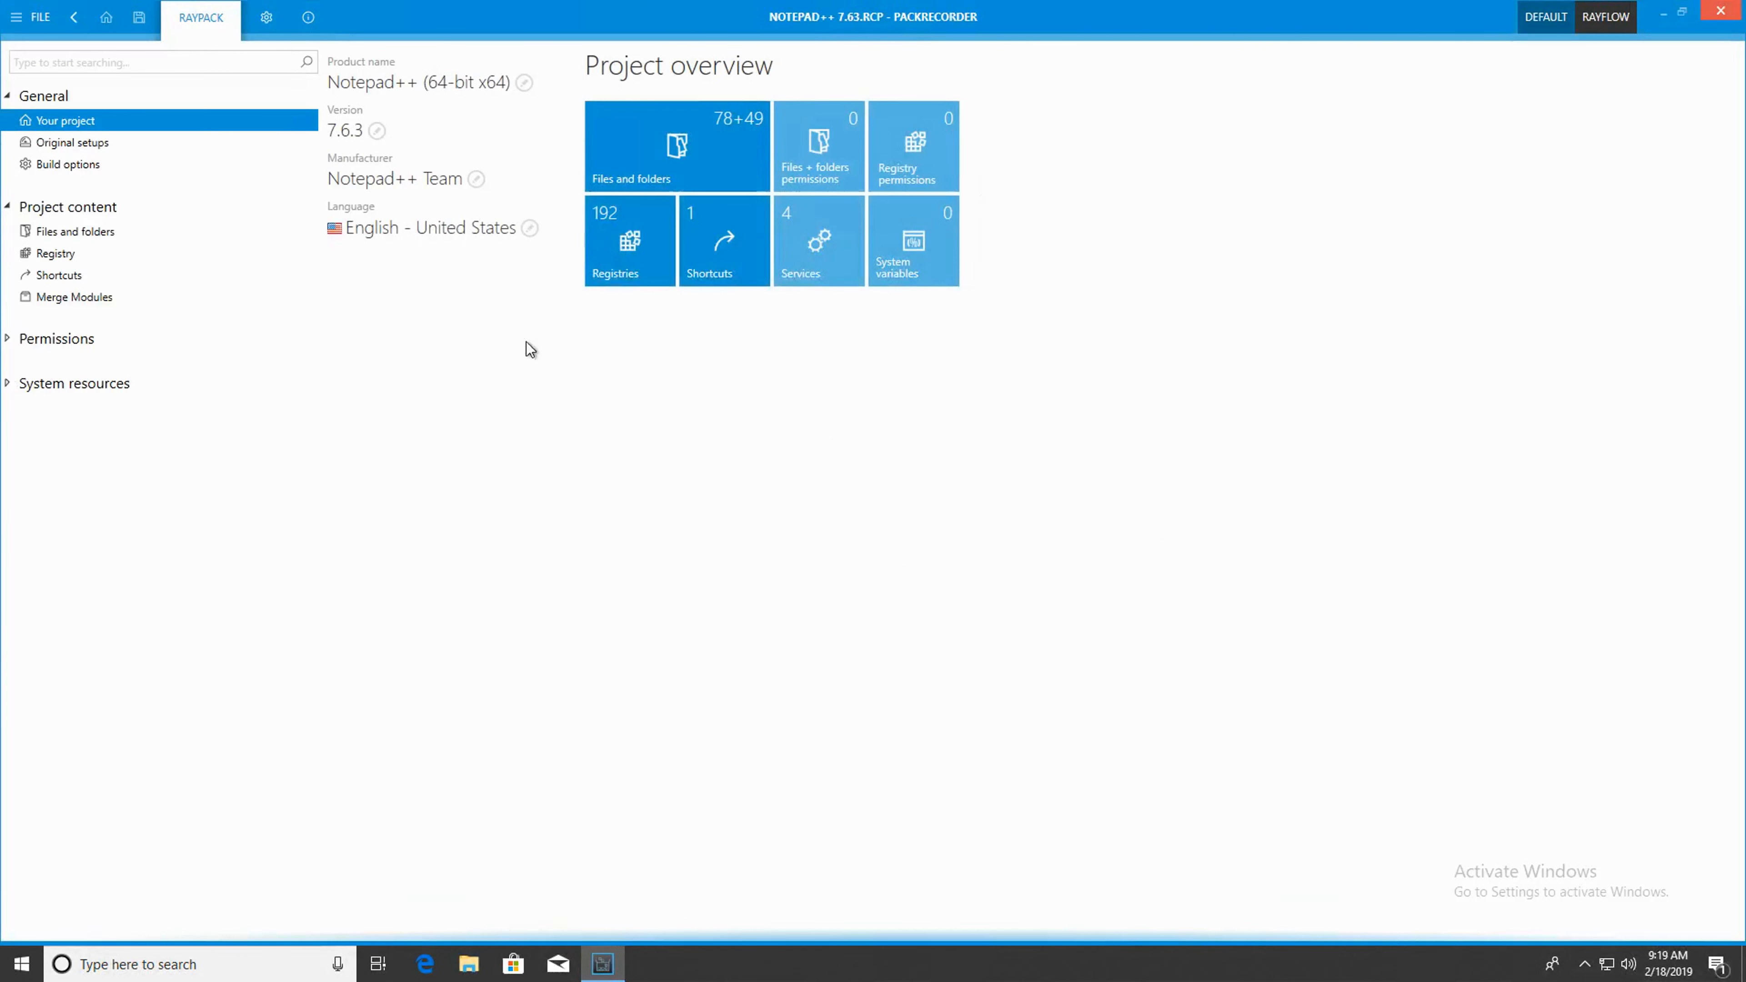
click(96, 231)
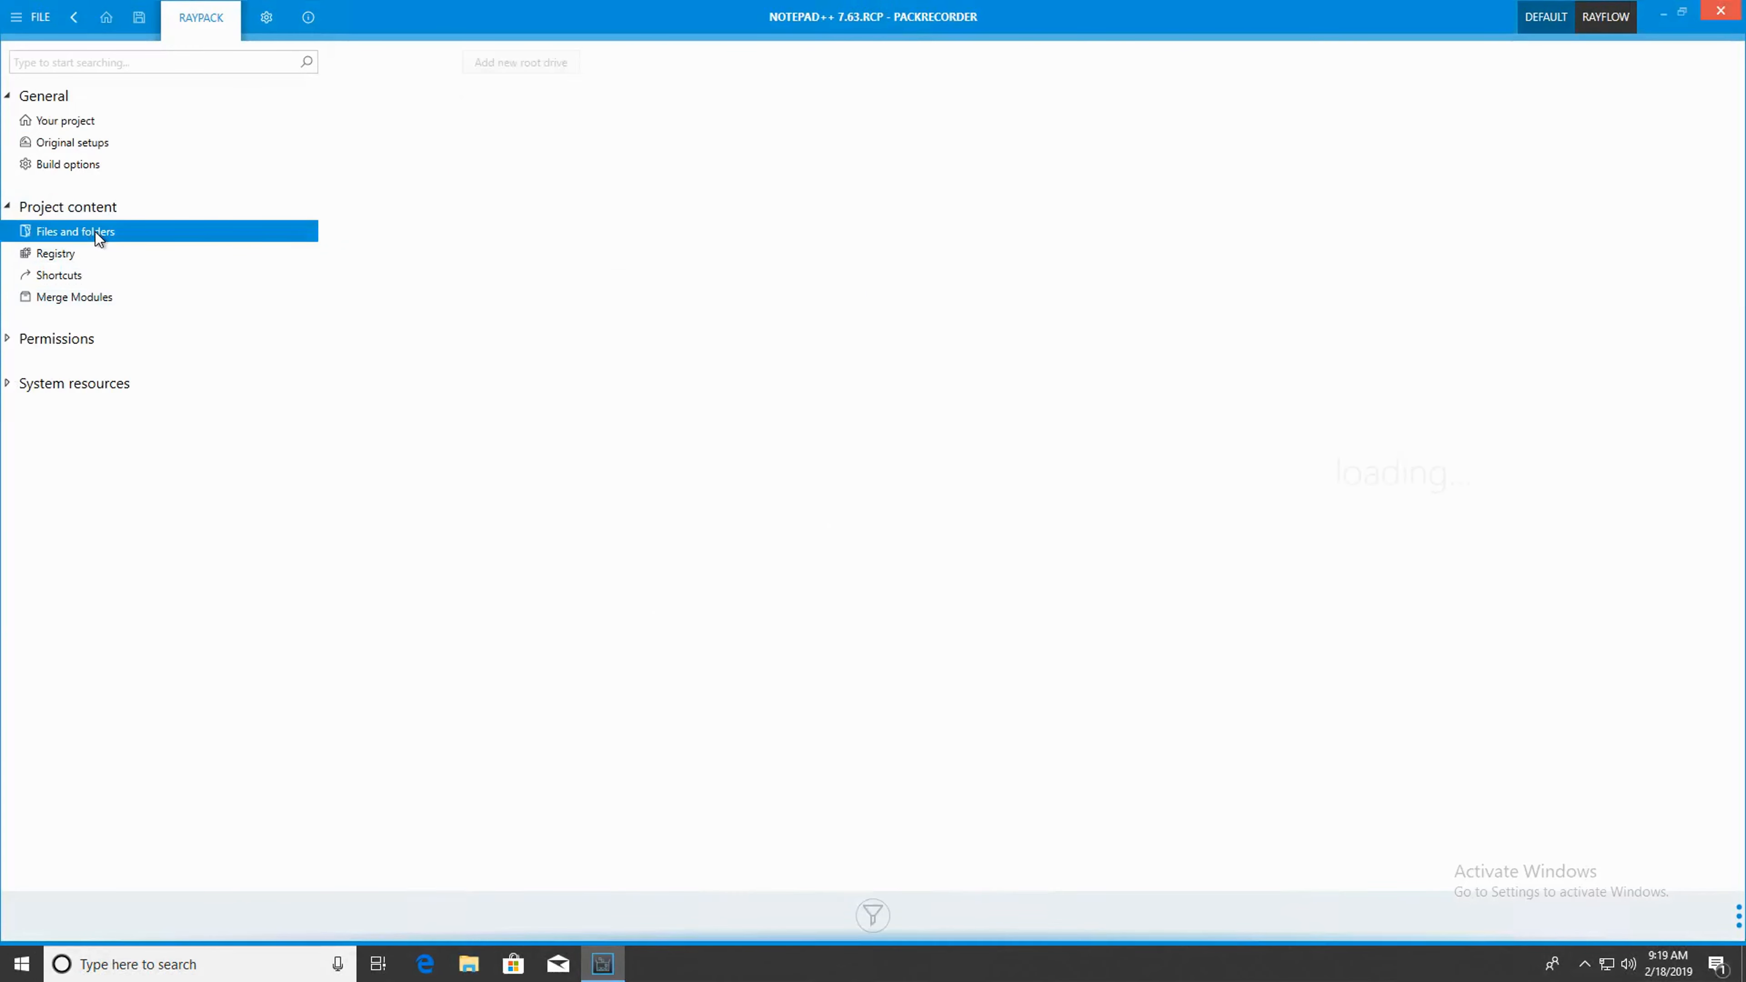
click(55, 161)
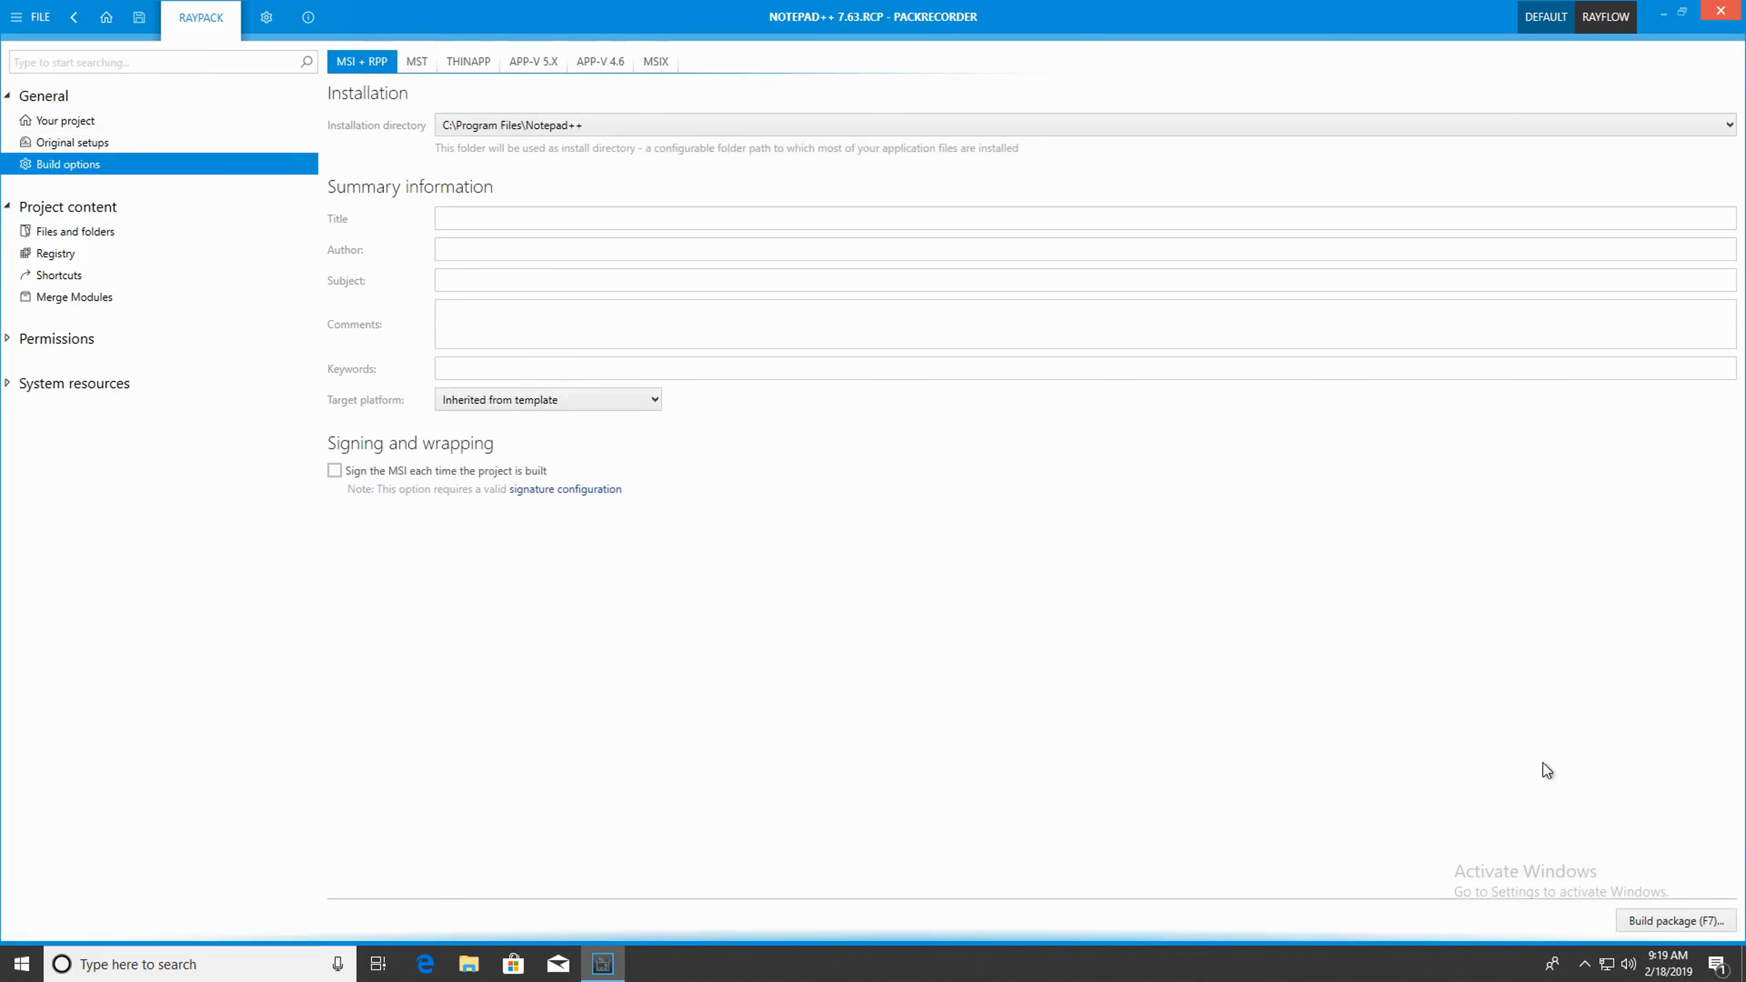
Step: Build the project to disk as an MSIX package named Notepad++ 7.63 in the project's _MSIX folder
click(1631, 922)
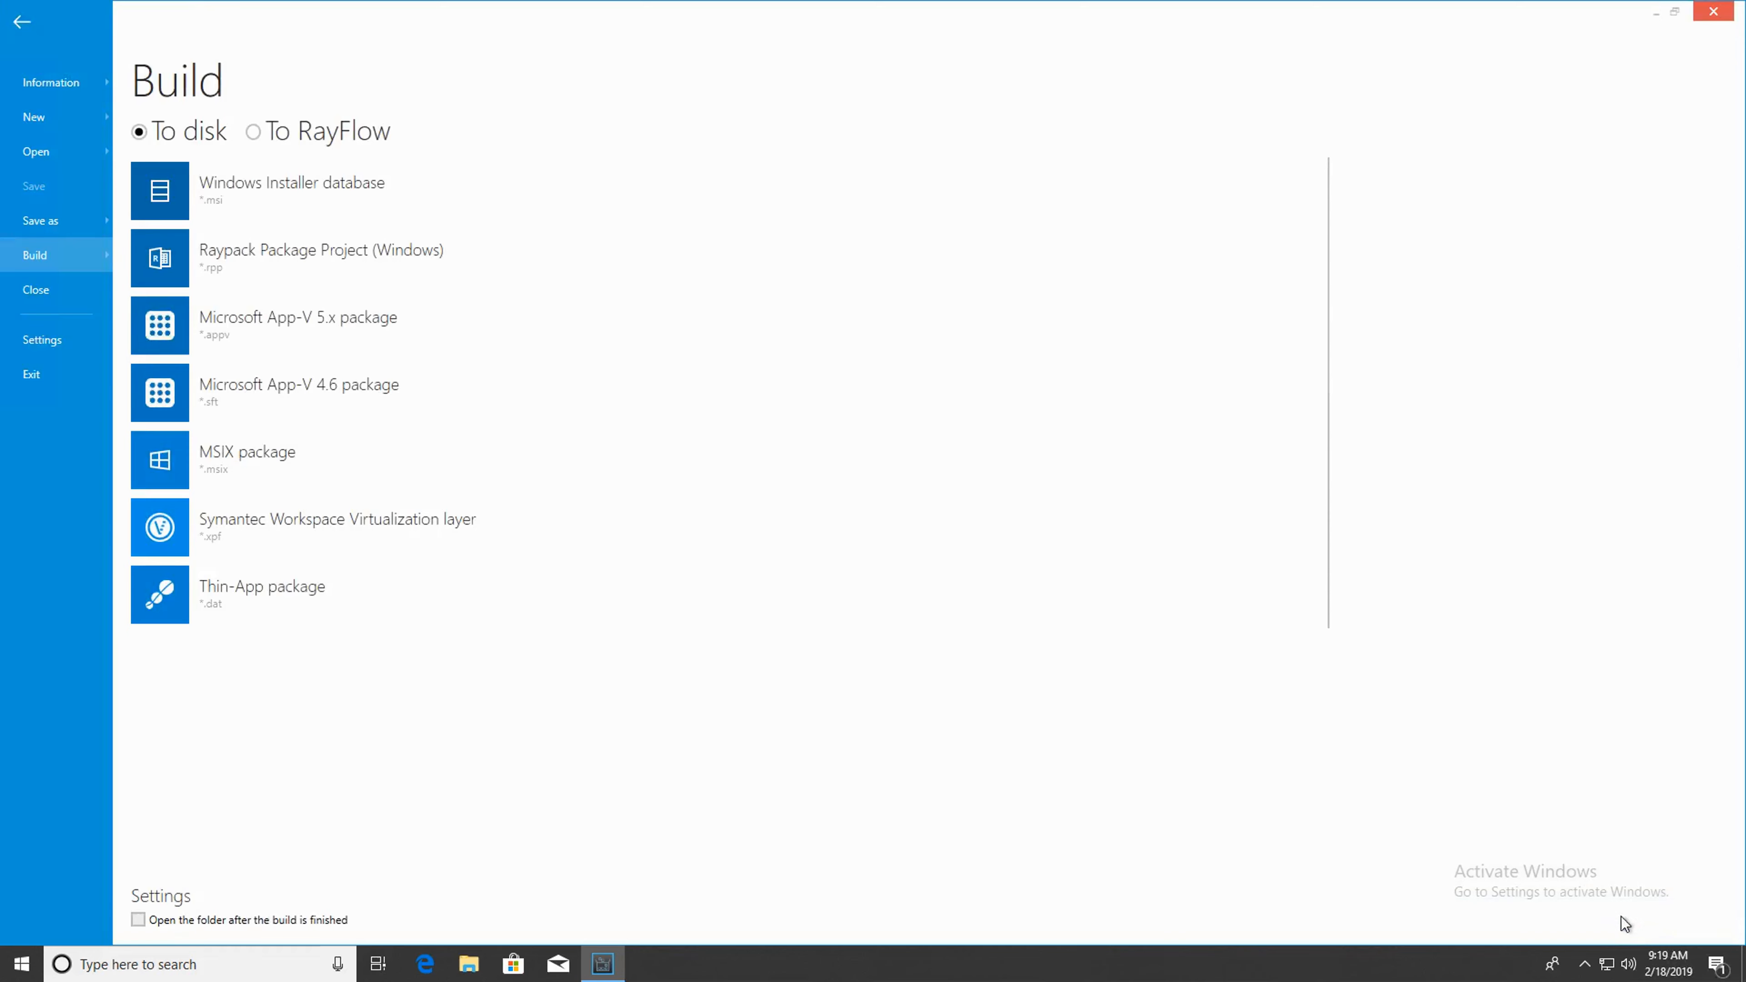
click(470, 507)
click(454, 592)
click(335, 470)
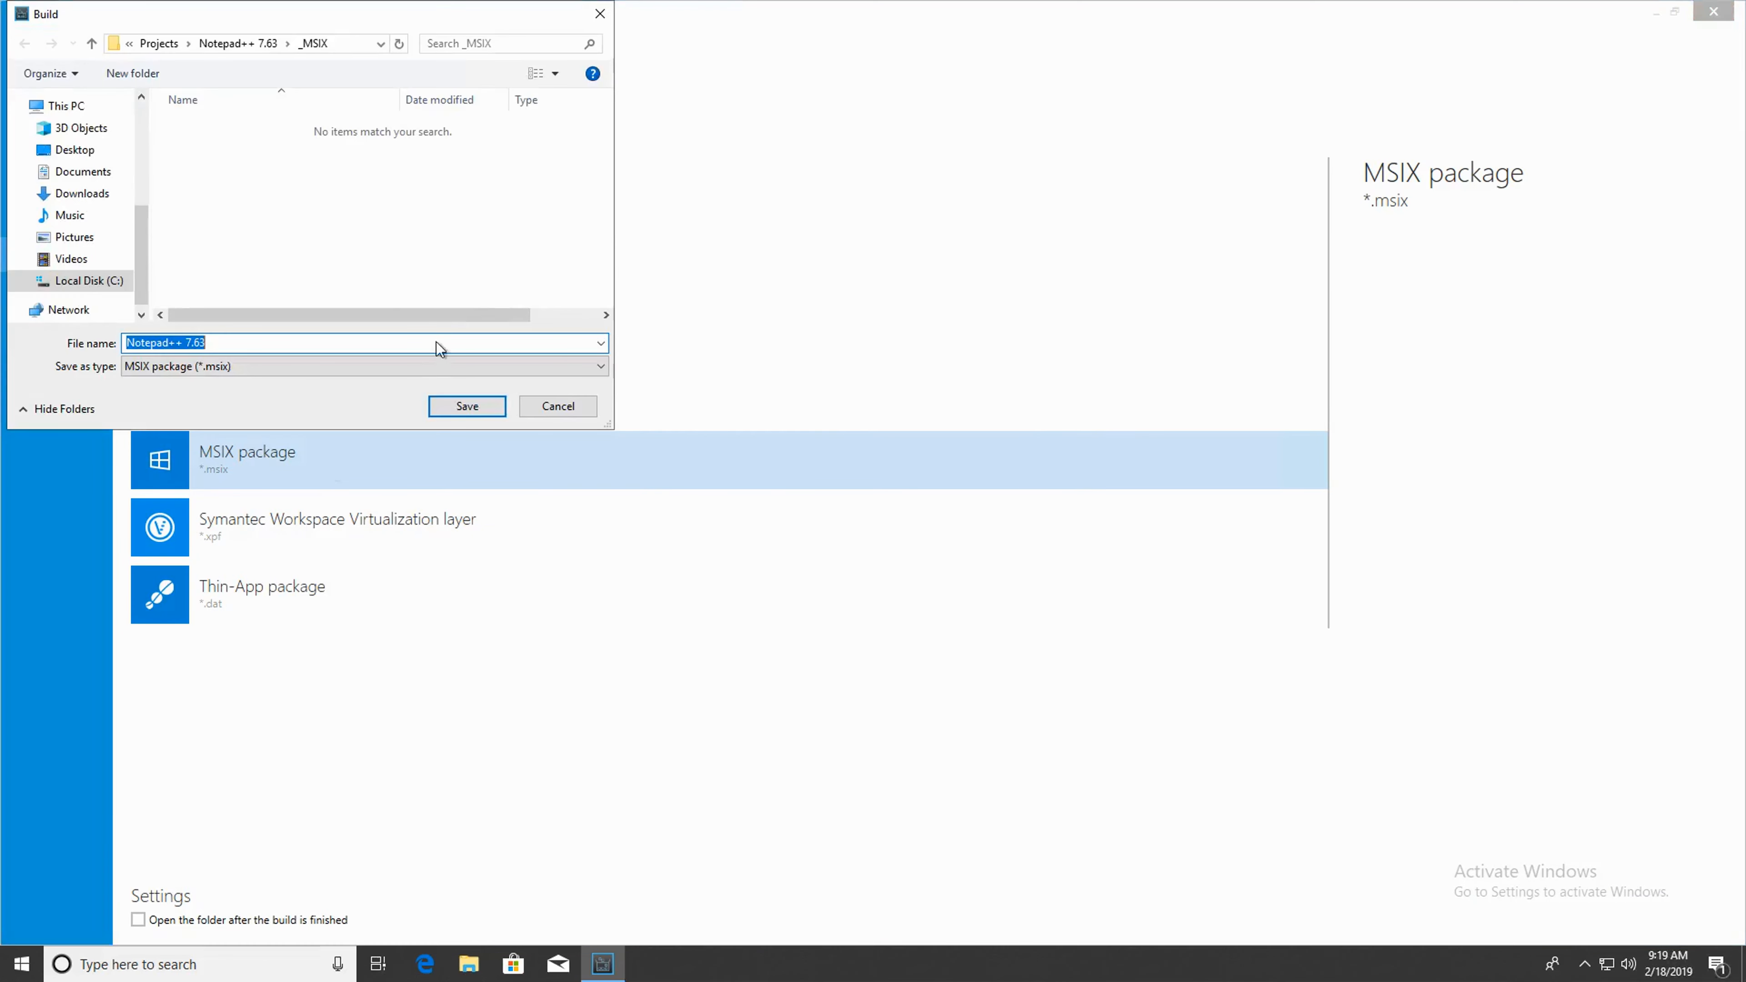
click(475, 406)
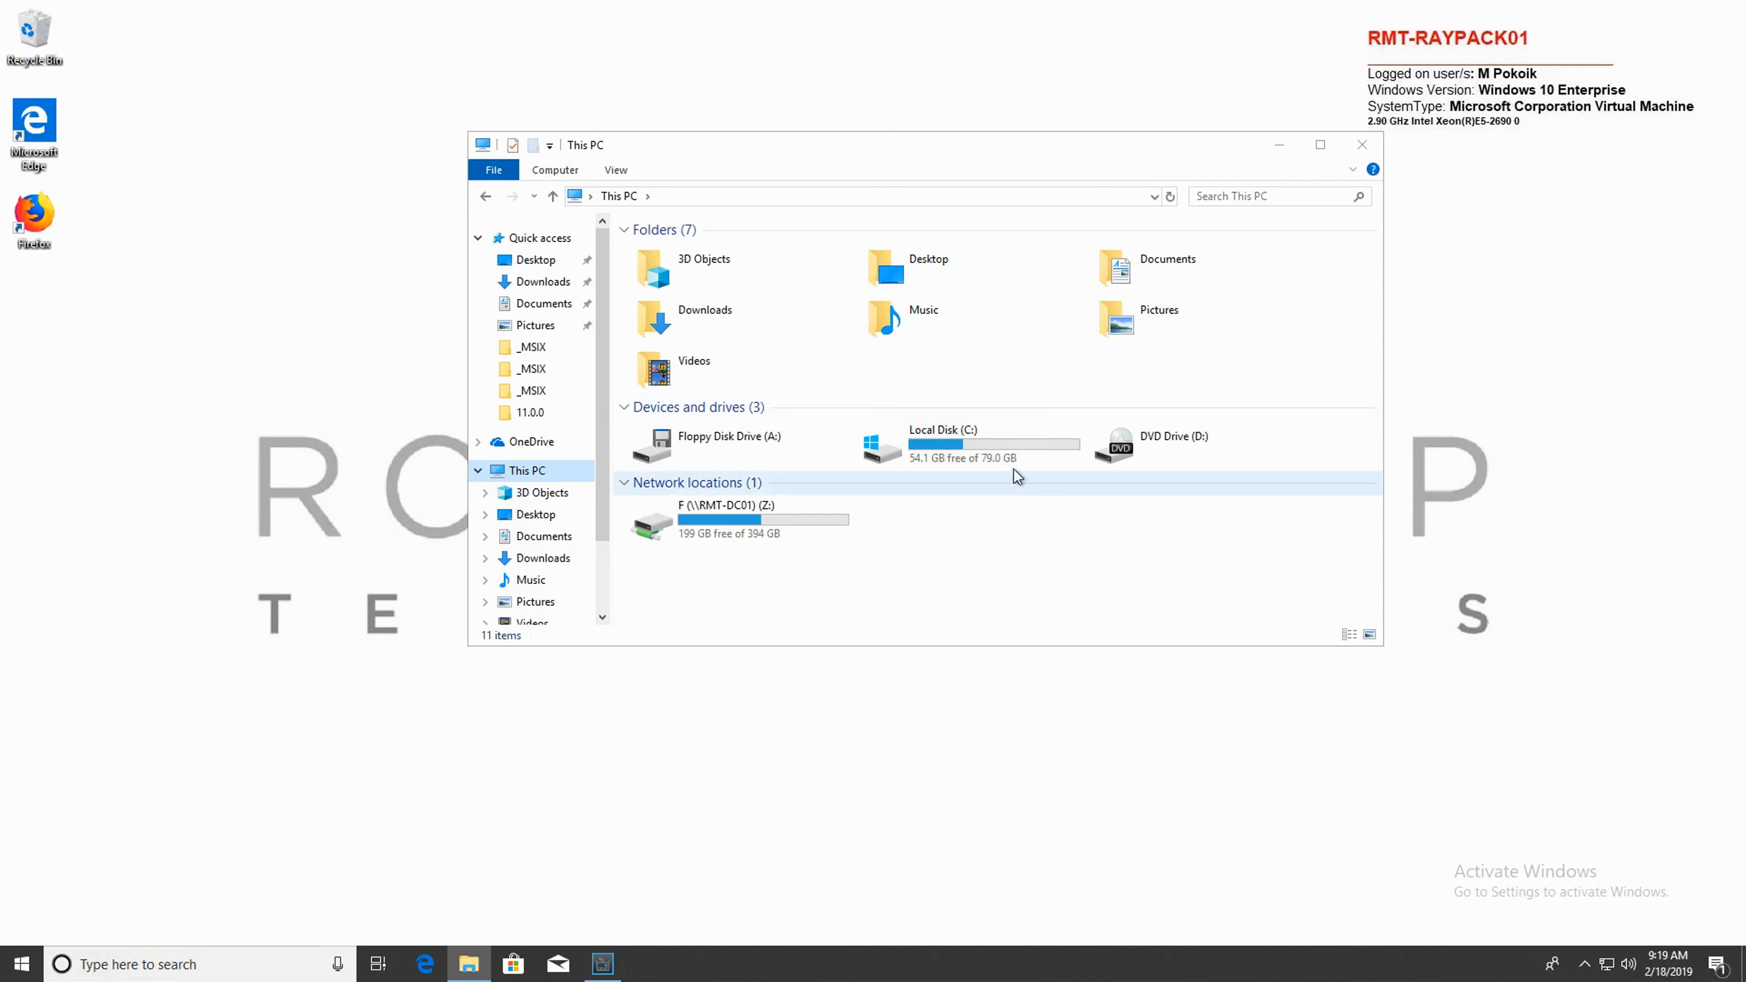
Step: In File Explorer, open the _MSIX folder under C:\RayPack\Projects\Notepad++ 7.63 and select the built package
double_click(1008, 456)
double_click(727, 313)
double_click(717, 271)
double_click(722, 389)
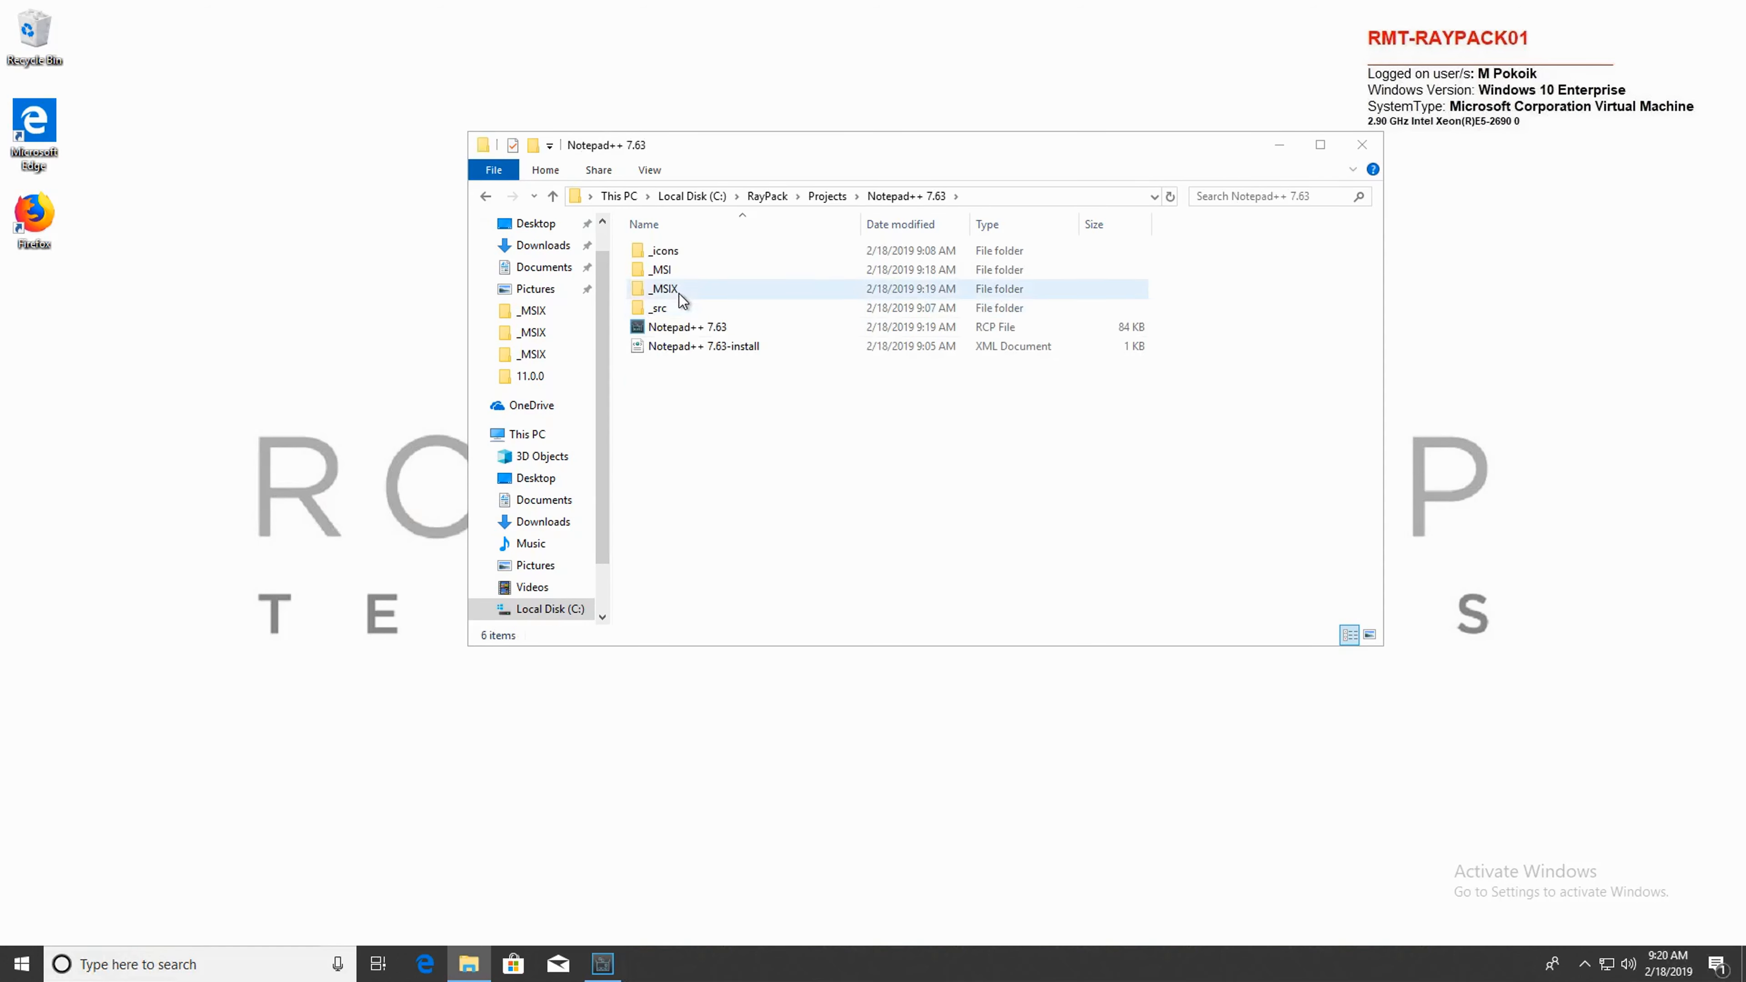
double_click(679, 294)
click(744, 255)
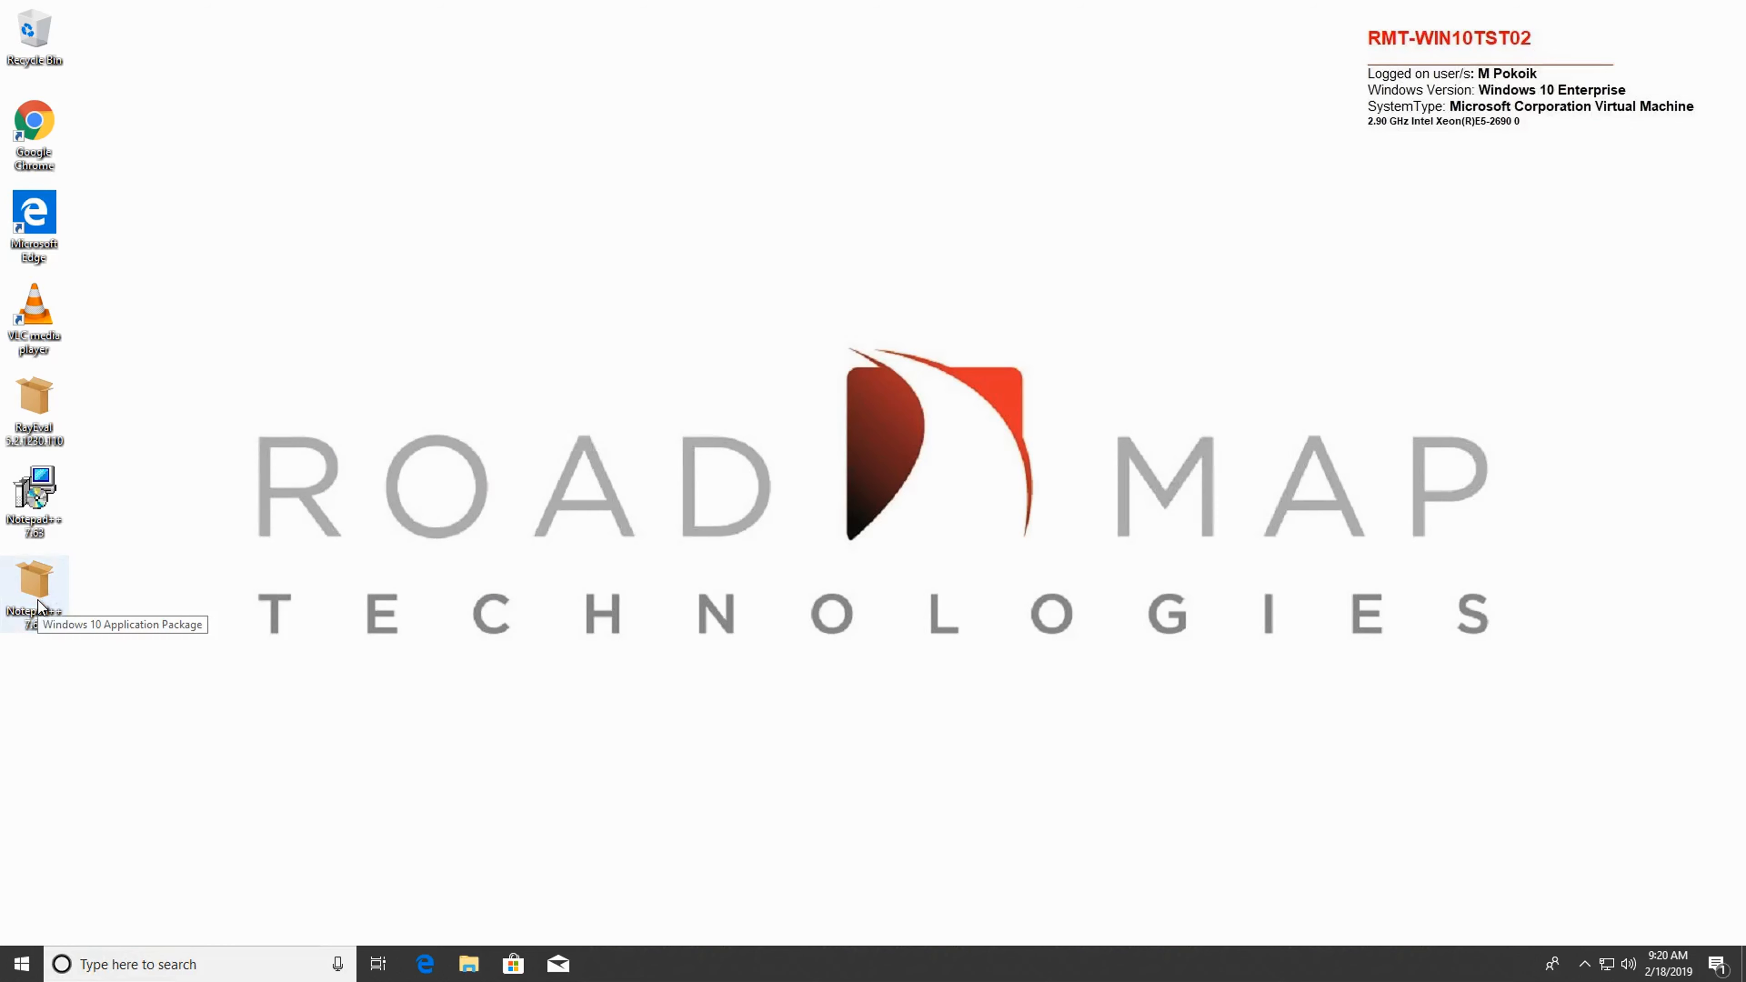
Step: Install Notepad++ from the 7.63 MSIX package on the test machine's desktop, with launching when ready enabled
double_click(35, 585)
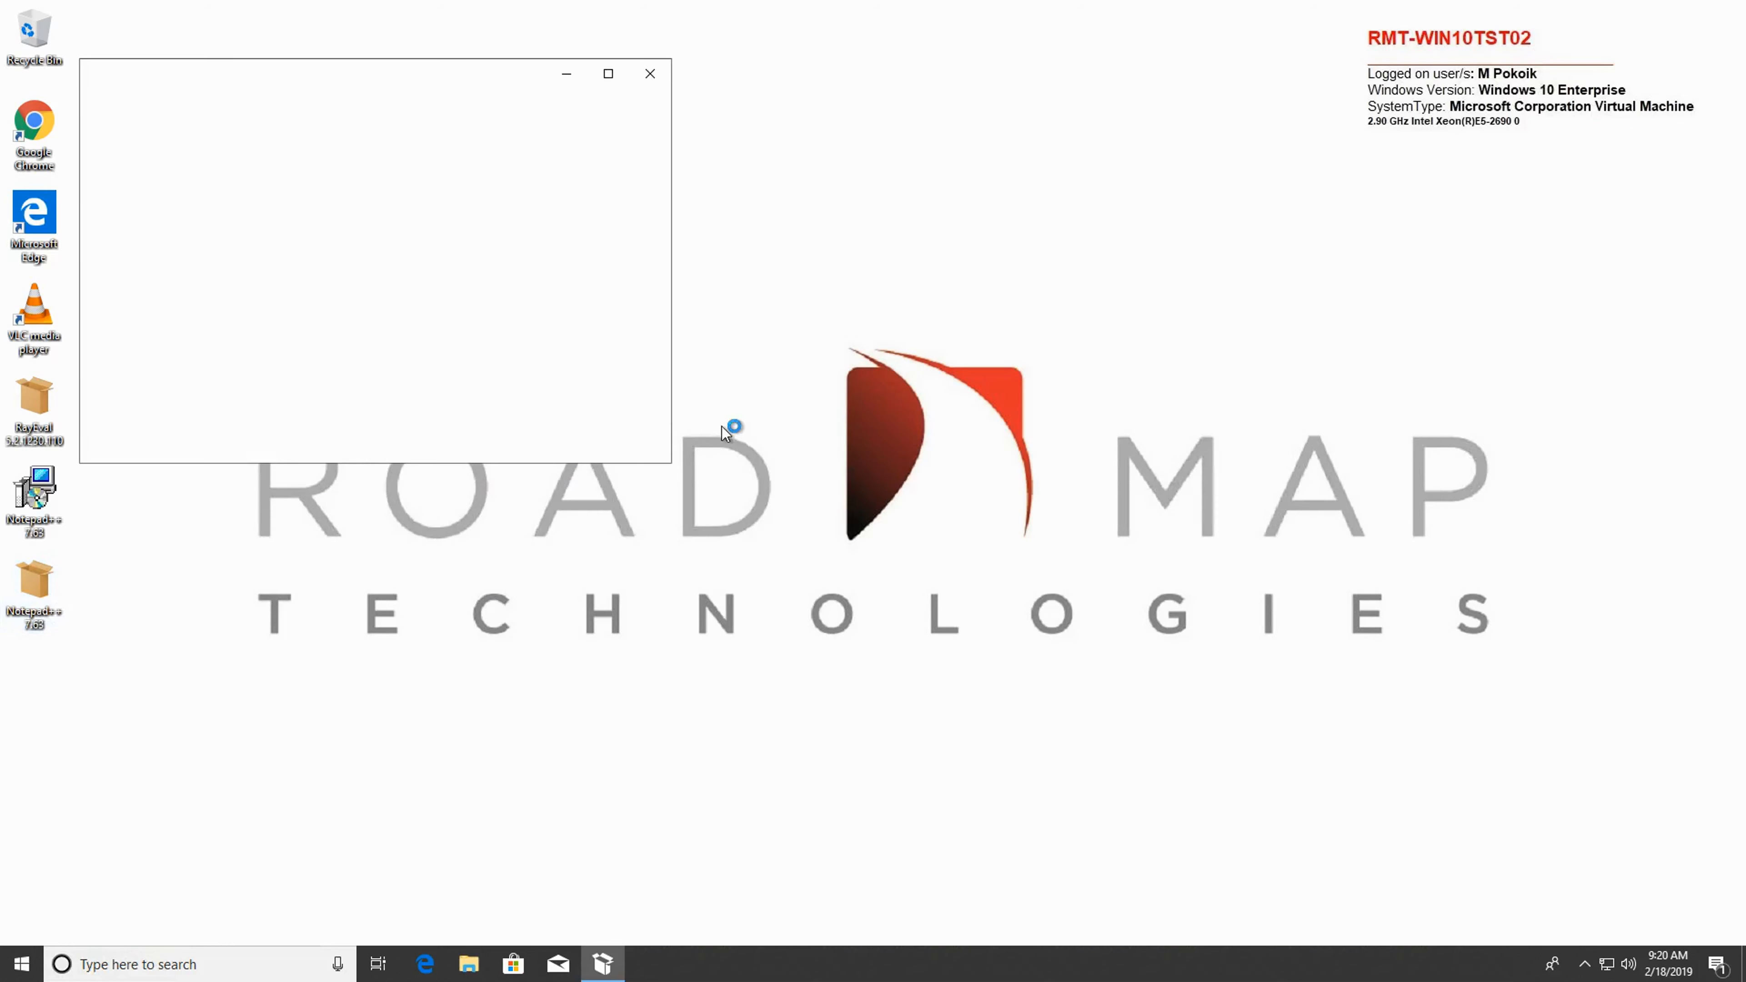
drag(386, 68, 797, 225)
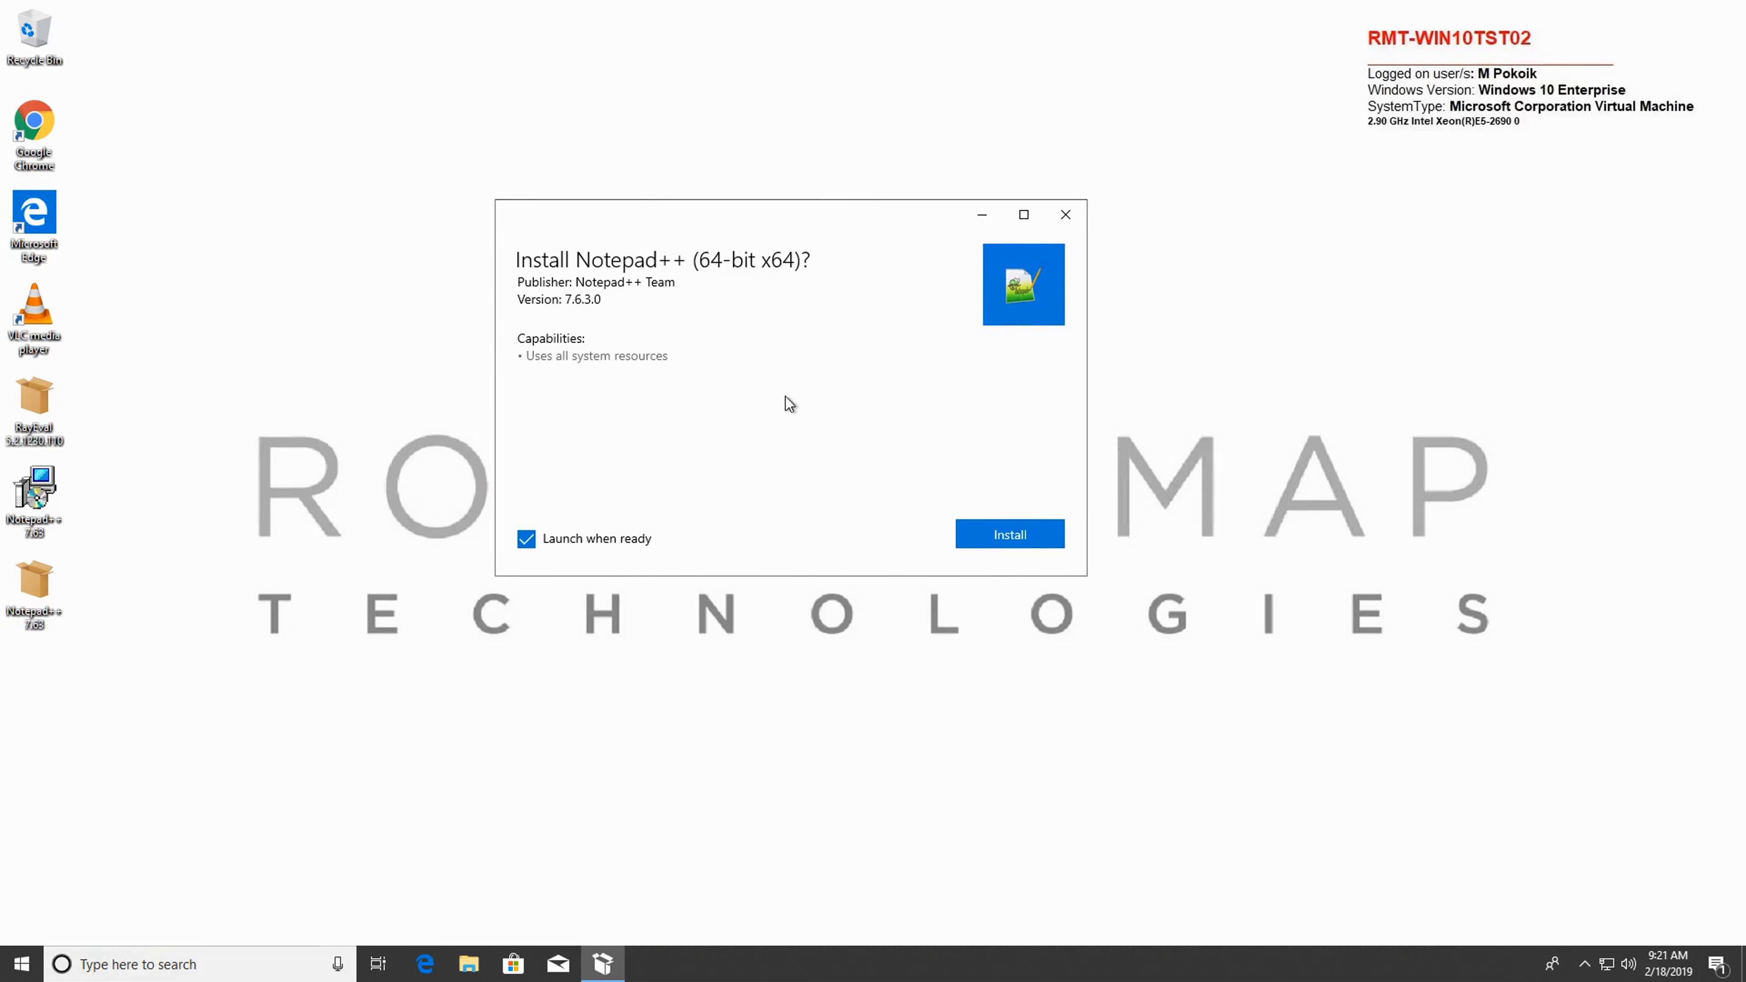
click(1021, 534)
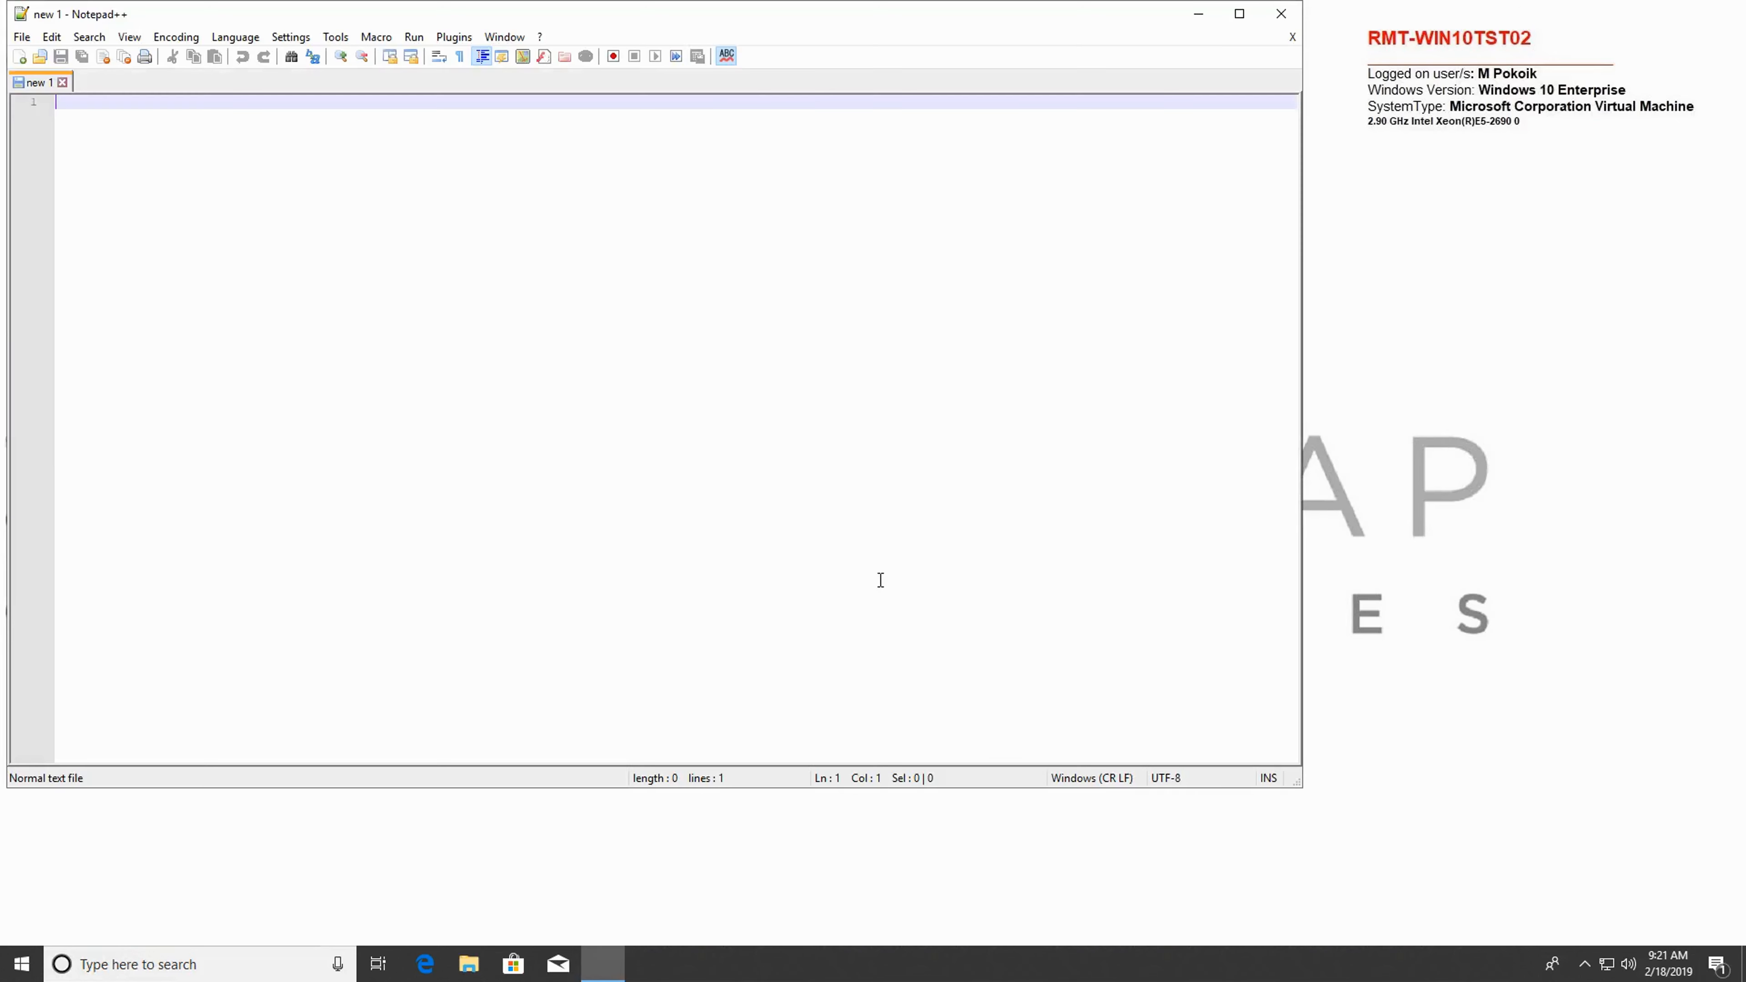
double_click(1064, 24)
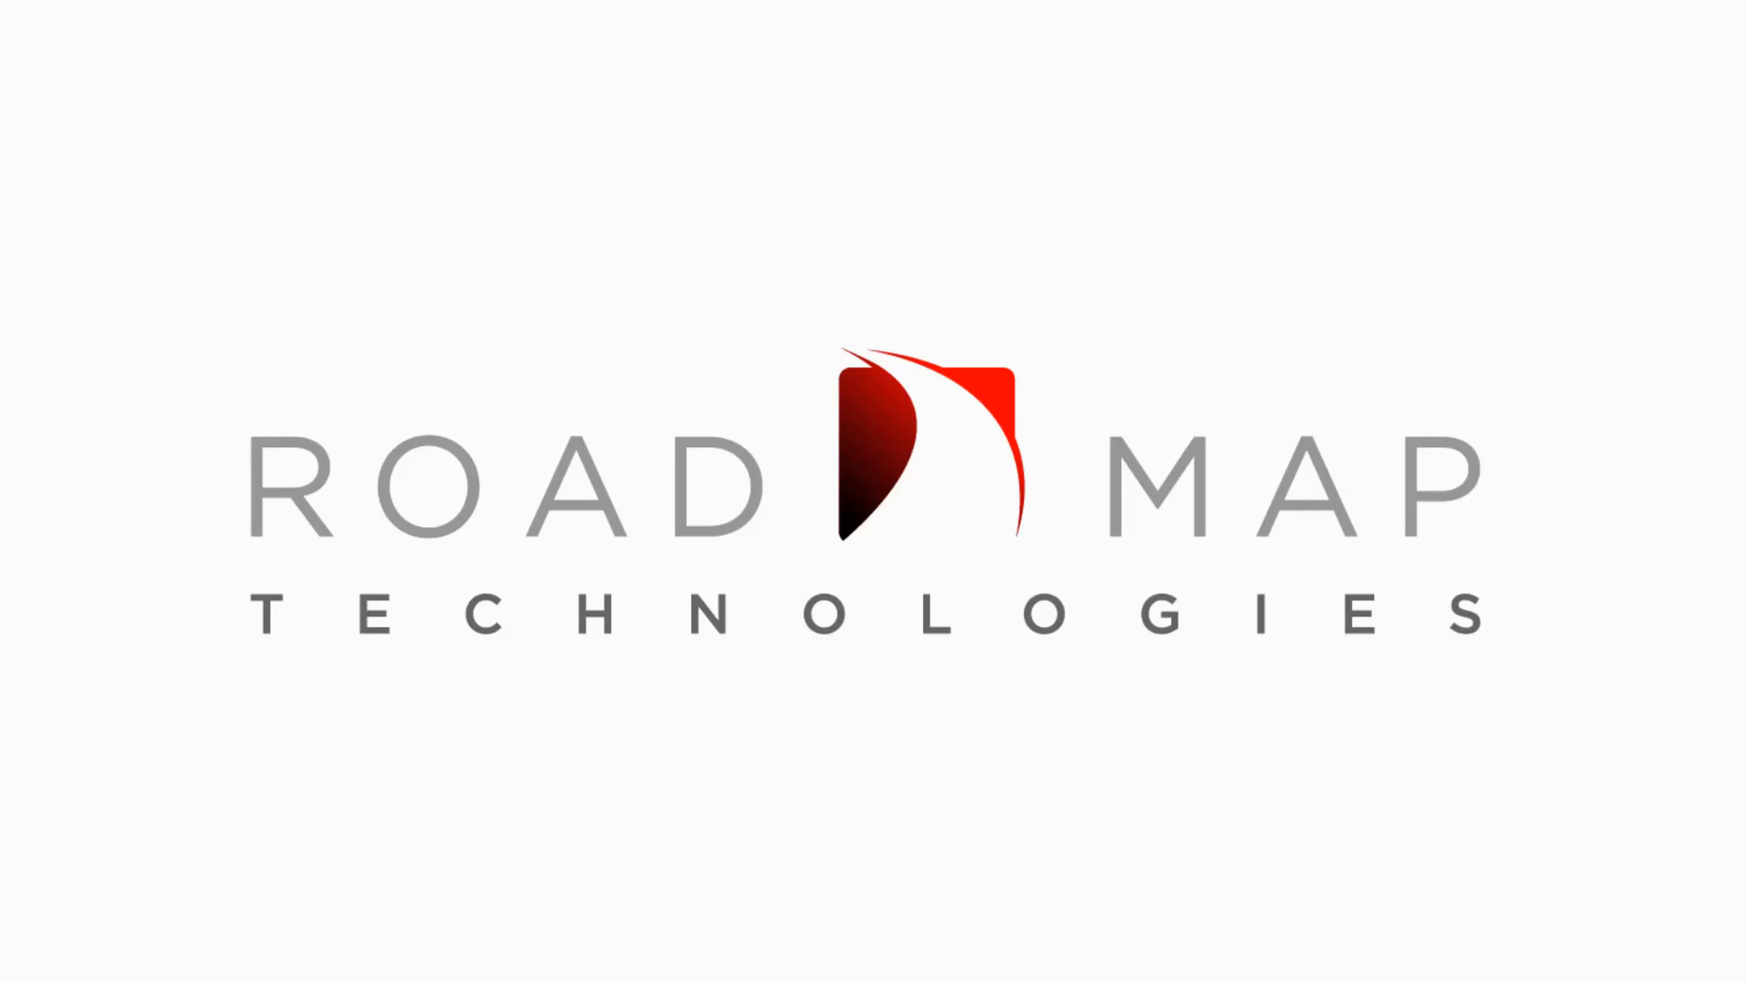